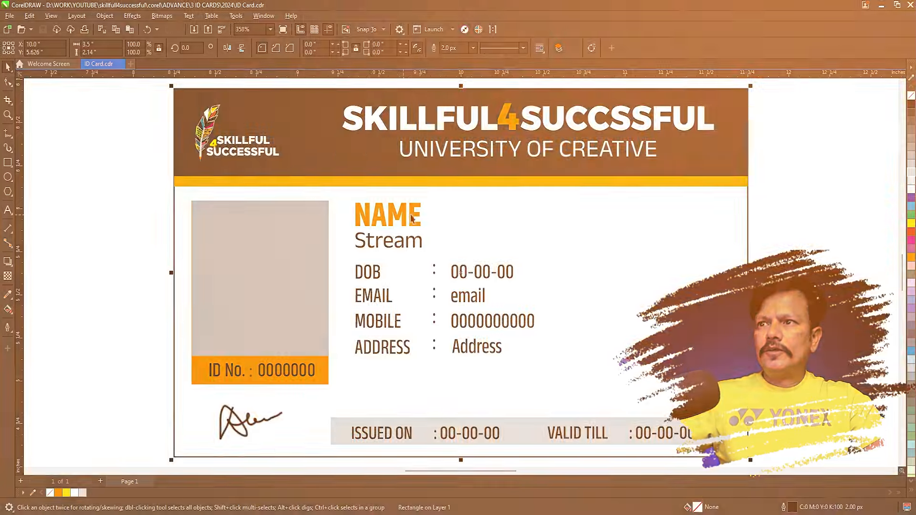
# Slightly increase the variable font weight of the Stream text below the name.
pyautogui.click(449, 148)
pyautogui.press('Escape')
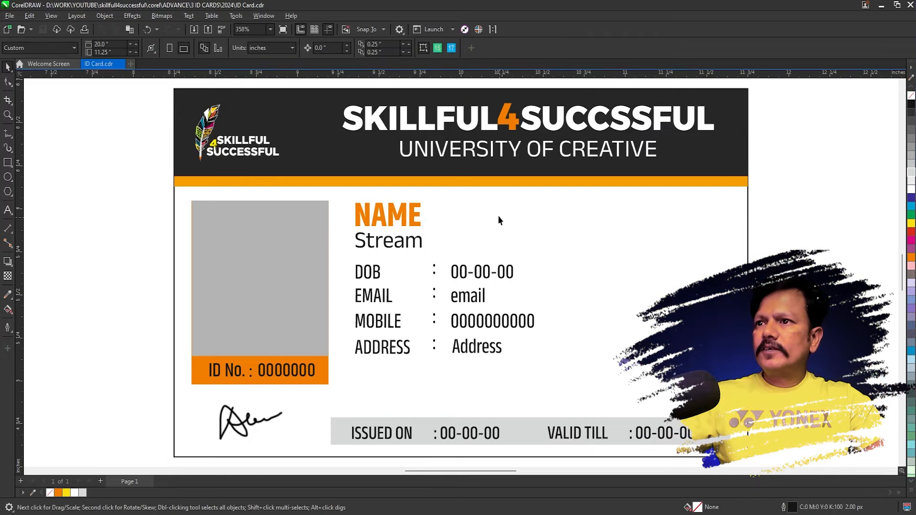
pyautogui.click(416, 222)
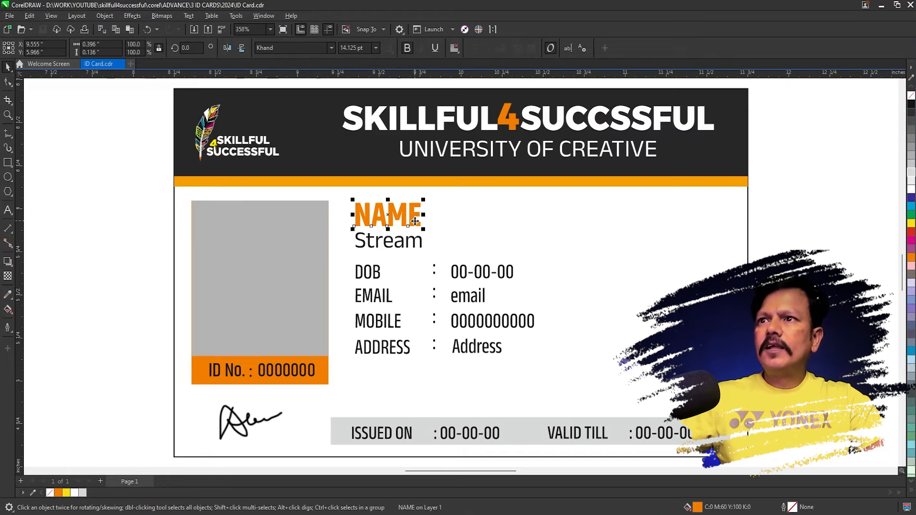
pyautogui.click(420, 242)
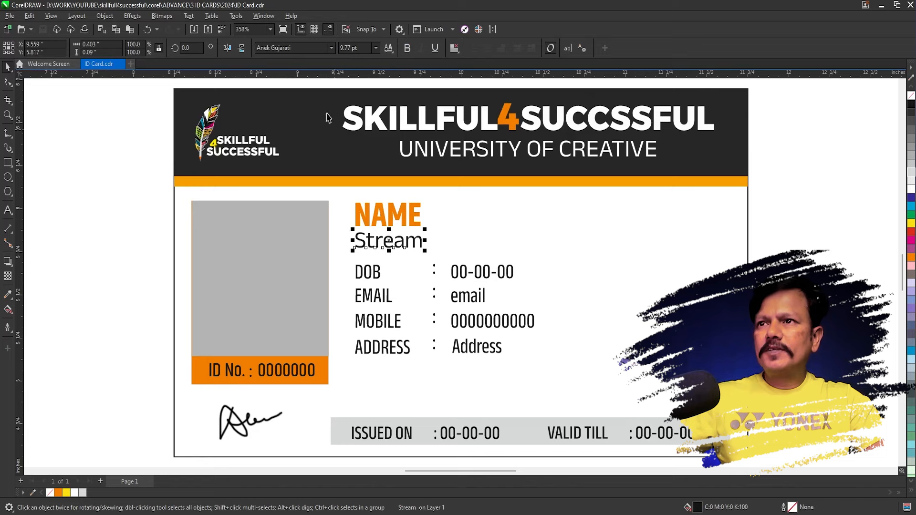
pyautogui.click(388, 50)
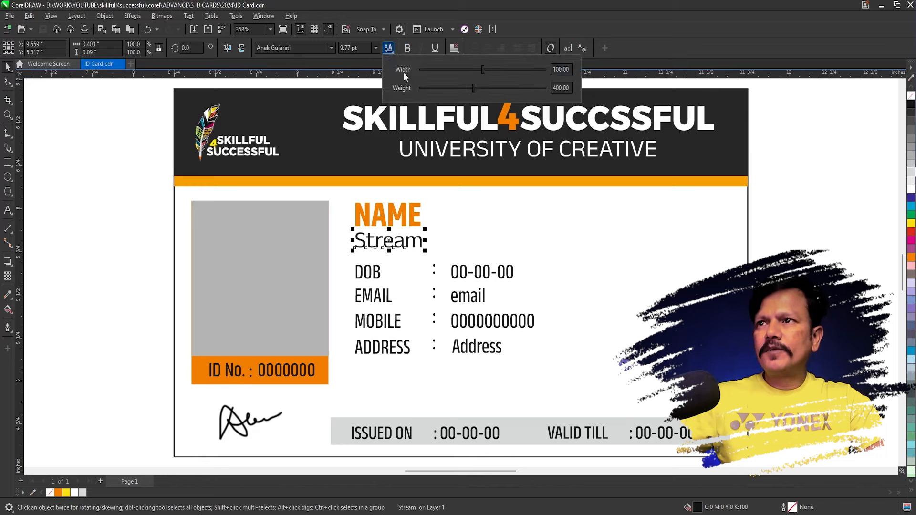
pyautogui.moveTo(473, 87); pyautogui.dragTo(483, 71)
pyautogui.click(774, 217)
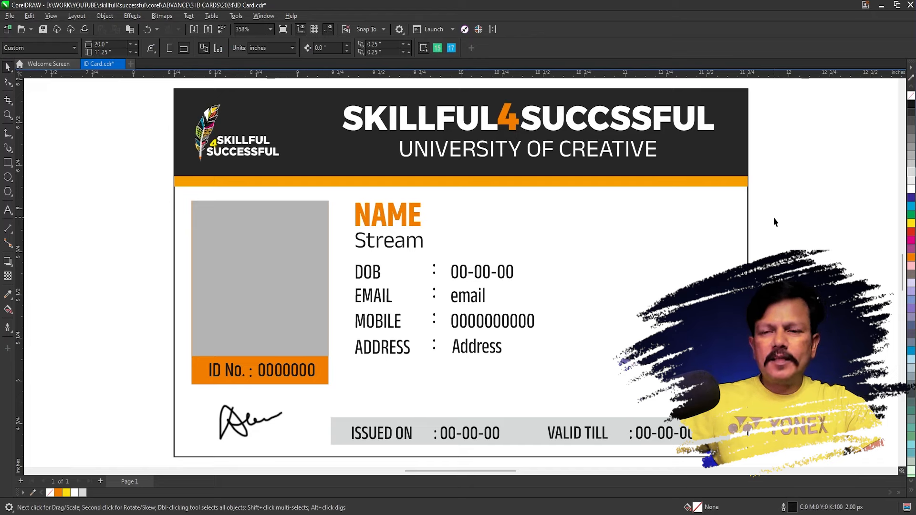
# Set the page width to 3.5 inches to match the ID card's outline rectangle.
pyautogui.click(501, 351)
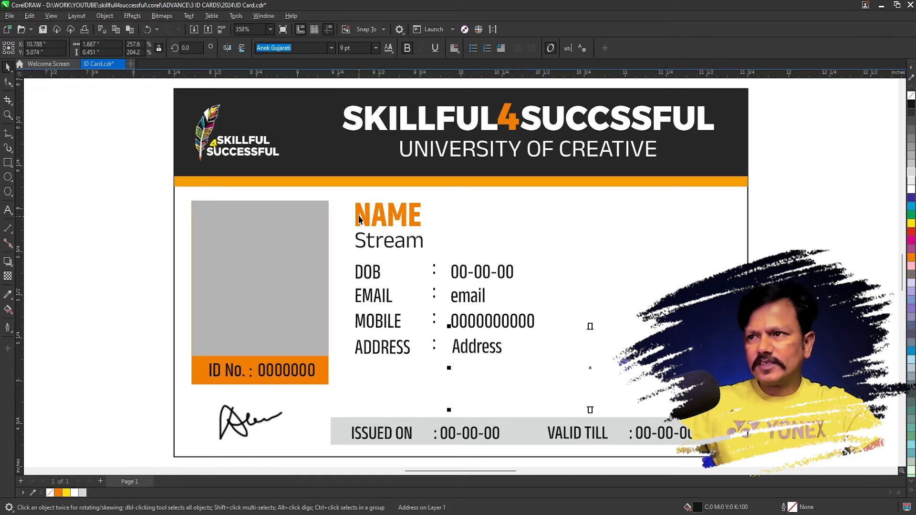
pyautogui.click(785, 232)
pyautogui.click(714, 234)
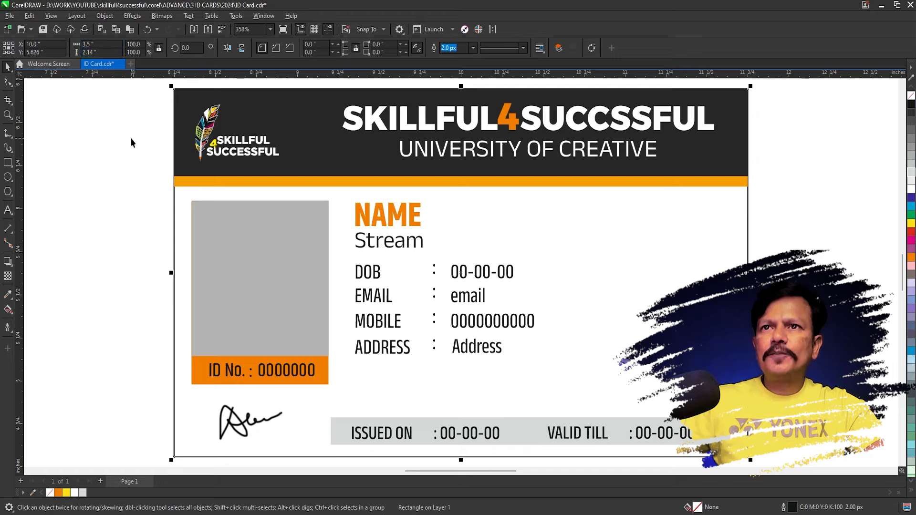
pyautogui.moveTo(98, 44); pyautogui.dragTo(1, 46)
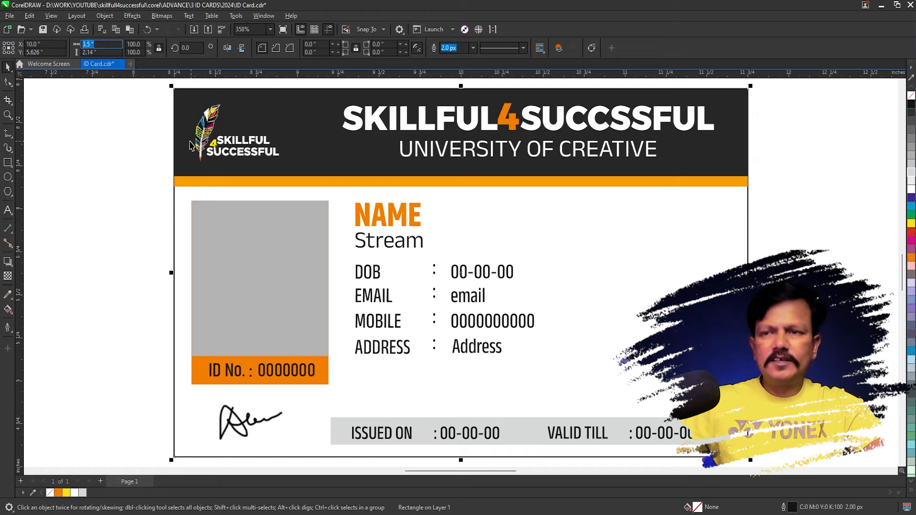
pyautogui.click(116, 136)
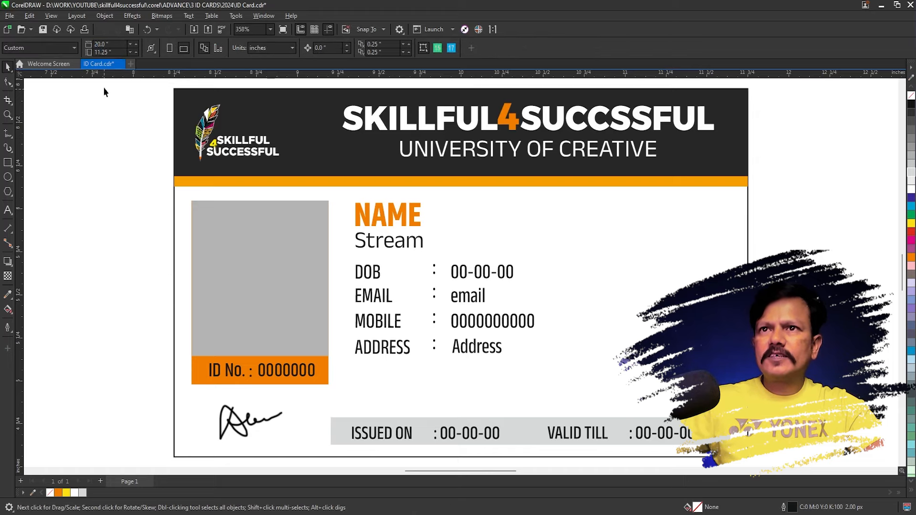
pyautogui.write('3.5')
pyautogui.press('Return')
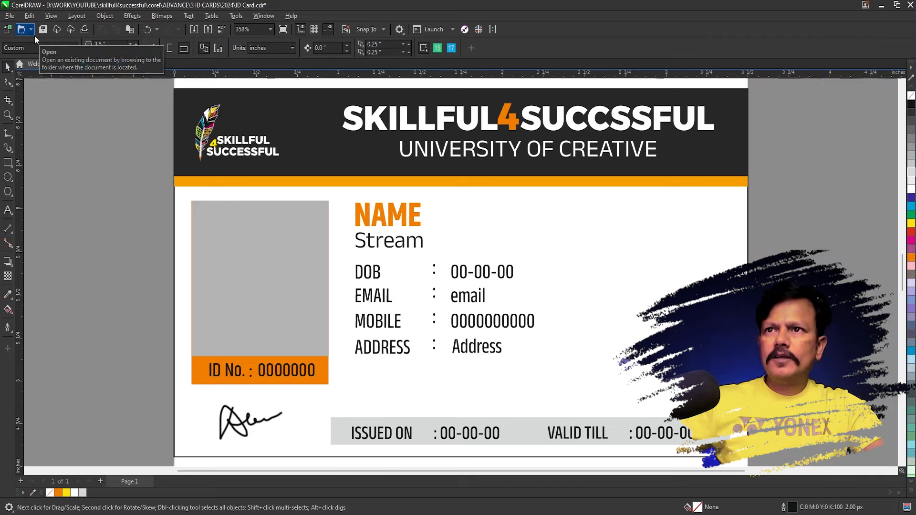
# Set the page height to 2.14 inches to match the card outline's height.
pyautogui.click(236, 126)
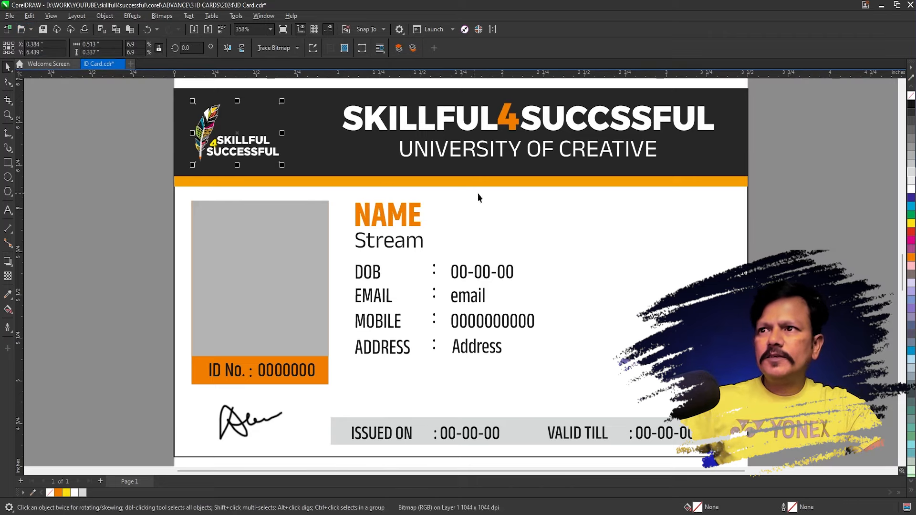
pyautogui.click(494, 202)
pyautogui.moveTo(102, 52); pyautogui.dragTo(1, 52)
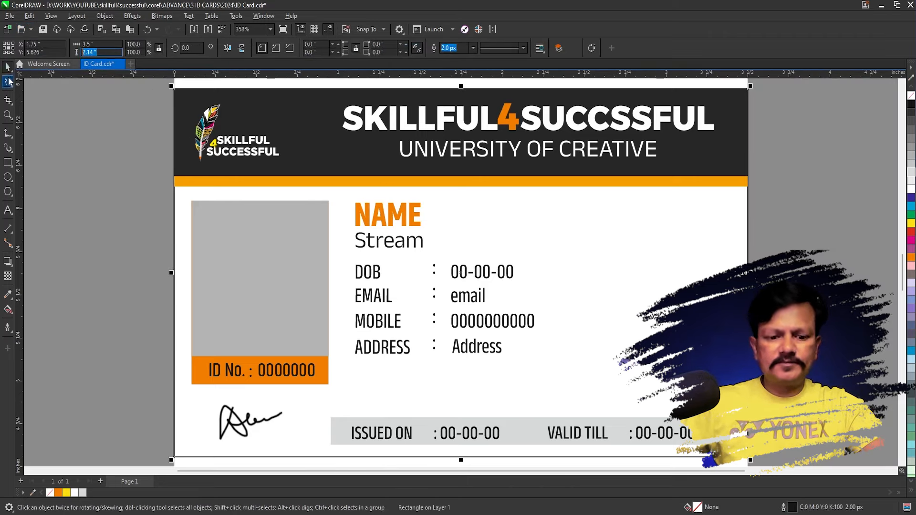
pyautogui.click(96, 158)
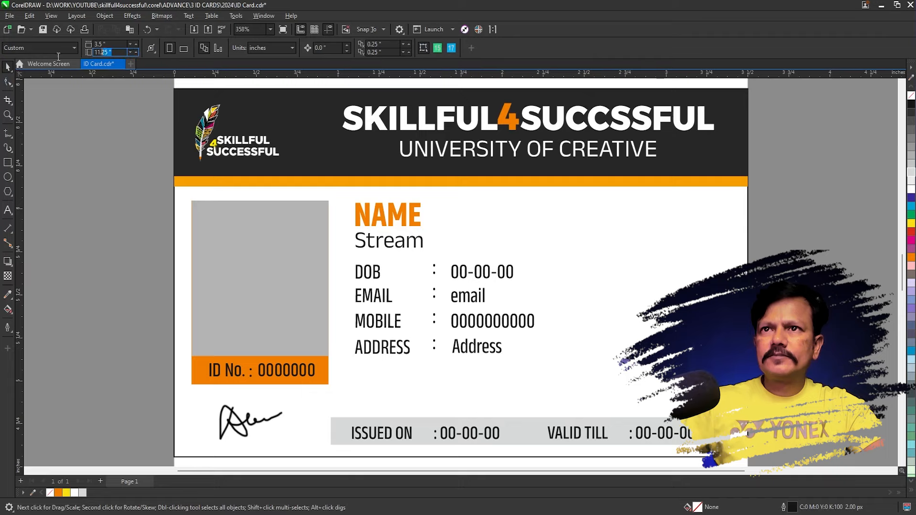
pyautogui.press('Return')
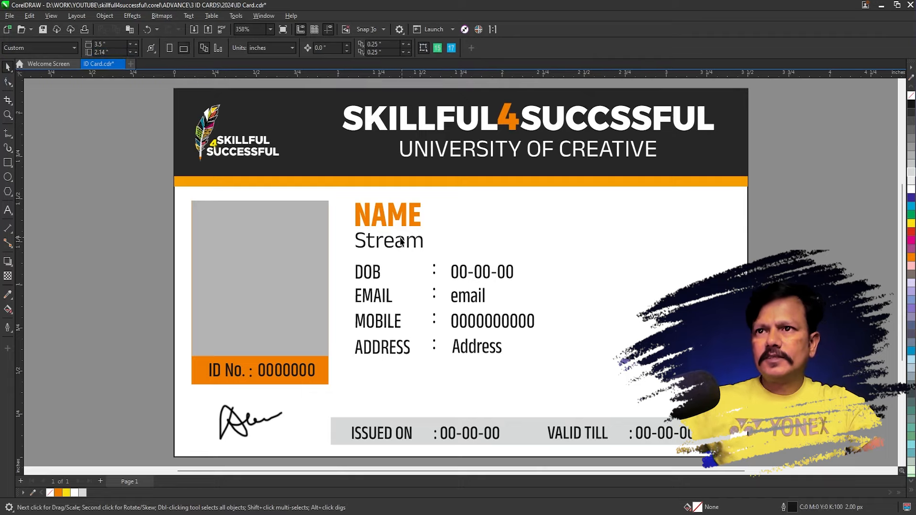
# Set the document's nudge distance to 0.125 inches for adding bleed.
pyautogui.scroll(-4, 400, 239)
pyautogui.press('F2')
pyautogui.moveTo(254, 149); pyautogui.dragTo(825, 447)
pyautogui.click(592, 192)
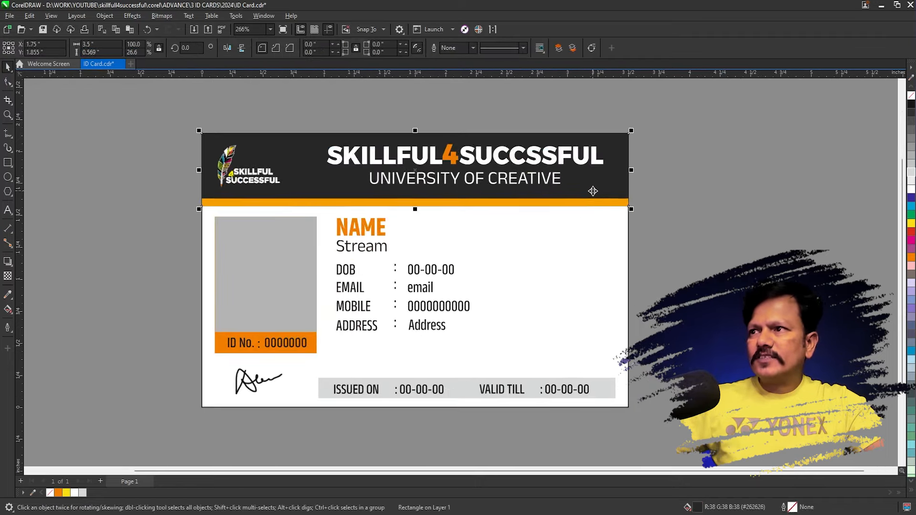
pyautogui.click(111, 128)
pyautogui.click(329, 48)
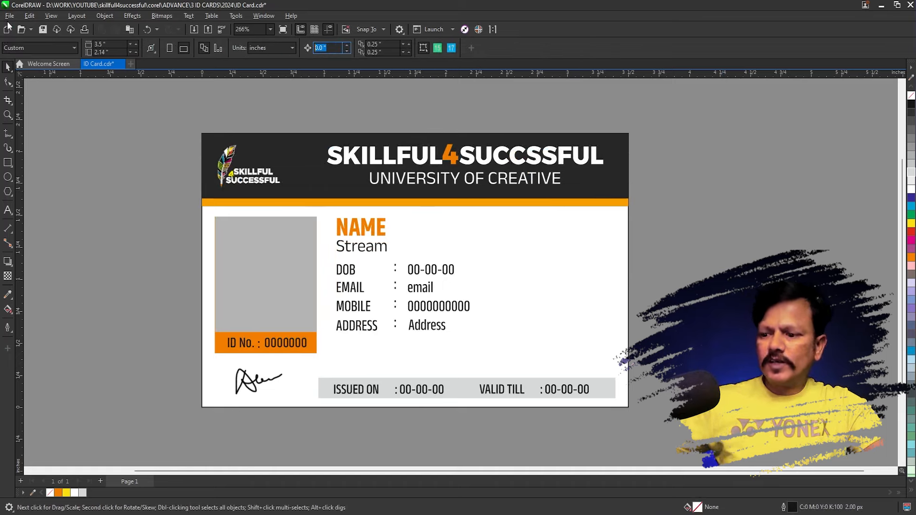
pyautogui.write('.125')
pyautogui.press('Return')
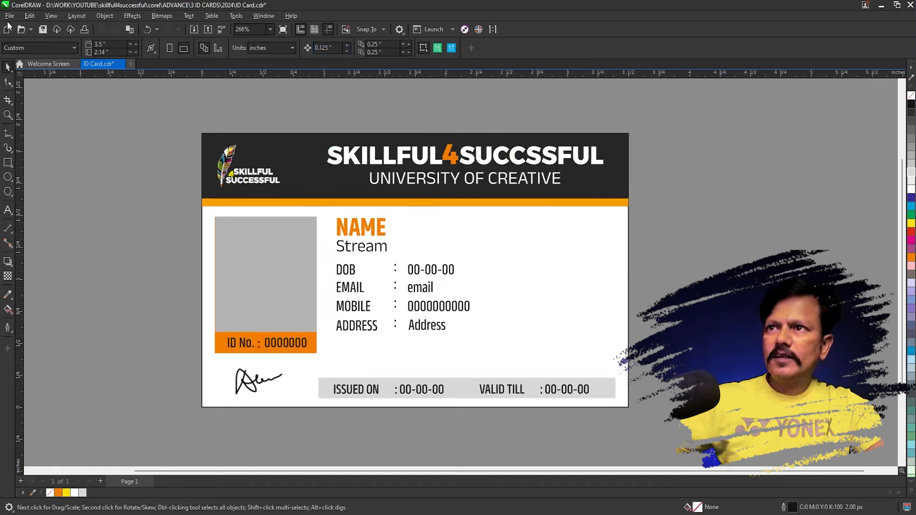
# Extend the dark header rectangle's upper, right and left edges 0.125 inches beyond the page by nudging its nodes with the Shape tool.
pyautogui.click(6, 84)
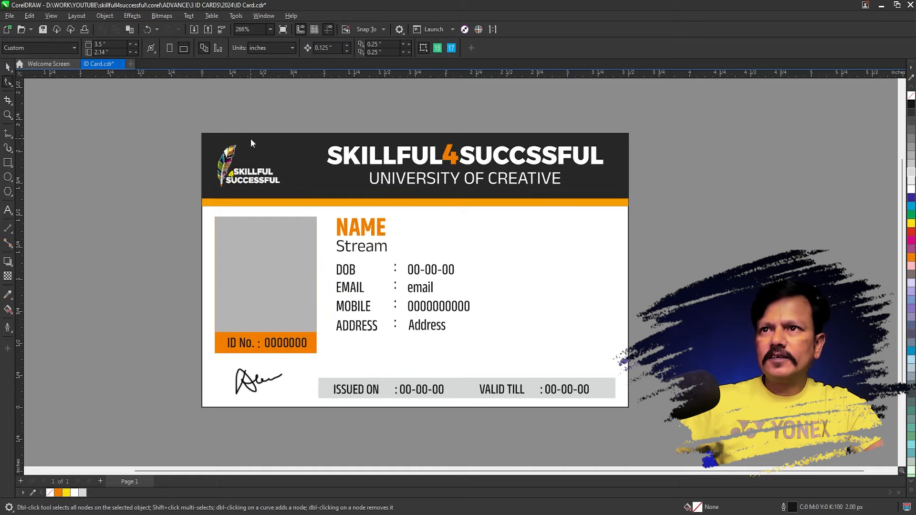
pyautogui.click(251, 138)
pyautogui.press('Up')
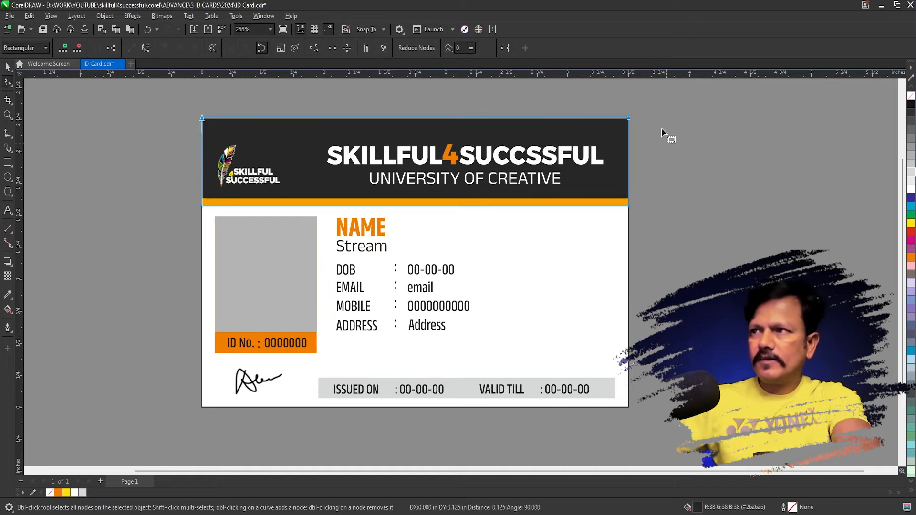
pyautogui.moveTo(652, 111); pyautogui.dragTo(603, 222)
pyautogui.press('Right')
pyautogui.moveTo(171, 104); pyautogui.dragTo(254, 251)
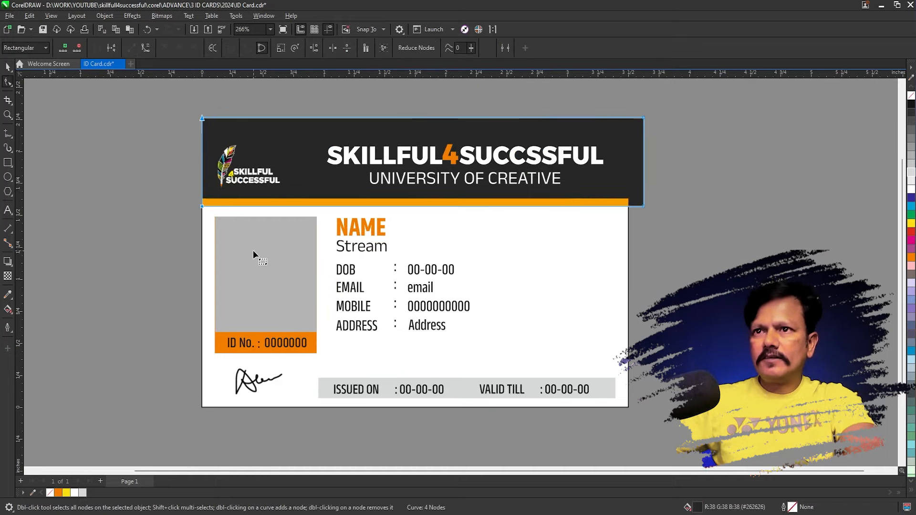
pyautogui.press('Left')
# Convert the orange strip under the header to curves and extend both its ends 0.125 inches beyond the page, then return to the Pick tool.
pyautogui.click(392, 202)
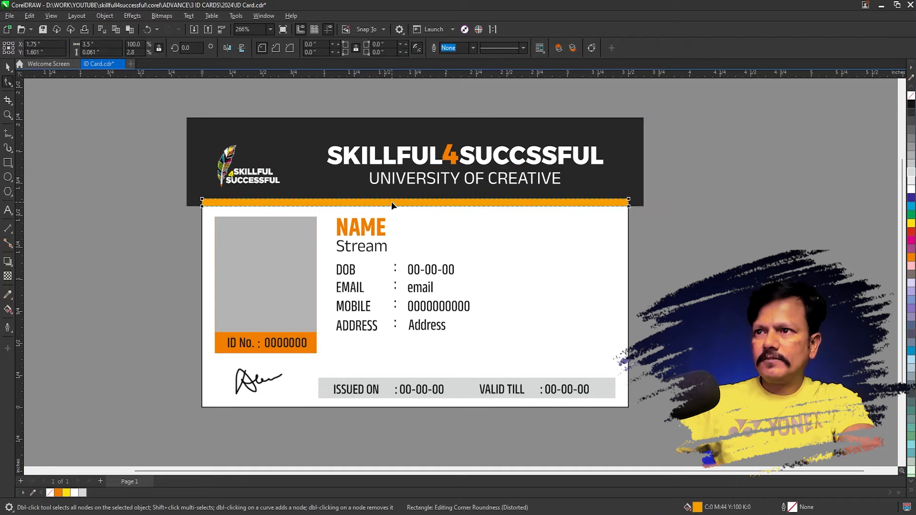
pyautogui.hotkey('ctrl', 'q')
pyautogui.moveTo(151, 175); pyautogui.dragTo(290, 243)
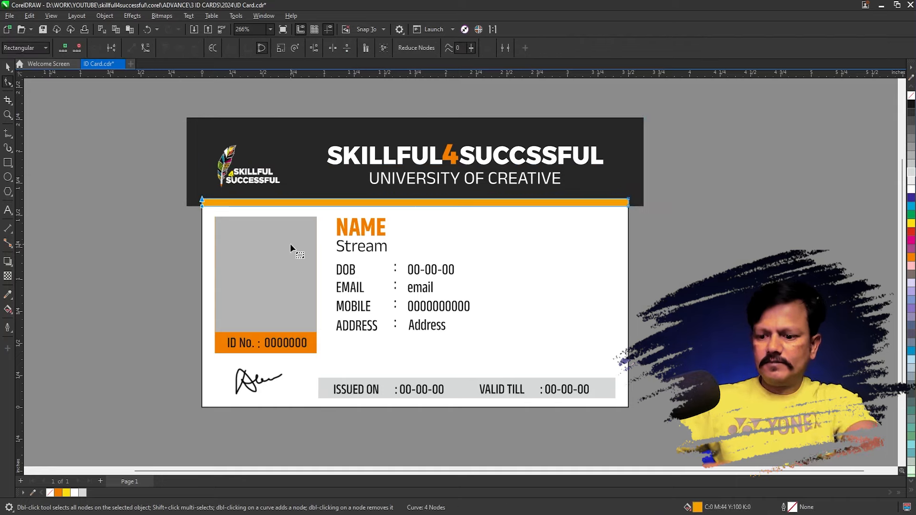
pyautogui.press('Left')
pyautogui.press('Right')
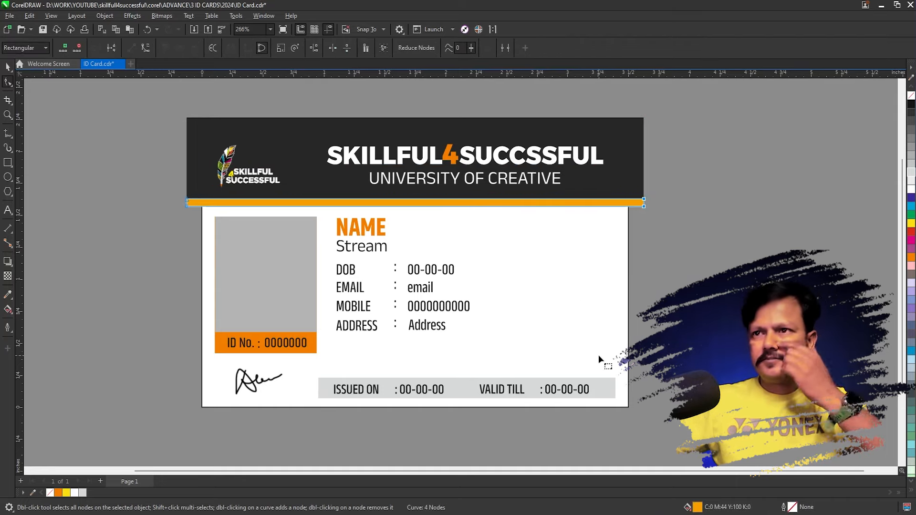
pyautogui.press('space')
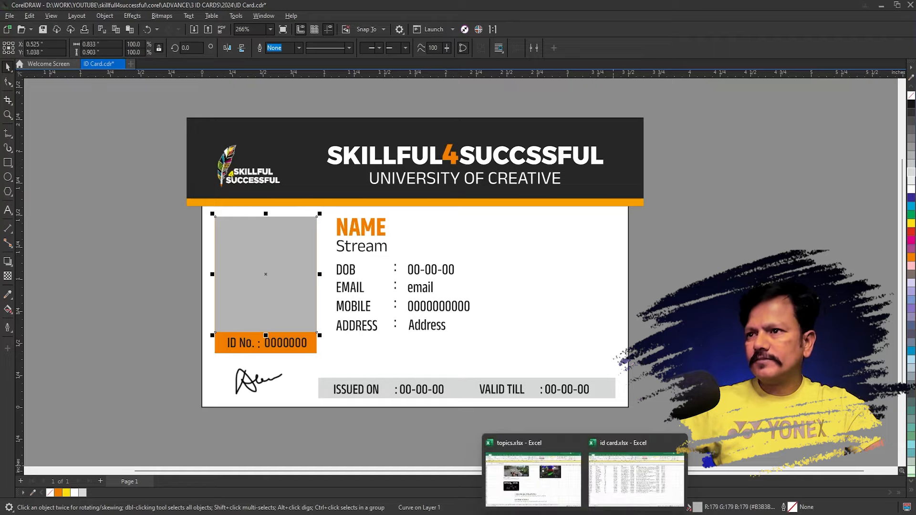
# Switch to the id card.xlsx workbook in Excel and review the columns and rows of student data.
pyautogui.click(626, 501)
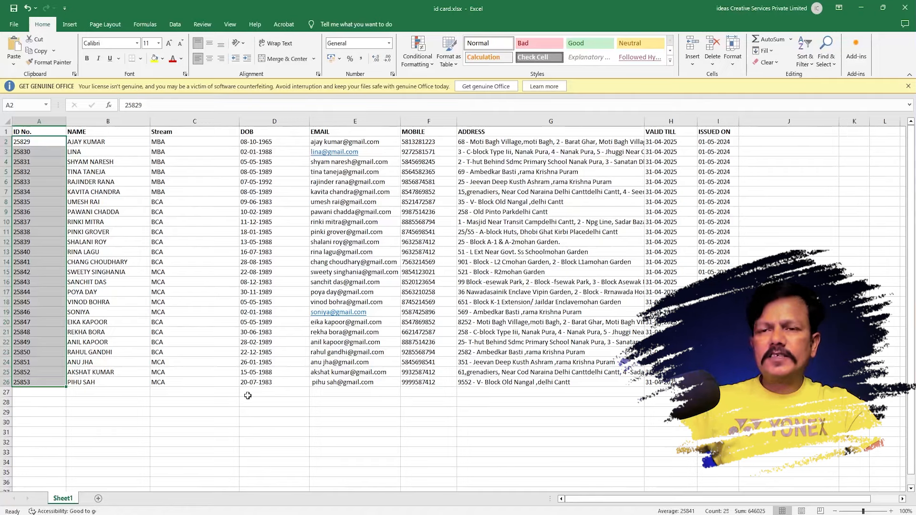
pyautogui.click(250, 414)
pyautogui.moveTo(28, 135); pyautogui.dragTo(715, 382)
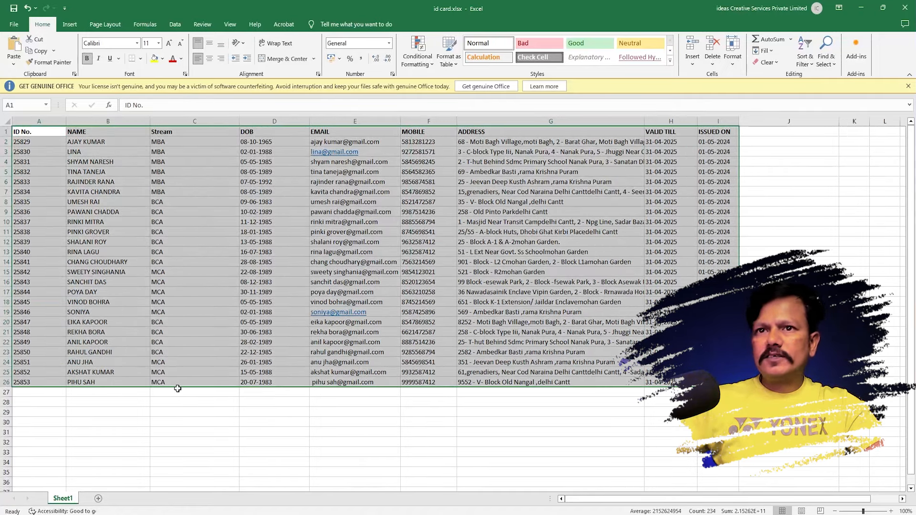
pyautogui.click(165, 403)
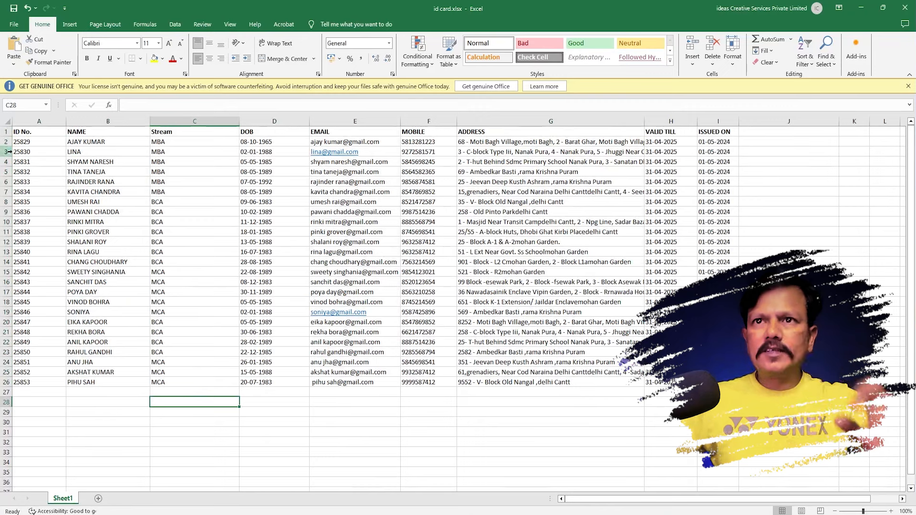
pyautogui.click(18, 263)
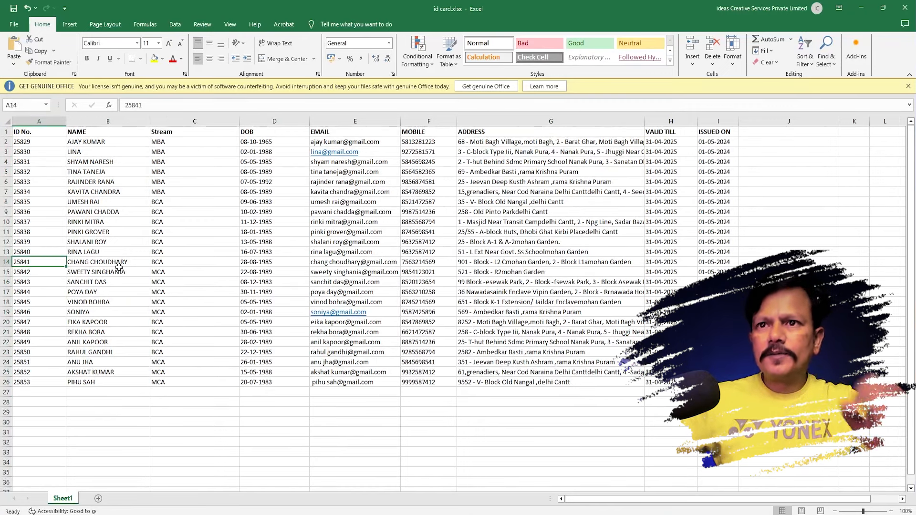
pyautogui.click(100, 266)
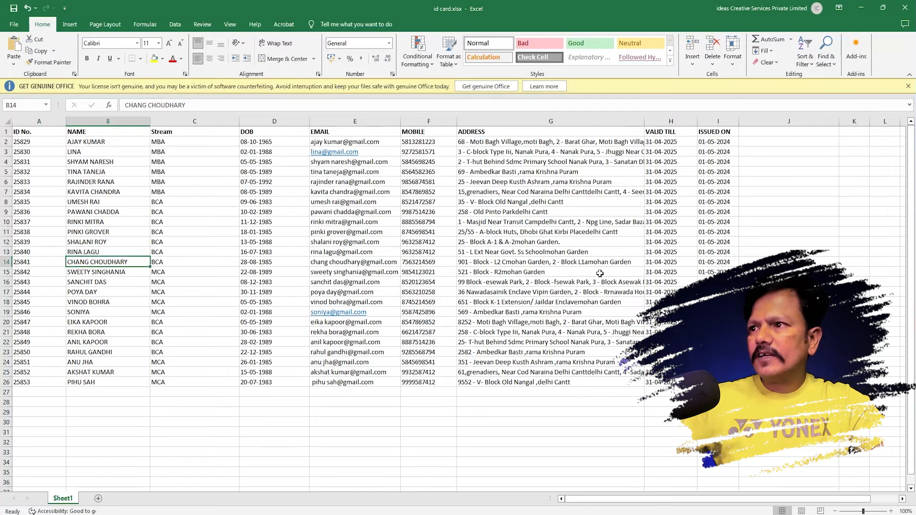
# Switch to the pics folder in File Explorer and preview the student photos, checking that file names match the ID numbers and names.
pyautogui.hotkey('alt', 'Tab')
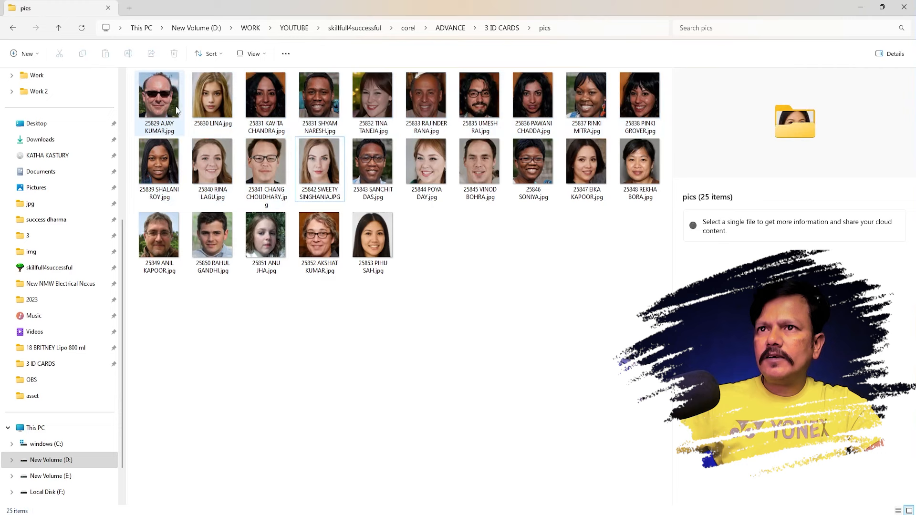
pyautogui.click(158, 100)
pyautogui.click(212, 101)
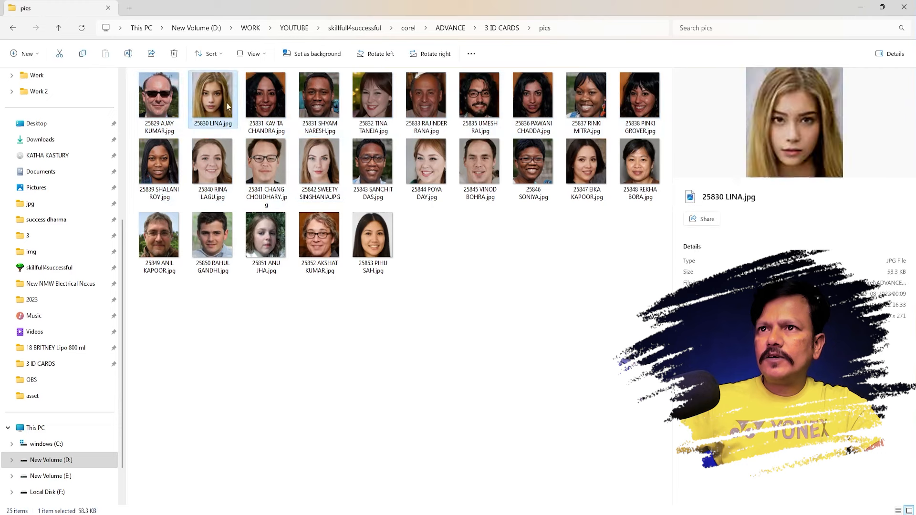
pyautogui.click(265, 101)
pyautogui.click(306, 105)
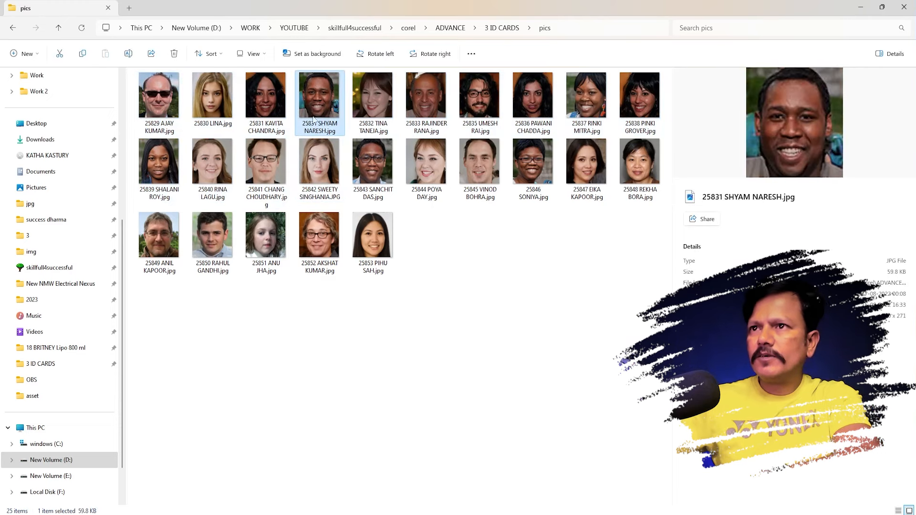
pyautogui.press('Right')
pyautogui.press('Right')
pyautogui.press('Right')
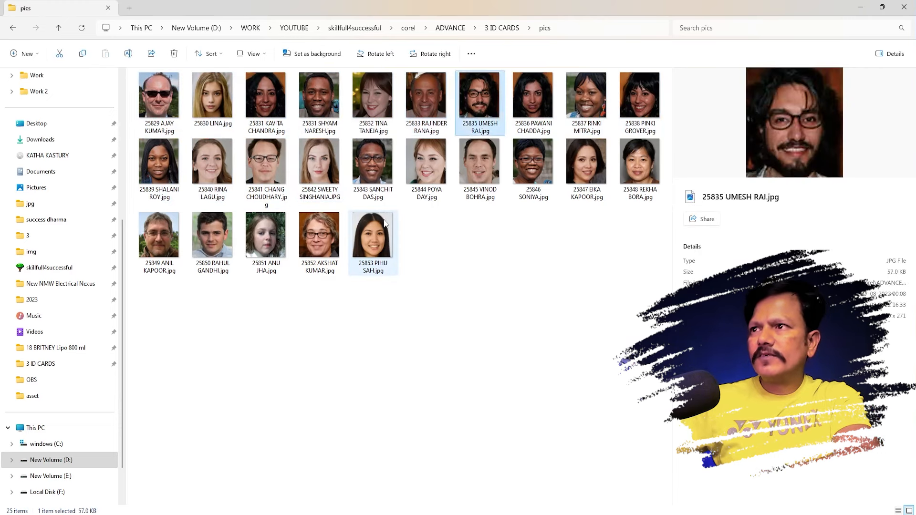
pyautogui.press('Right')
pyautogui.press('Right')
pyautogui.press('Right')
pyautogui.press('Right')
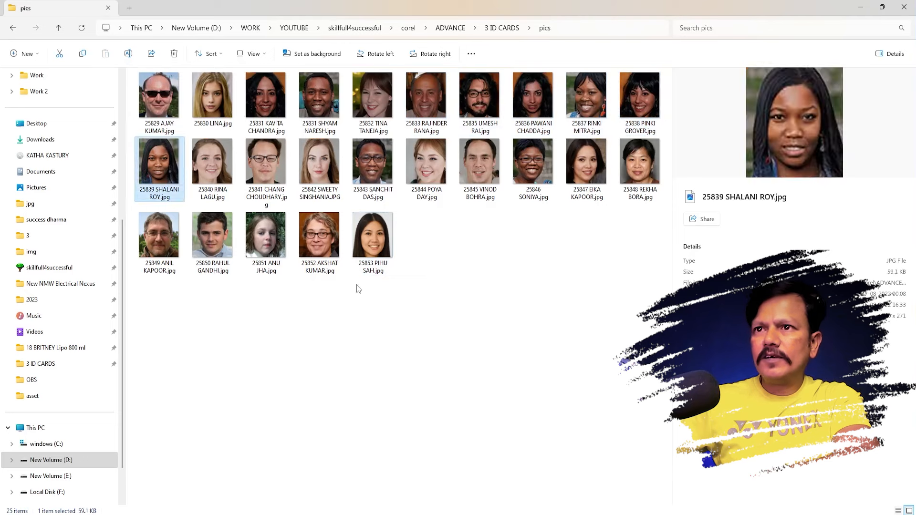
pyautogui.press('Right')
pyautogui.press('Right')
pyautogui.press('Right')
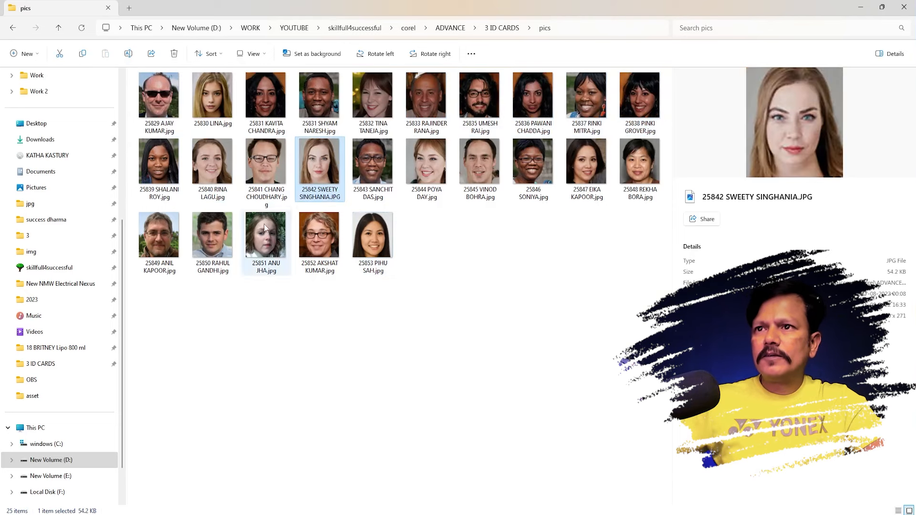
# Preview one student photo in the pics folder, then examine the field-name row and rows 14 and 21 in the id card.xlsx workbook.
pyautogui.click(267, 172)
pyautogui.click(332, 328)
pyautogui.click(275, 171)
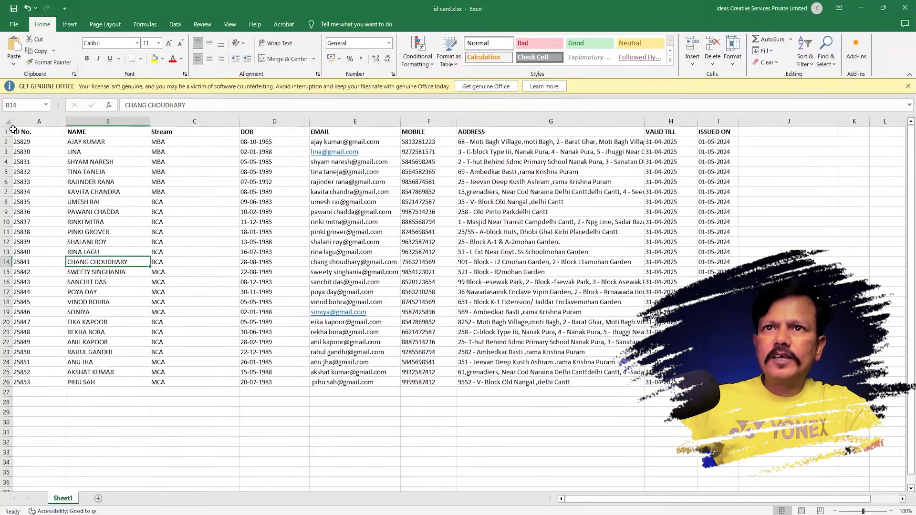
pyautogui.click(6, 132)
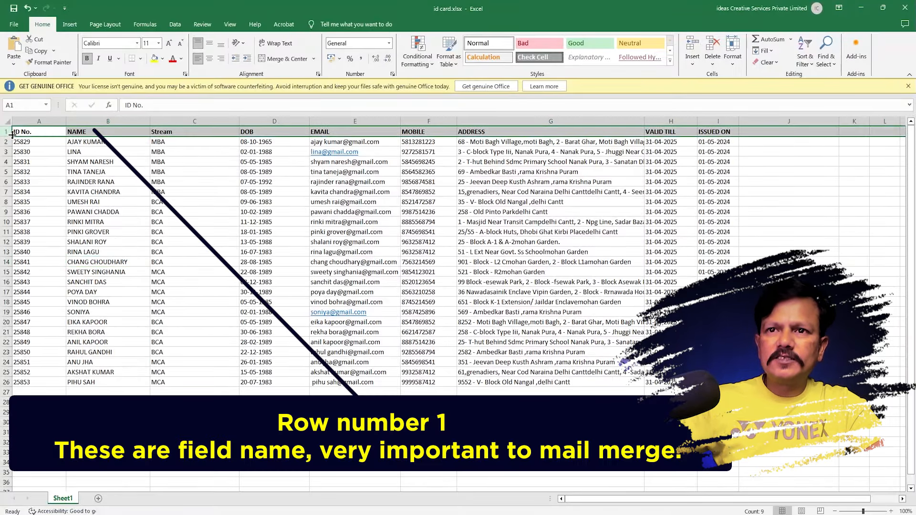
pyautogui.click(5, 262)
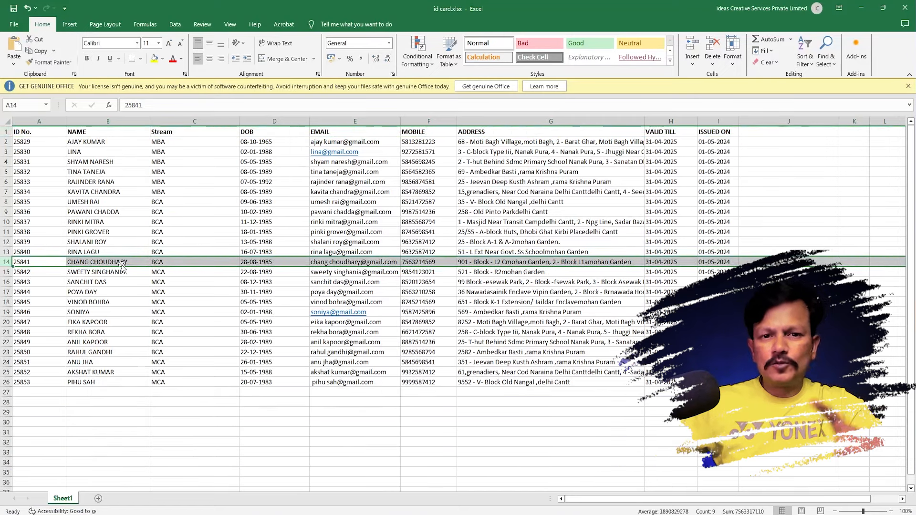
pyautogui.hotkey('alt', 'Tab')
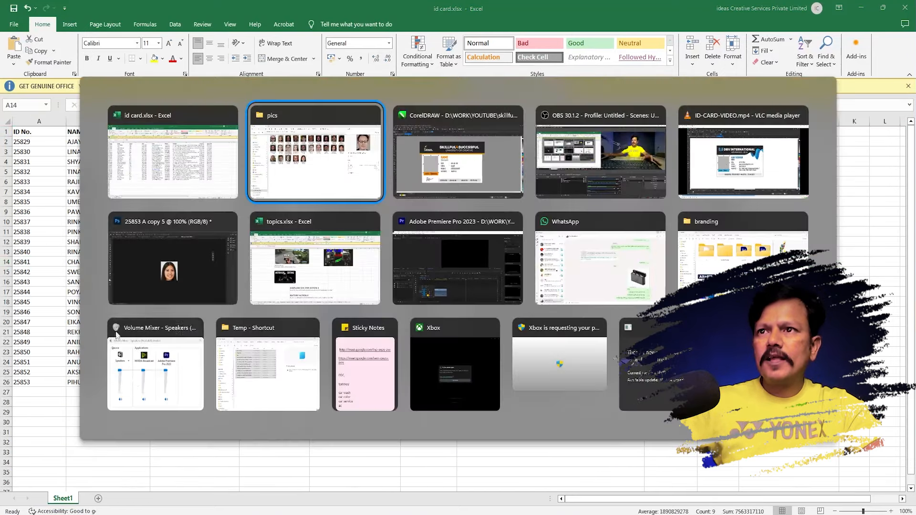
pyautogui.press('Escape')
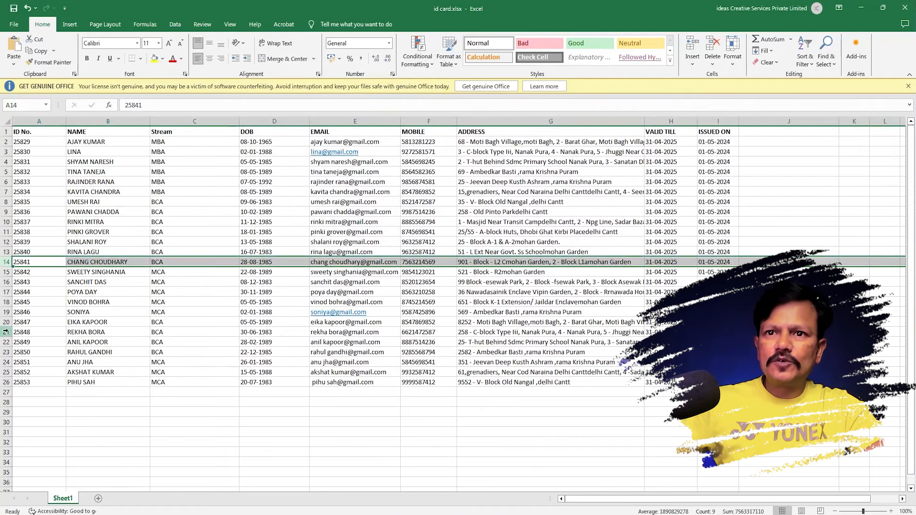
pyautogui.click(7, 332)
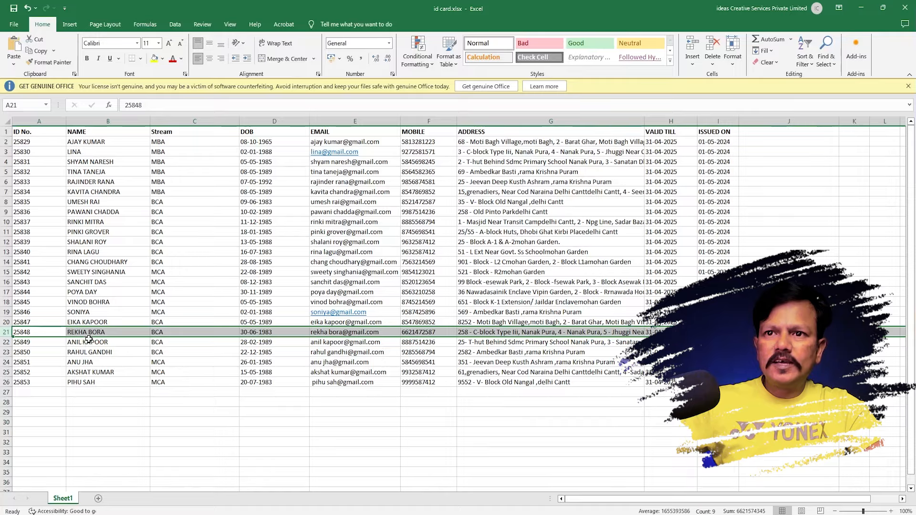
# Switch back to the pics folder in File Explorer and preview the photos one by one, checking their file names against the workbook records.
pyautogui.hotkey('alt', 'Tab')
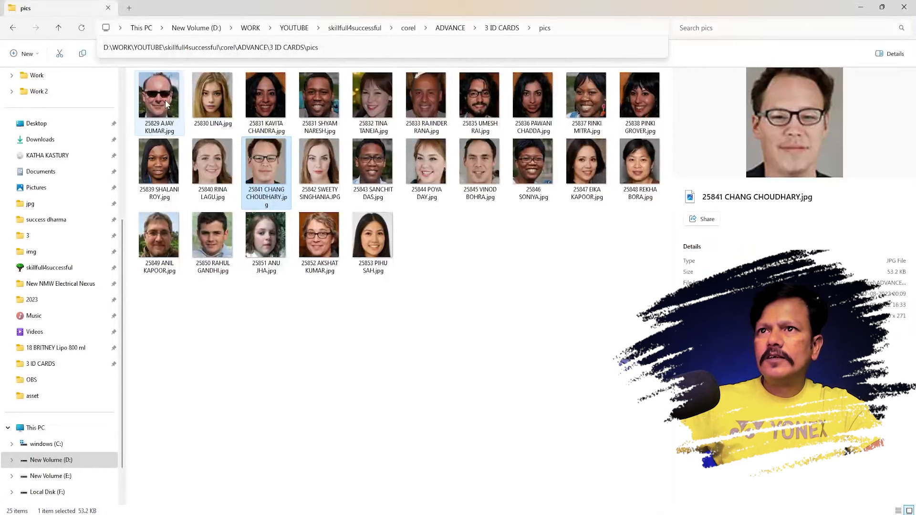
pyautogui.click(253, 149)
pyautogui.click(162, 98)
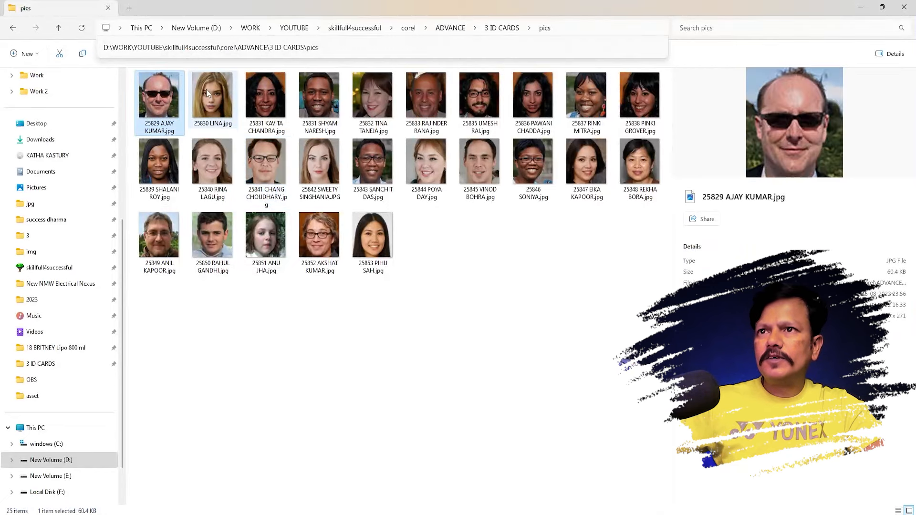
pyautogui.click(280, 92)
pyautogui.click(319, 95)
pyautogui.click(380, 97)
pyautogui.click(431, 96)
pyautogui.click(482, 96)
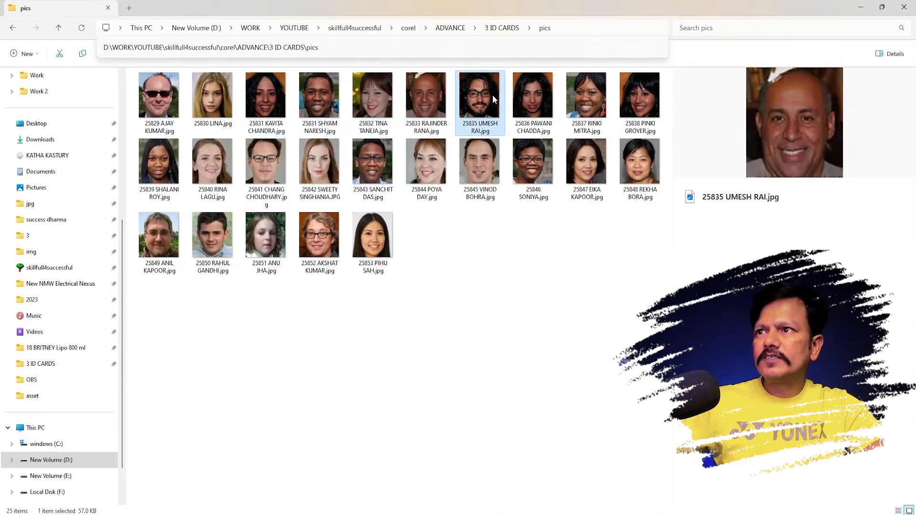
pyautogui.click(536, 96)
pyautogui.click(592, 96)
pyautogui.click(620, 114)
pyautogui.click(633, 160)
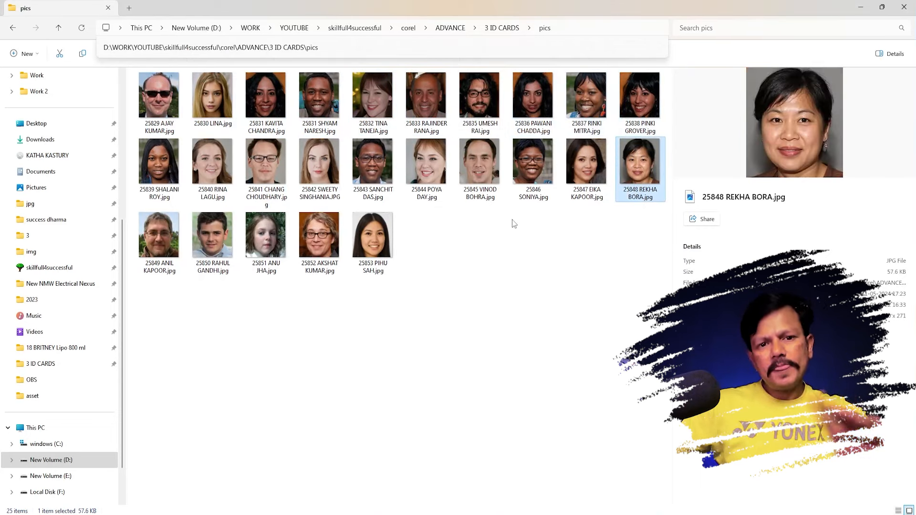
# Return to the id card.xlsx workbook in Excel and copy the whole student table, A1:I26, including the field names.
pyautogui.hotkey('alt', 'Tab')
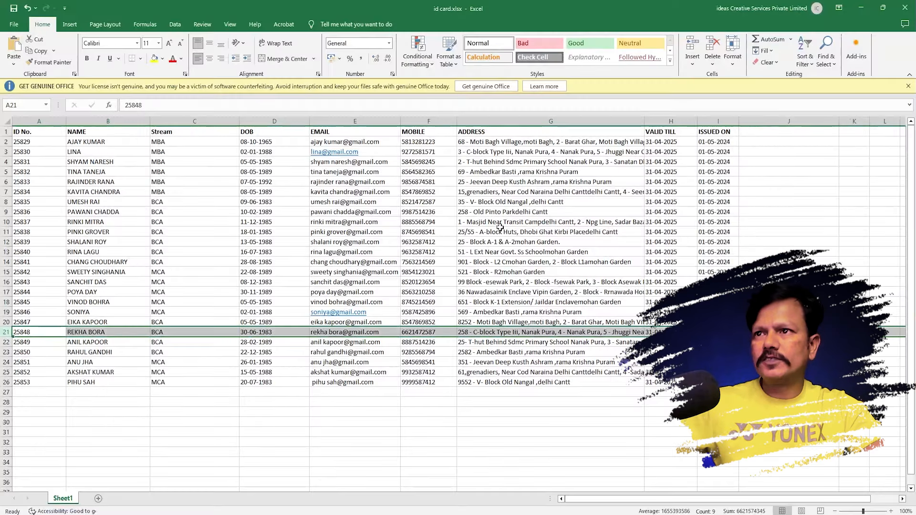
pyautogui.press('alt')
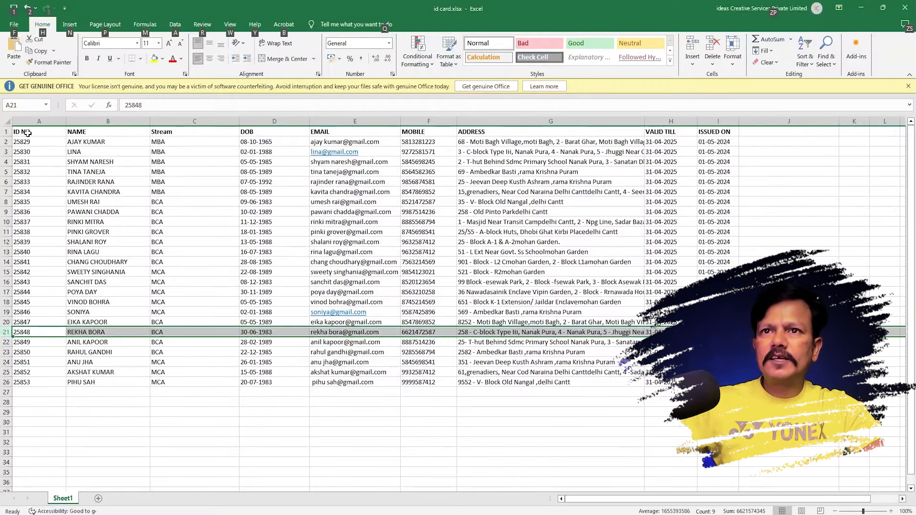
pyautogui.moveTo(26, 133); pyautogui.dragTo(711, 382)
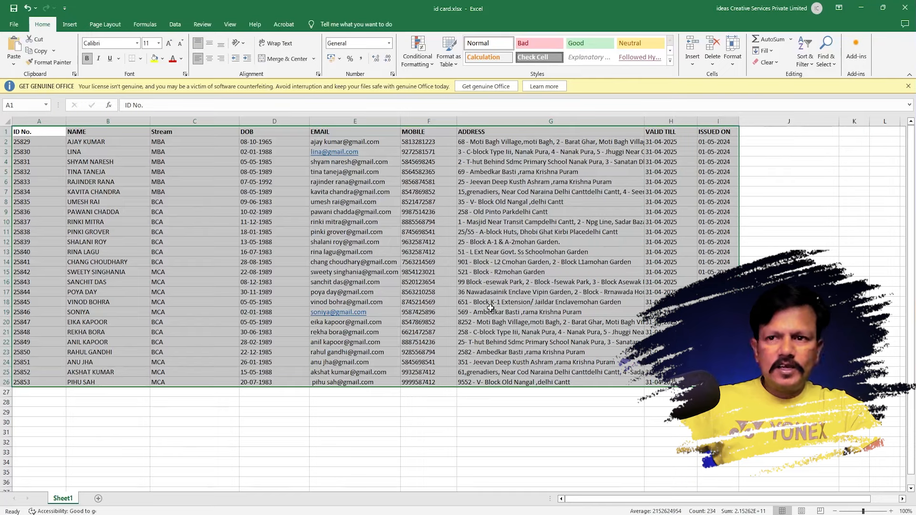
pyautogui.hotkey('ctrl', 'c')
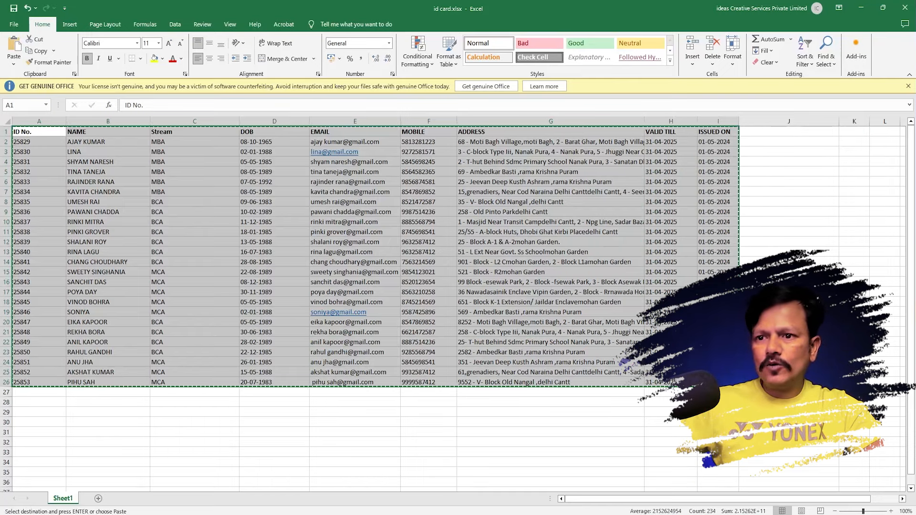
# Launch Google Chrome with a user profile and open Google Sheets from the Google apps list.
pyautogui.press('super+s')
pyautogui.click(236, 333)
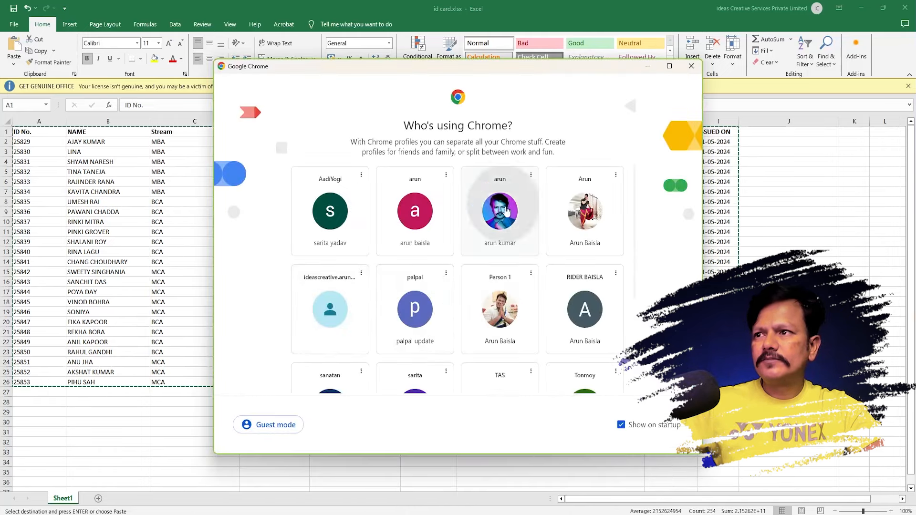
pyautogui.click(583, 229)
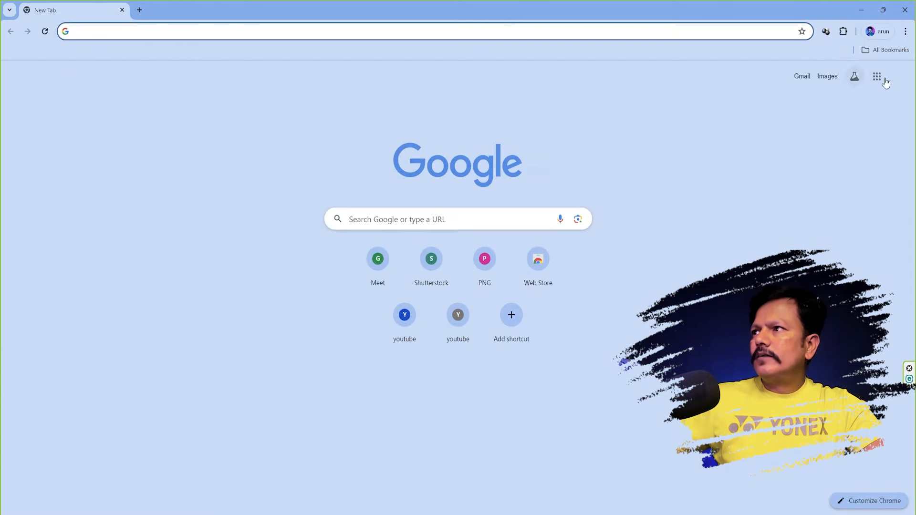
pyautogui.click(877, 77)
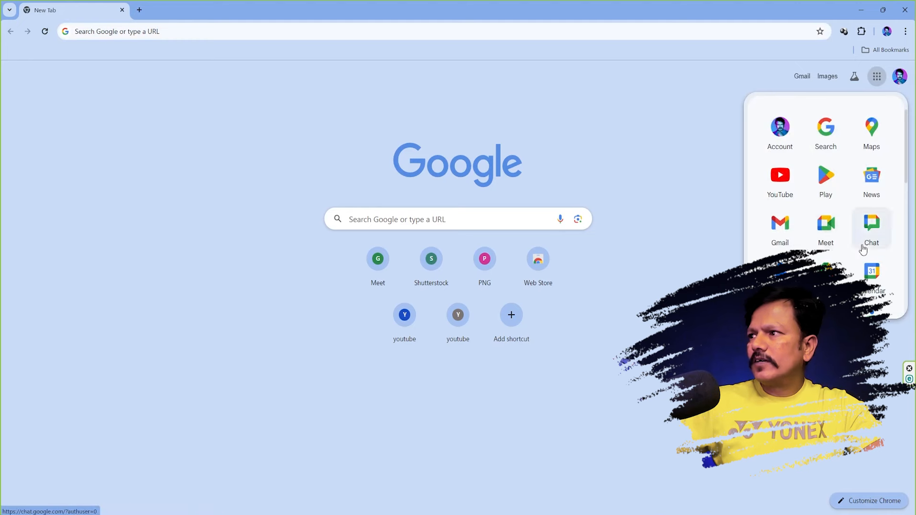
pyautogui.scroll(-6, 825, 243)
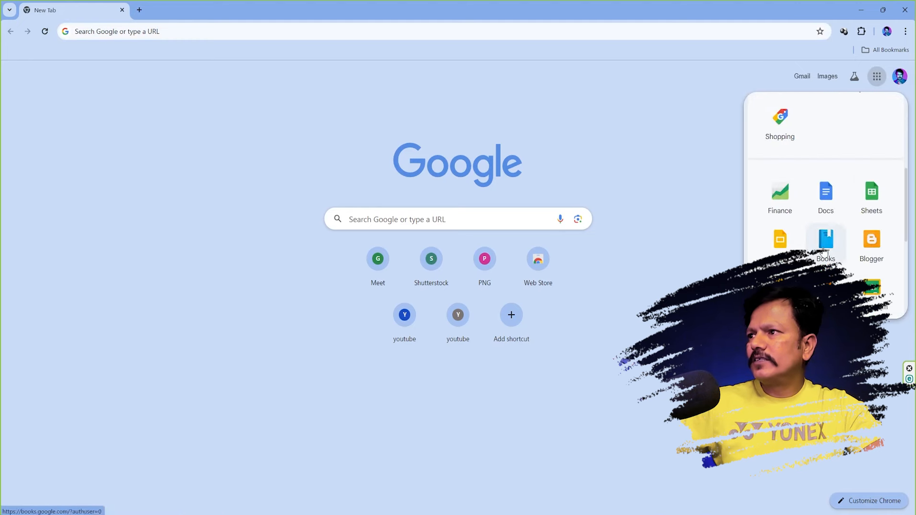
pyautogui.click(873, 196)
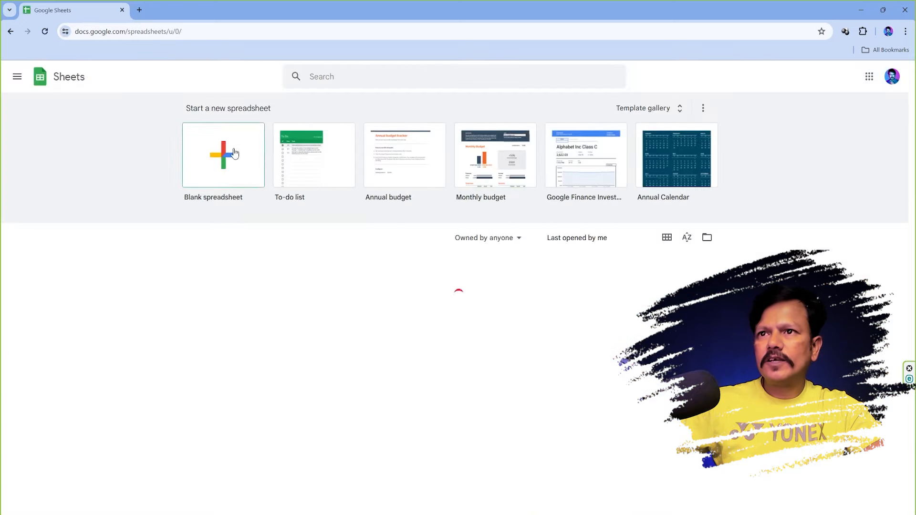
# Create a blank spreadsheet and paste the copied student table into it starting at cell A1.
pyautogui.click(234, 152)
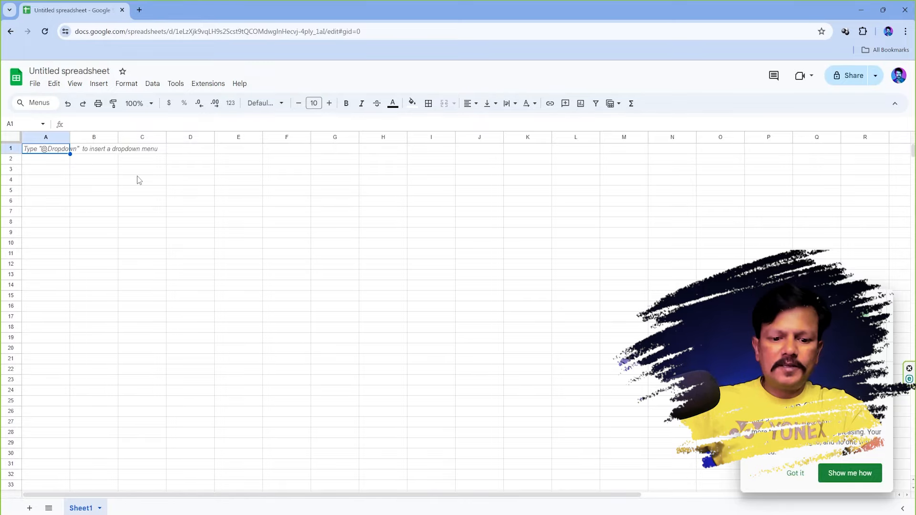
pyautogui.hotkey('ctrl', 'v')
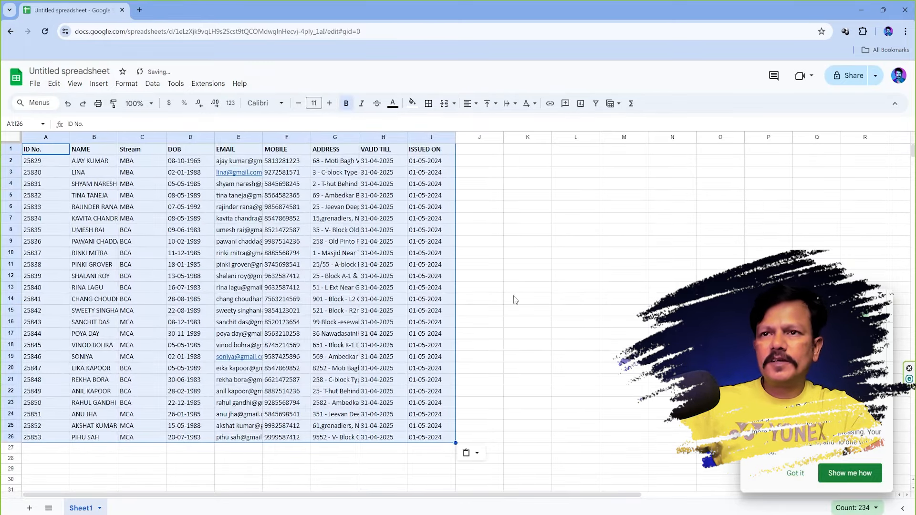
pyautogui.click(510, 300)
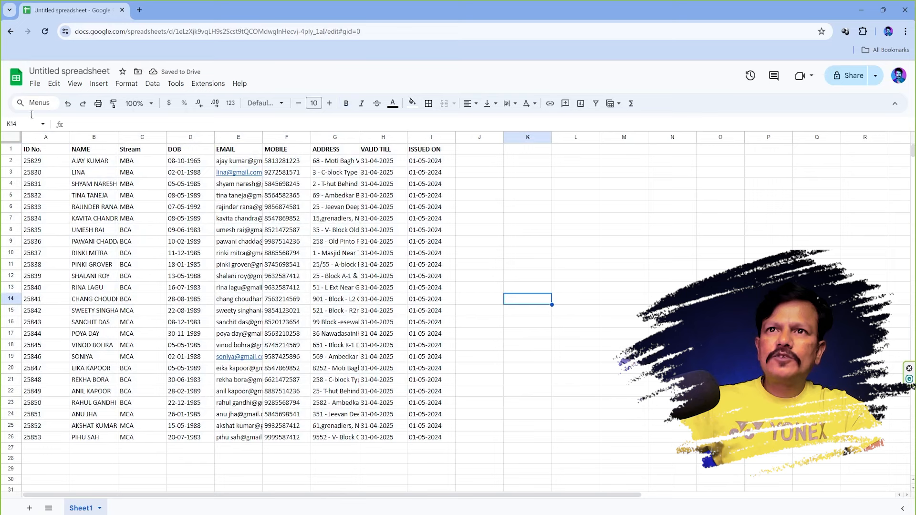
# Download the spreadsheet as a Comma Separated Values (.csv) file.
pyautogui.click(34, 83)
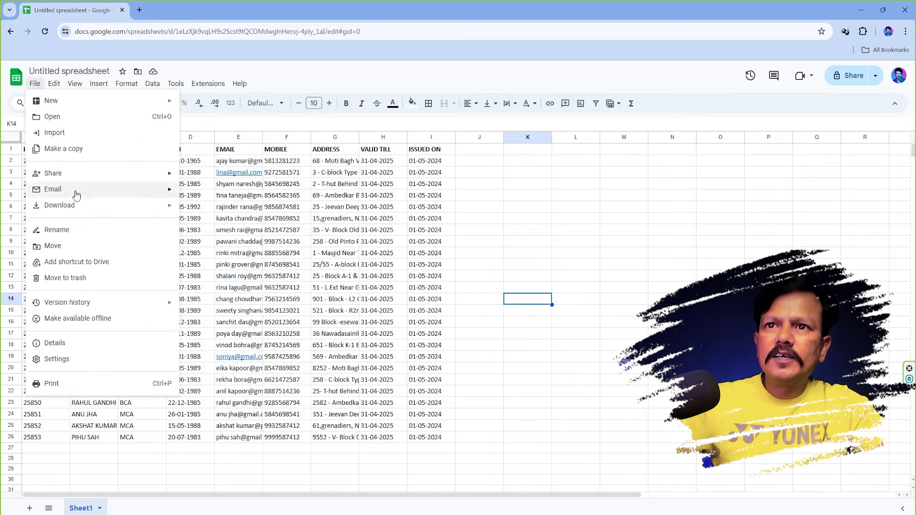
pyautogui.moveTo(79, 210)
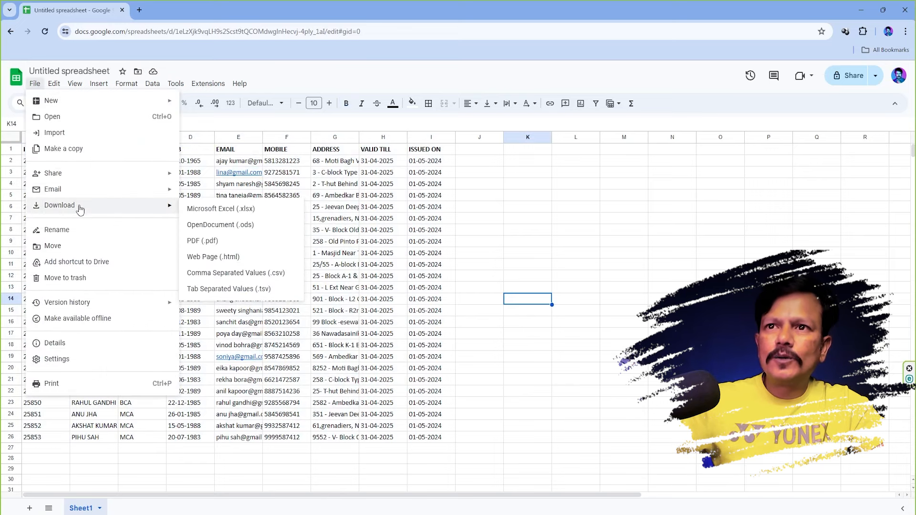
pyautogui.click(262, 278)
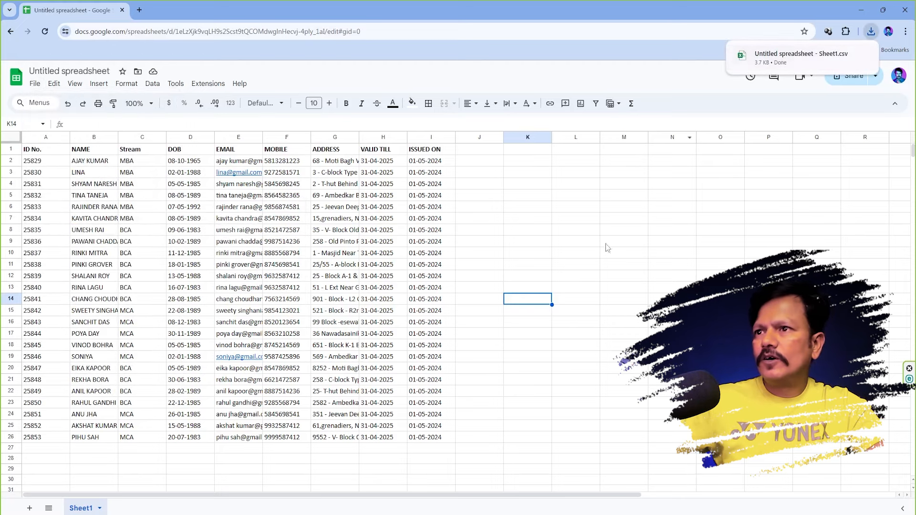
pyautogui.click(611, 266)
# Switch to Excel and save the workbook as id card.csv in the asset folder, using the CSV (Comma delimited) format.
pyautogui.hotkey('alt', 'Tab')
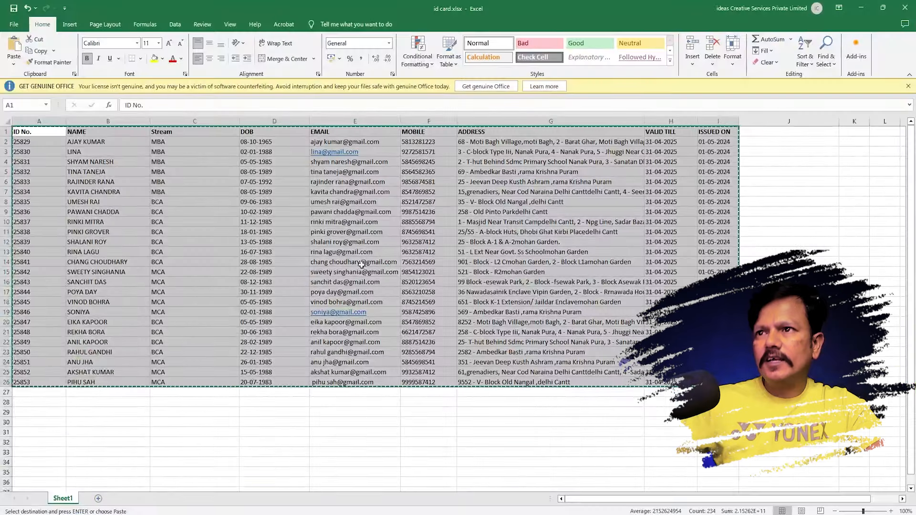
pyautogui.click(13, 28)
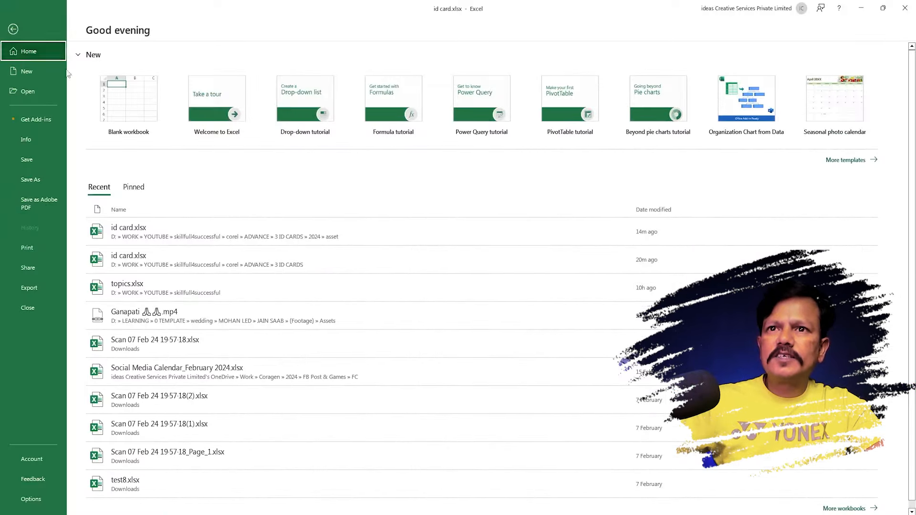
pyautogui.click(47, 180)
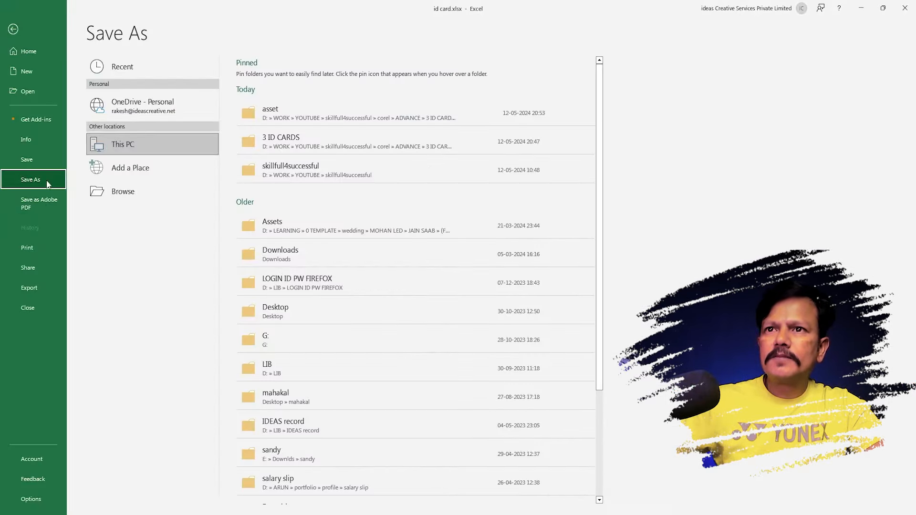
pyautogui.click(144, 191)
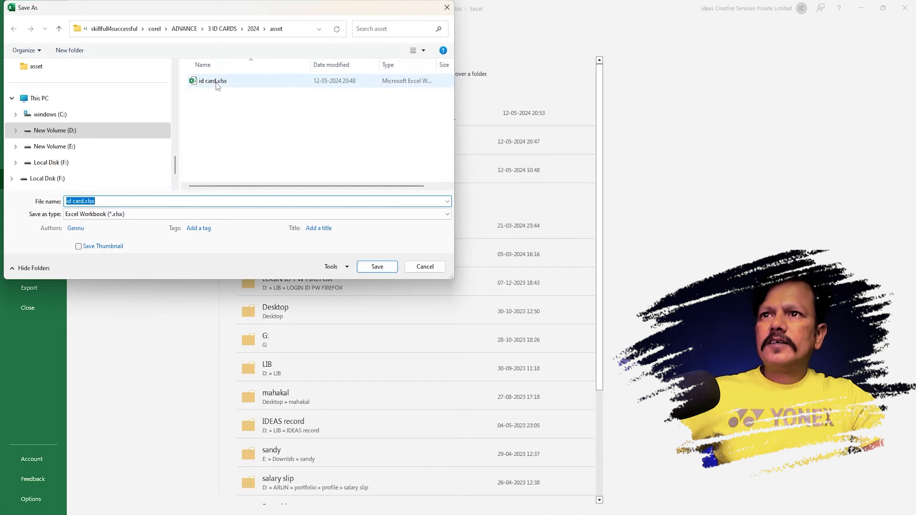
pyautogui.click(419, 213)
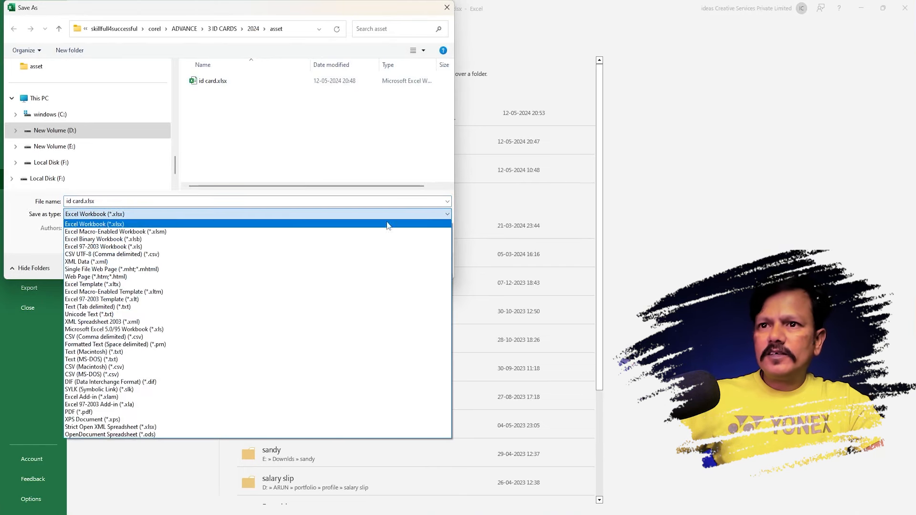
pyautogui.click(143, 336)
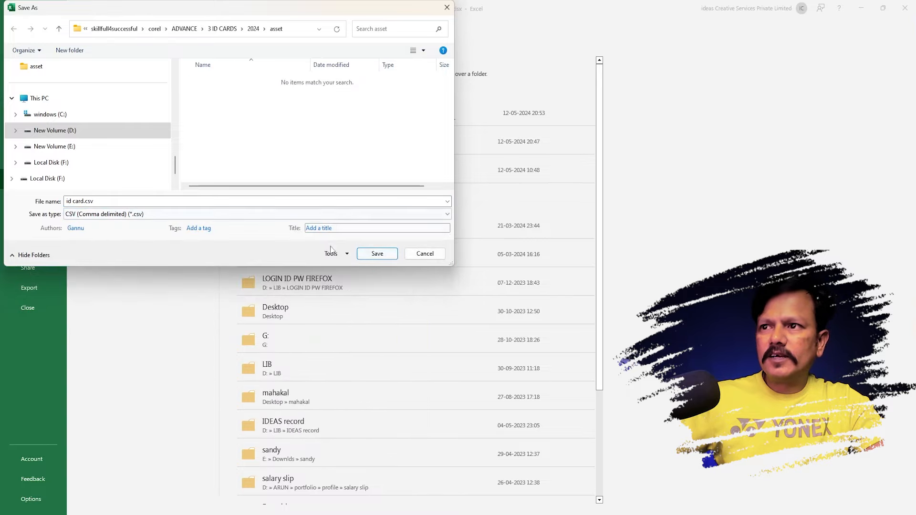
pyautogui.click(385, 254)
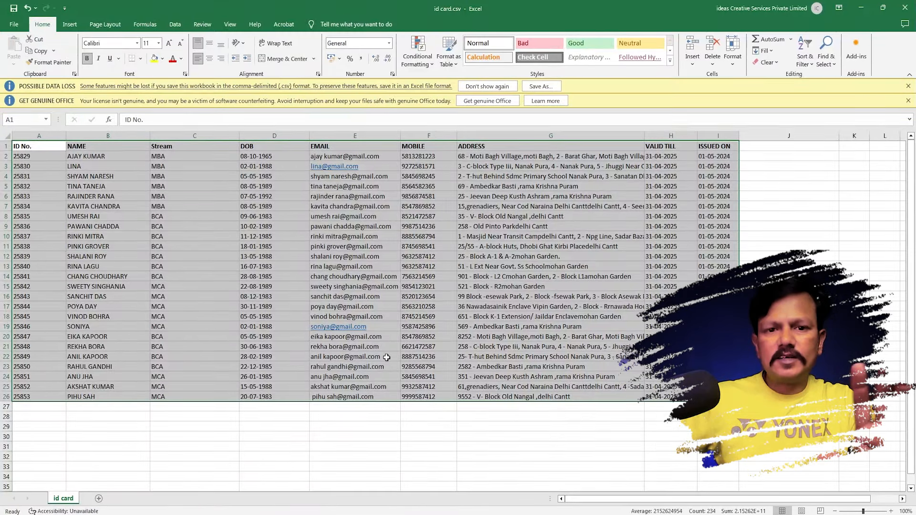
pyautogui.click(378, 417)
# Switch to the ID Card.cdr document in CorelDRAW and deselect the grey photo placeholder.
pyautogui.hotkey('alt', 'Tab')
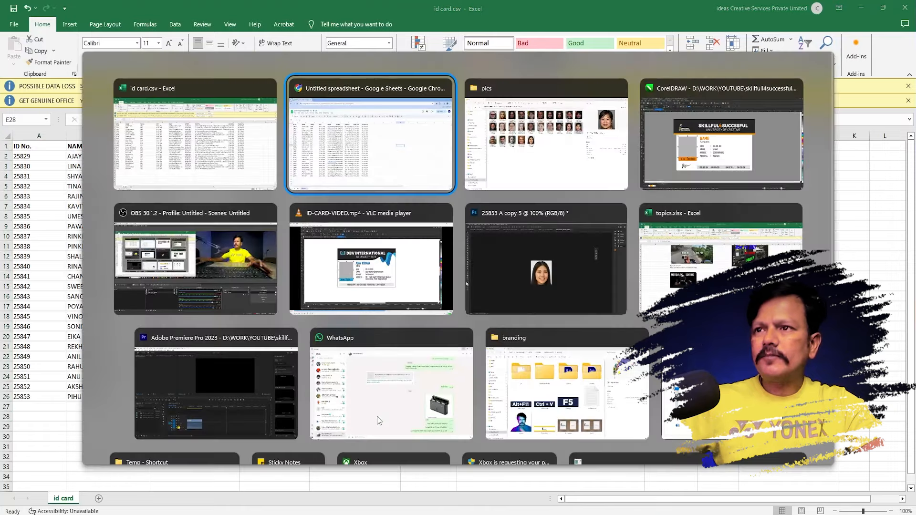
pyautogui.press('Tab')
pyautogui.press('Tab')
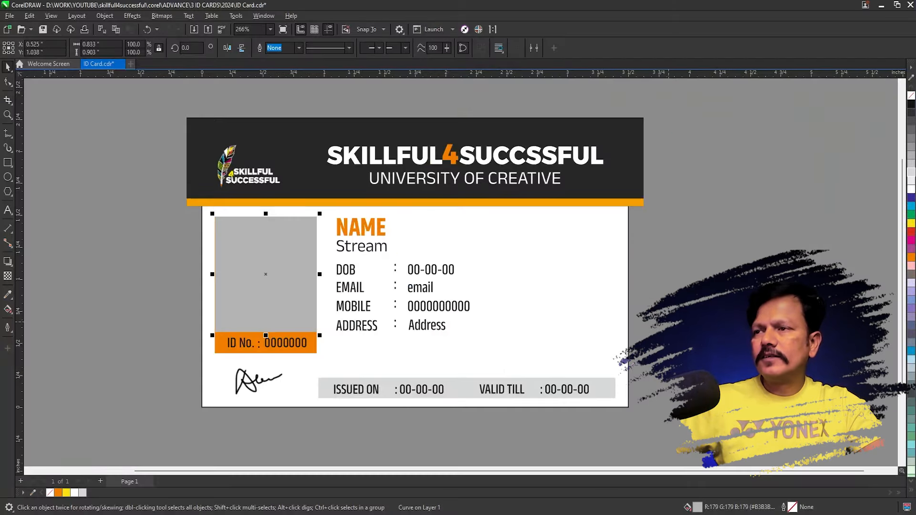
pyautogui.click(673, 323)
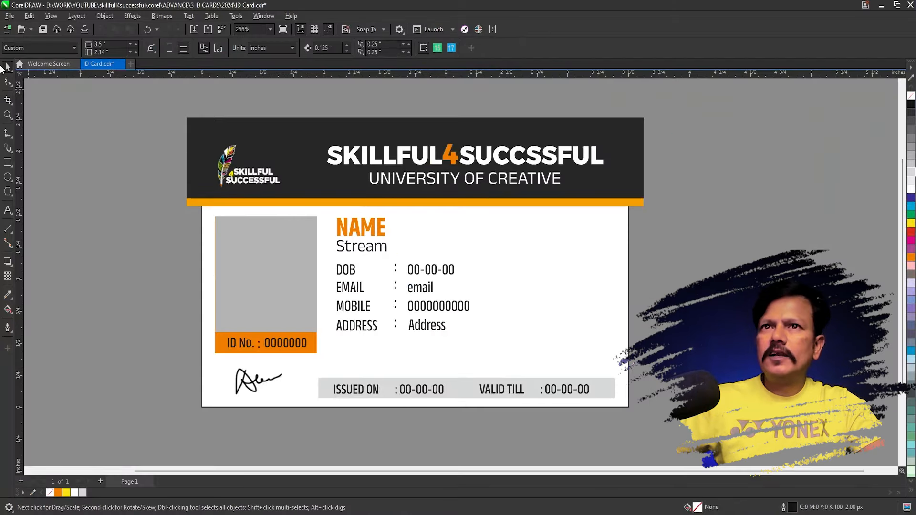
# Create a print merge for the ID card document and start importing a data file into it.
pyautogui.click(9, 16)
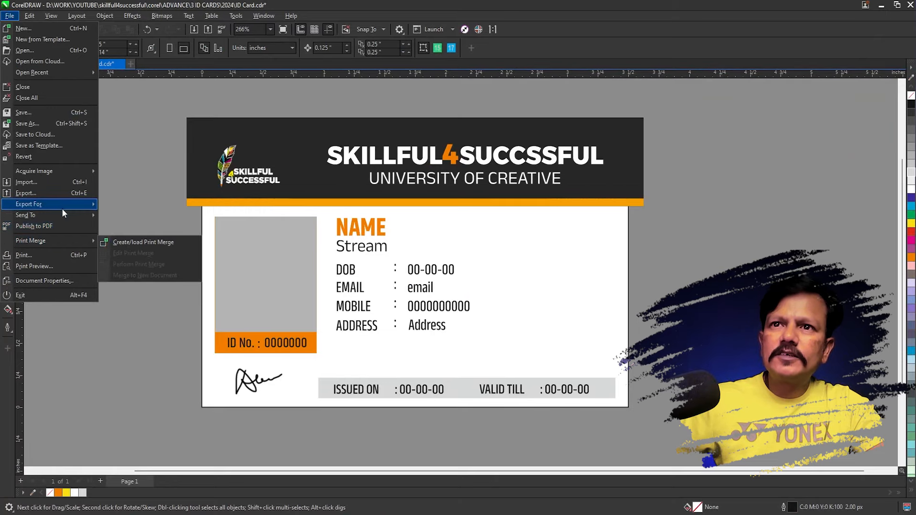
pyautogui.moveTo(61, 204)
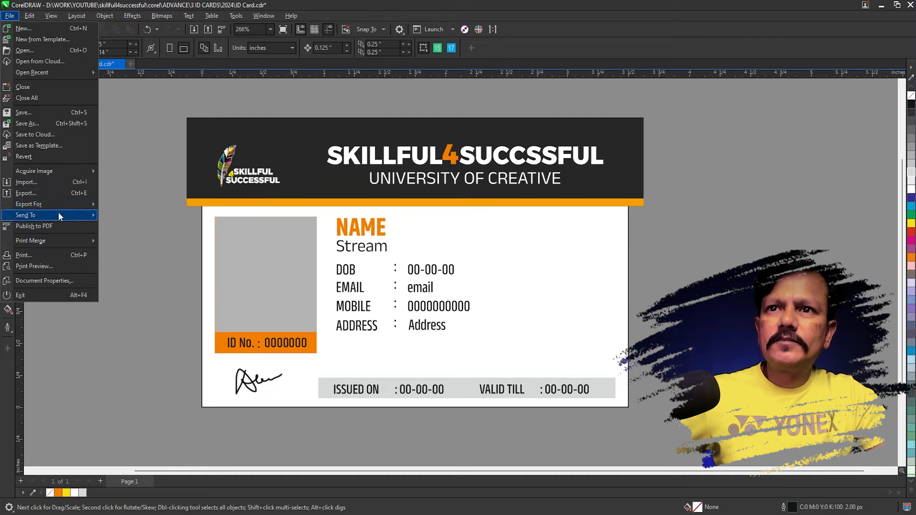
pyautogui.moveTo(59, 237)
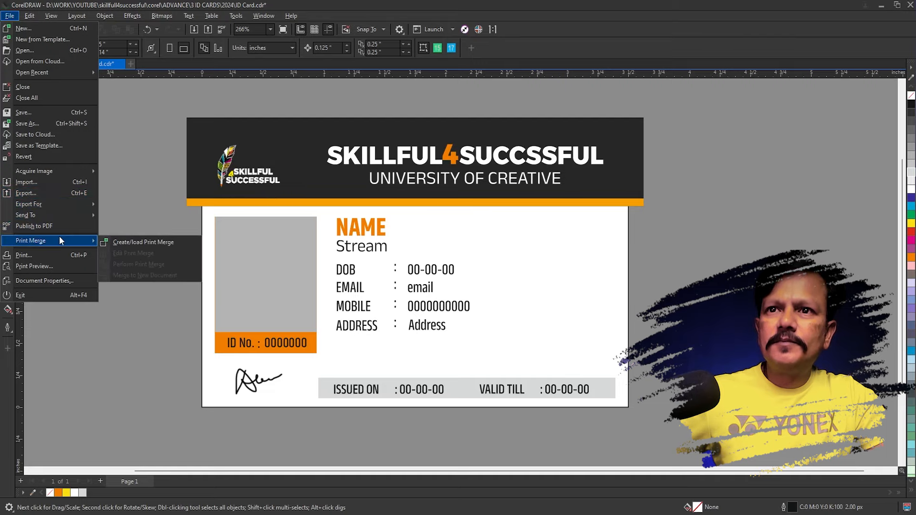
pyautogui.click(136, 243)
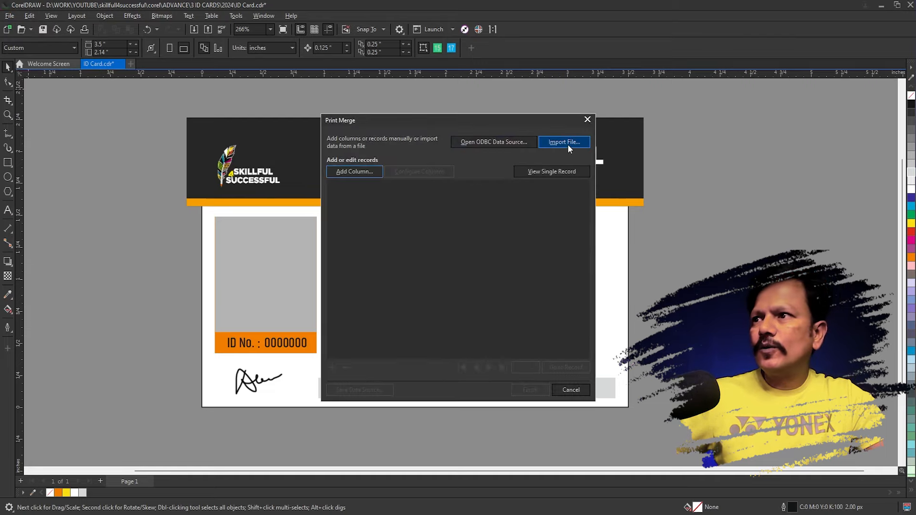
pyautogui.click(567, 143)
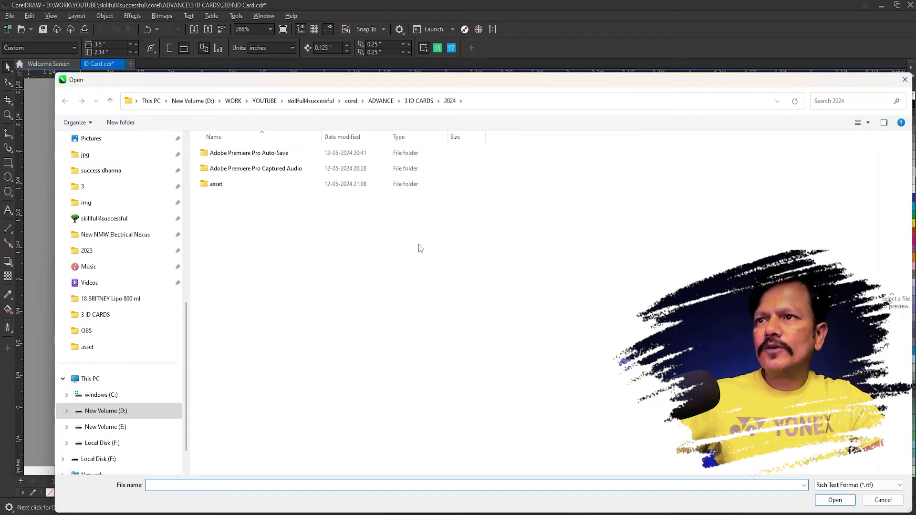
# Switch to File Explorer, open the asset folder inside 3 ID CARDS\2024, and copy its folder path.
pyautogui.hotkey('alt', 'Tab')
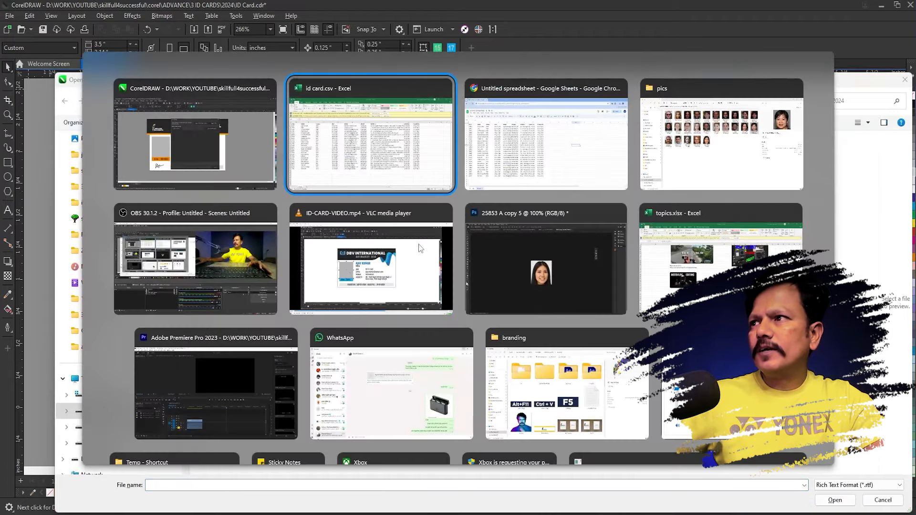
pyautogui.hotkey('alt', 'Tab')
pyautogui.hotkey('alt', 'Tab')
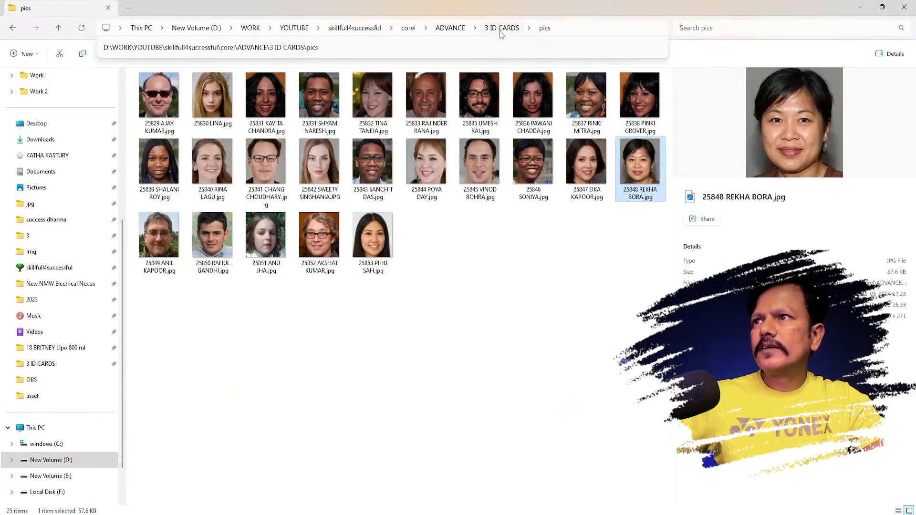
pyautogui.click(501, 29)
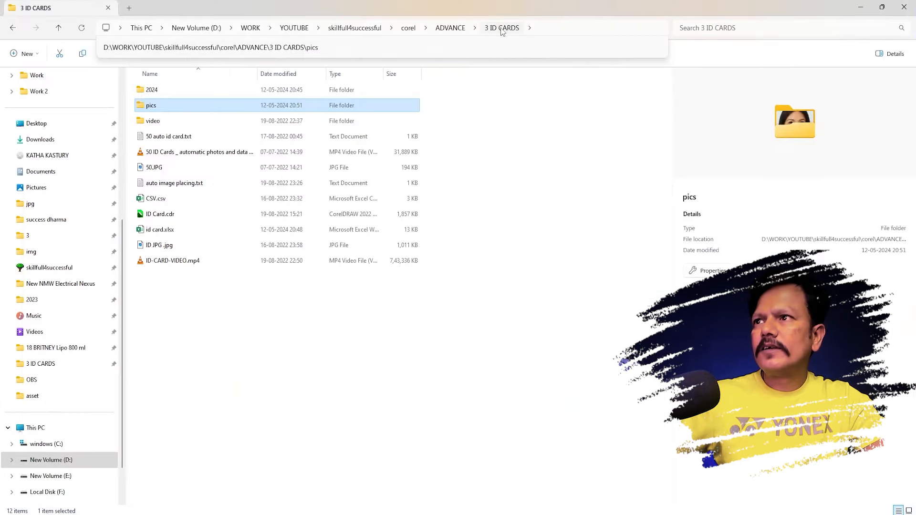
pyautogui.doubleClick(164, 90)
pyautogui.doubleClick(171, 119)
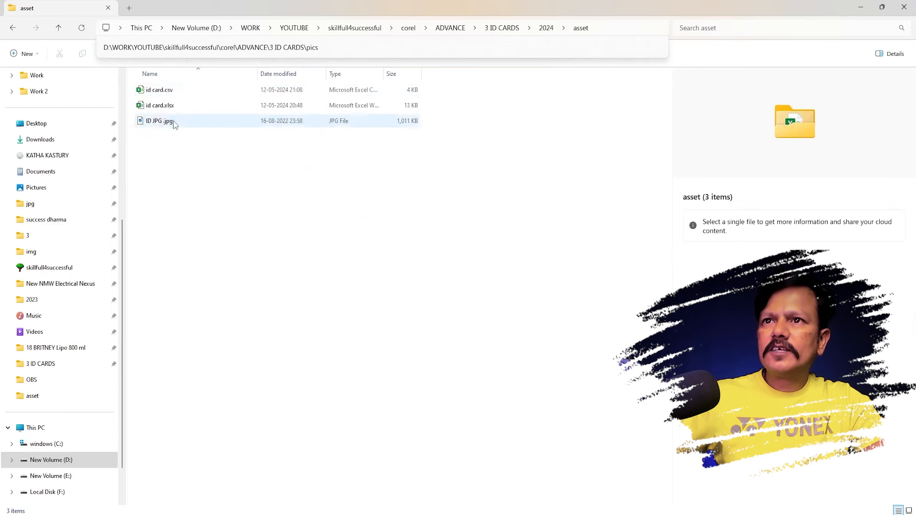
pyautogui.click(607, 28)
pyautogui.hotkey('ctrl', 'c')
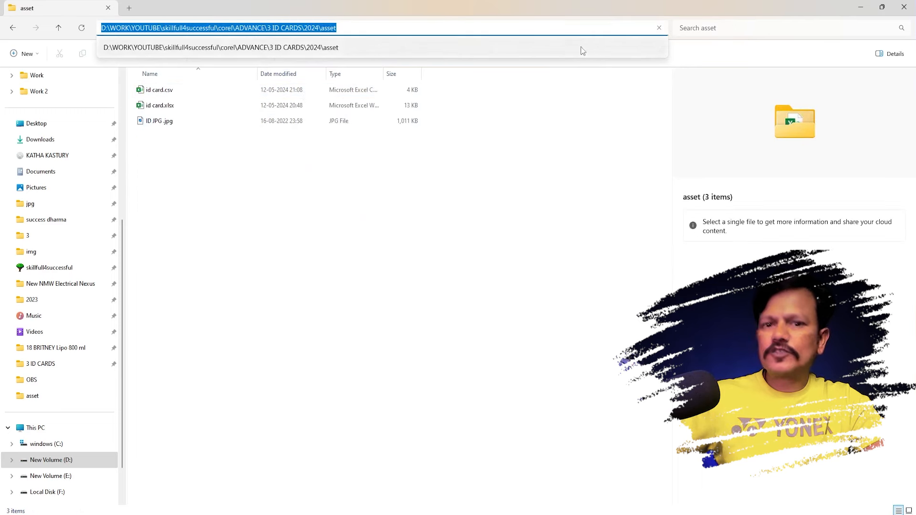
# Back in CorelDRAW, import id card.csv from the pasted asset path using the Comma separated Files (*.csv) type and finish the merge setup.
pyautogui.hotkey('alt', 'Tab')
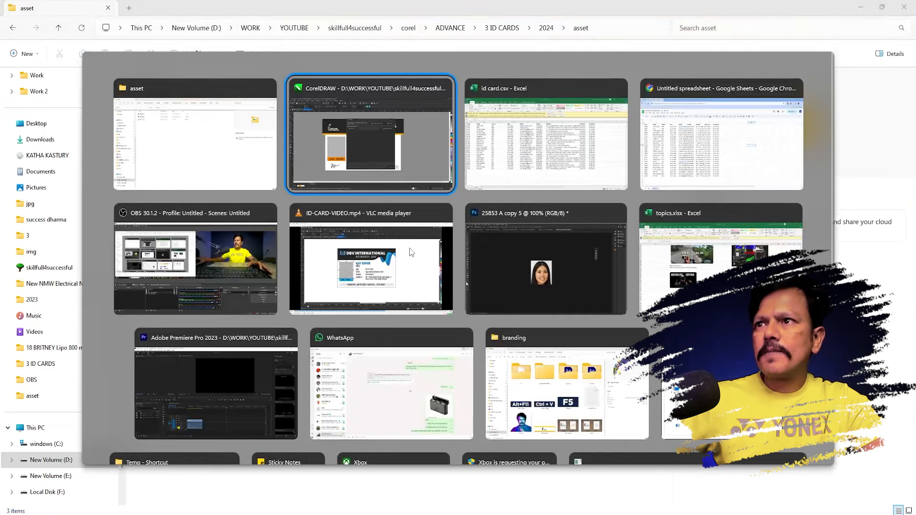
pyautogui.hotkey('ctrl', 'v')
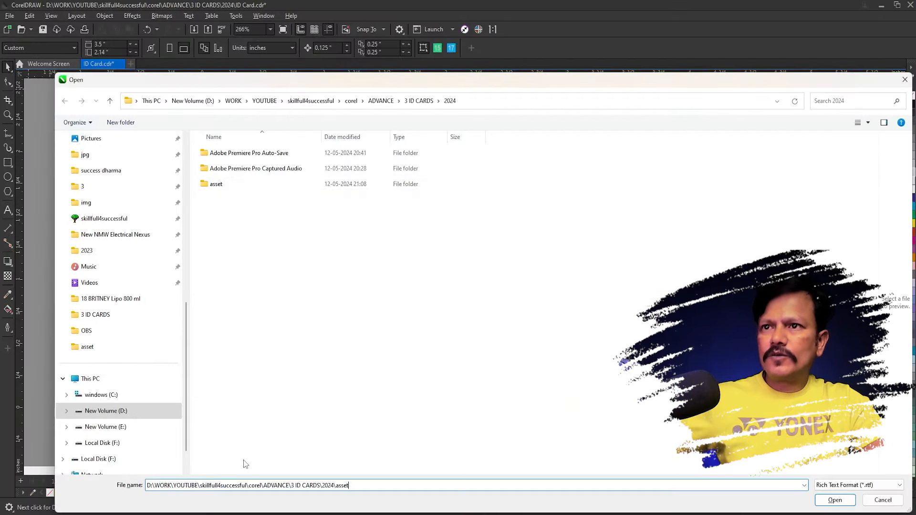
pyautogui.press('Return')
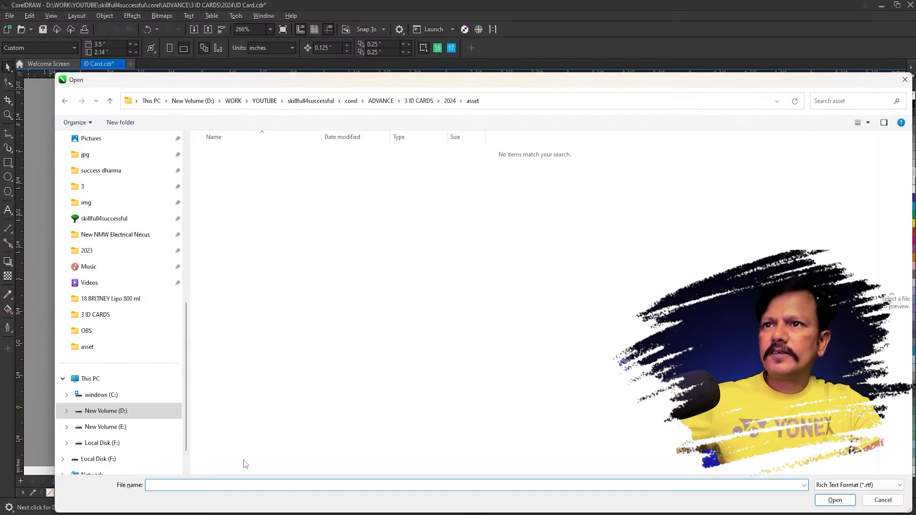
pyautogui.click(836, 486)
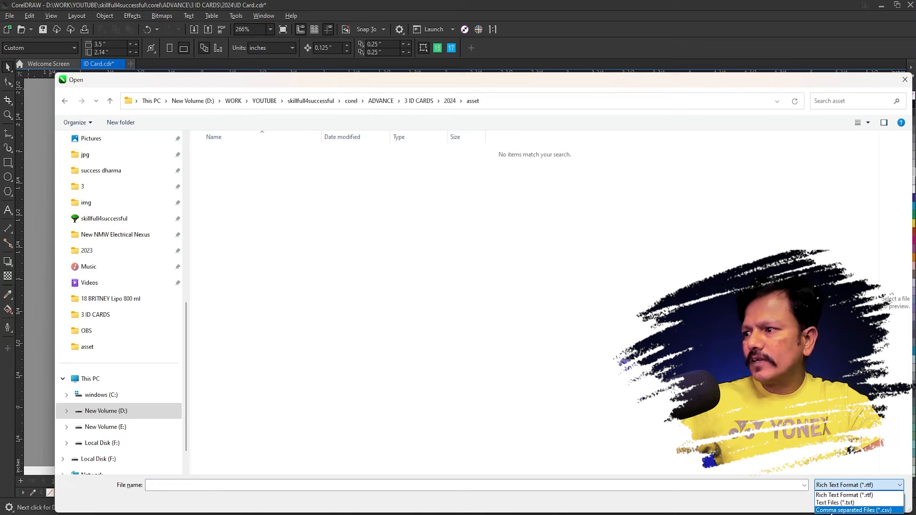
pyautogui.click(890, 511)
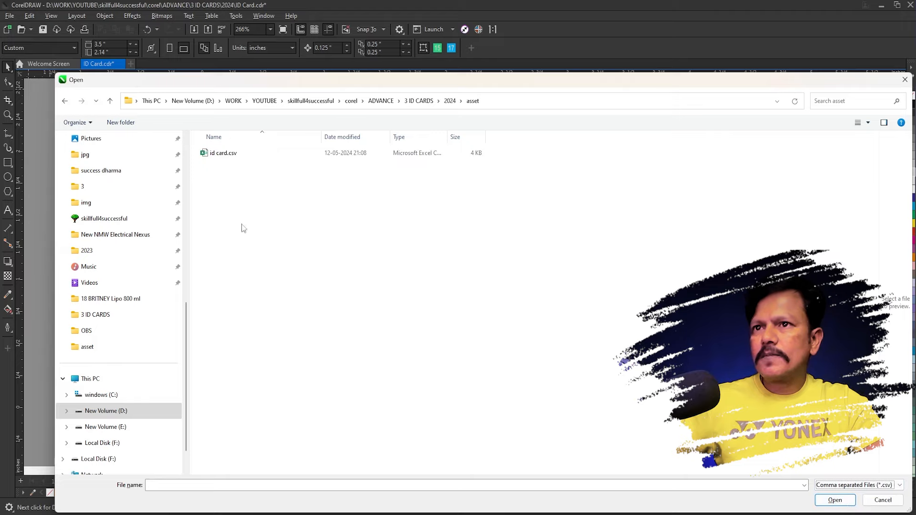
pyautogui.click(225, 153)
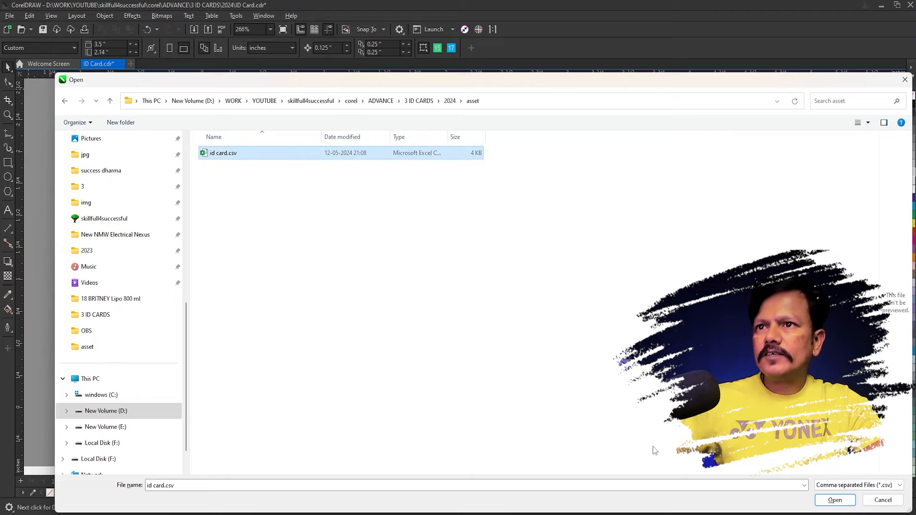
pyautogui.click(834, 501)
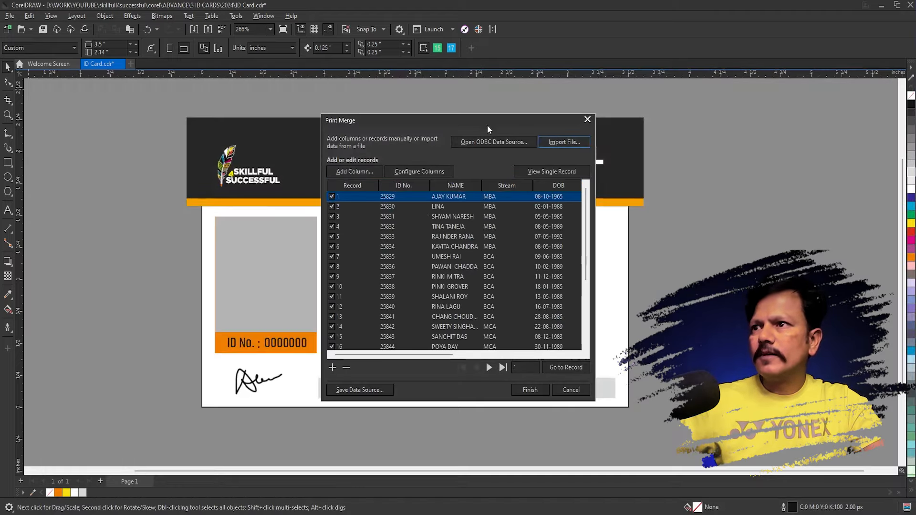
pyautogui.moveTo(480, 118); pyautogui.dragTo(710, 100)
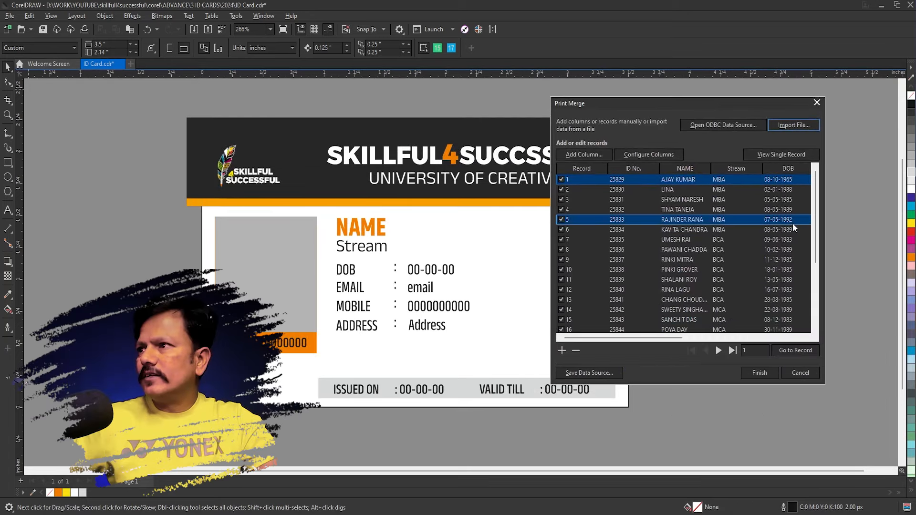
pyautogui.click(761, 373)
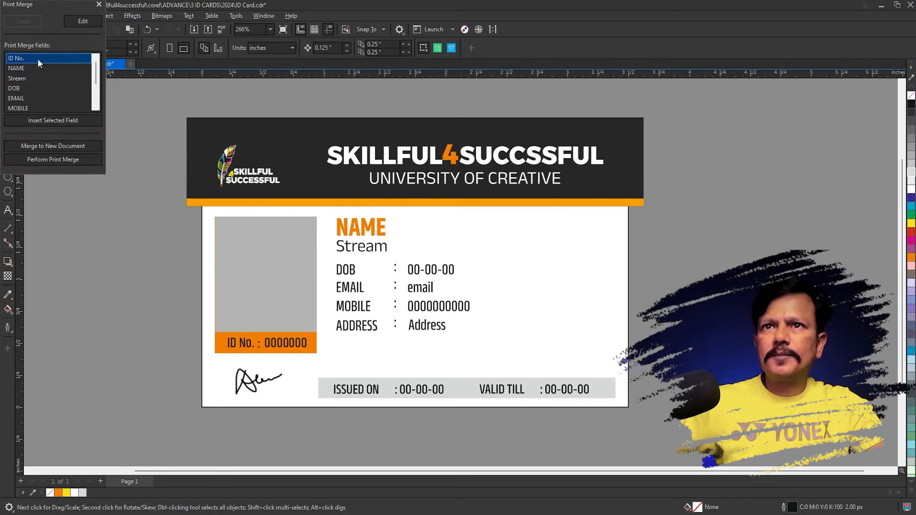
# Replace the ID number placeholder on the orange bar with the ID No. merge field.
pyautogui.click(277, 344)
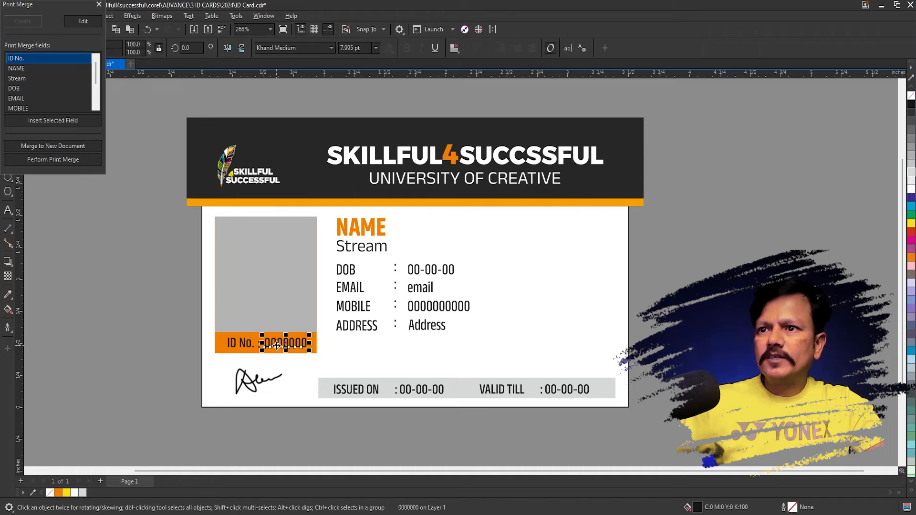
pyautogui.doubleClick(277, 346)
pyautogui.hotkey('ctrl', 'a')
pyautogui.click(22, 58)
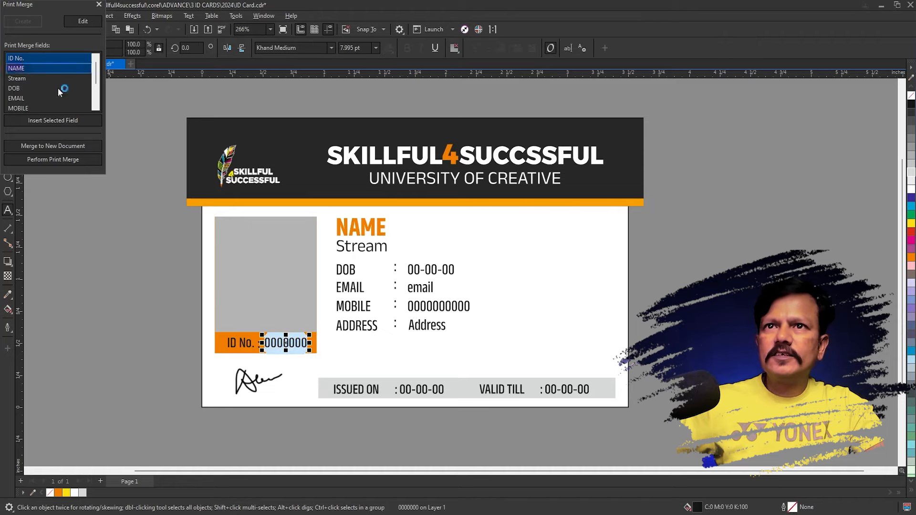
pyautogui.click(50, 120)
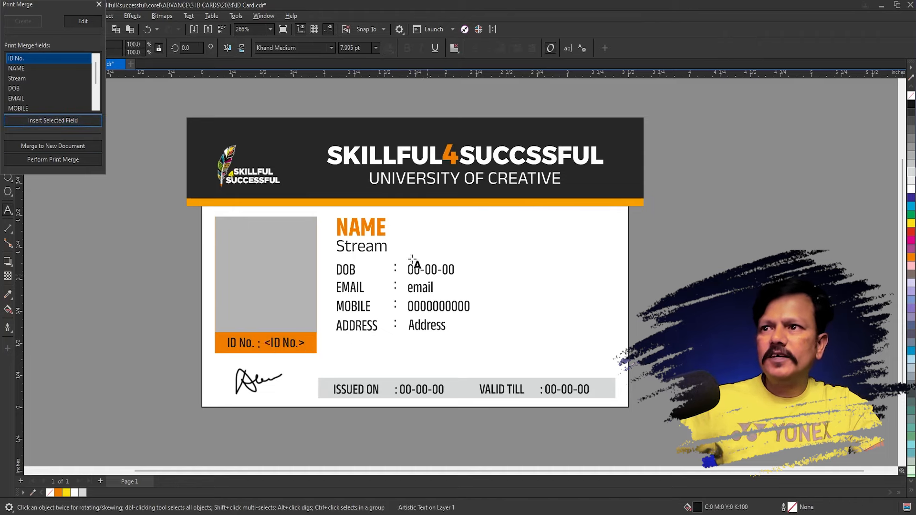
# Replace the NAME and Stream placeholder texts with the NAME and Stream merge fields.
pyautogui.doubleClick(346, 225)
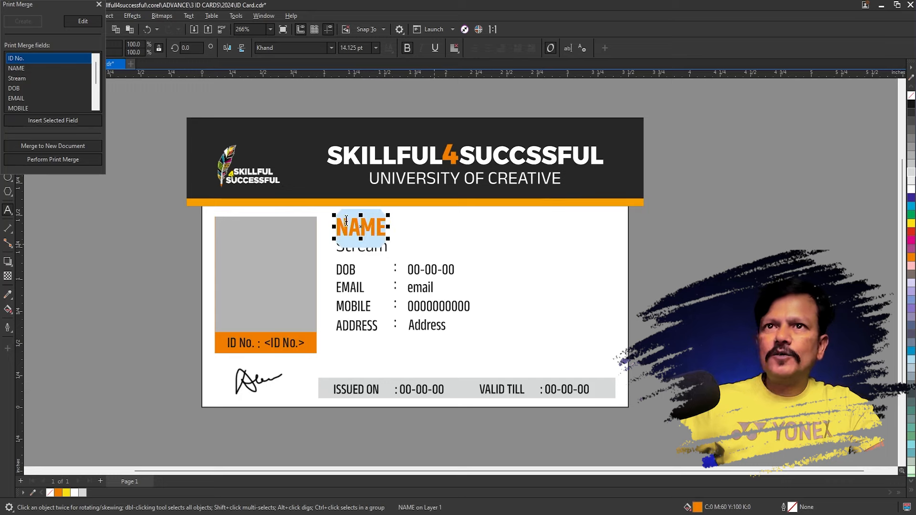
pyautogui.click(21, 69)
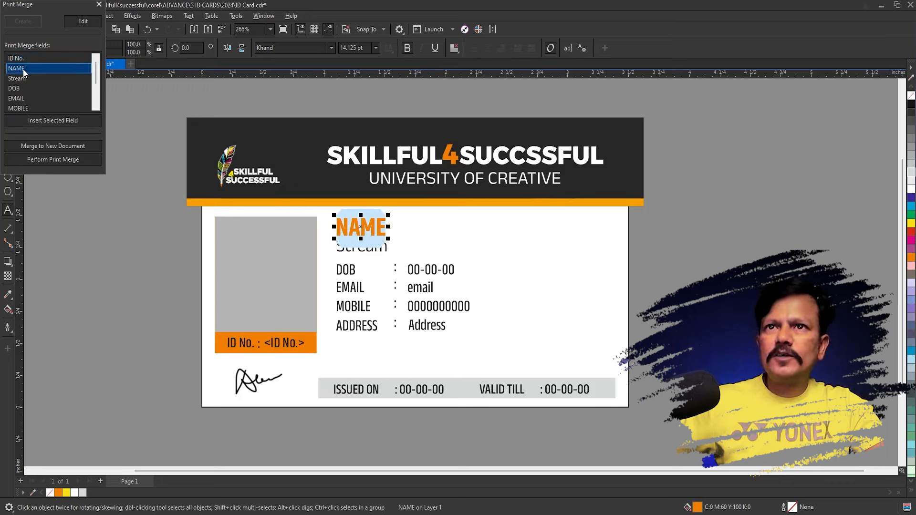
pyautogui.click(88, 120)
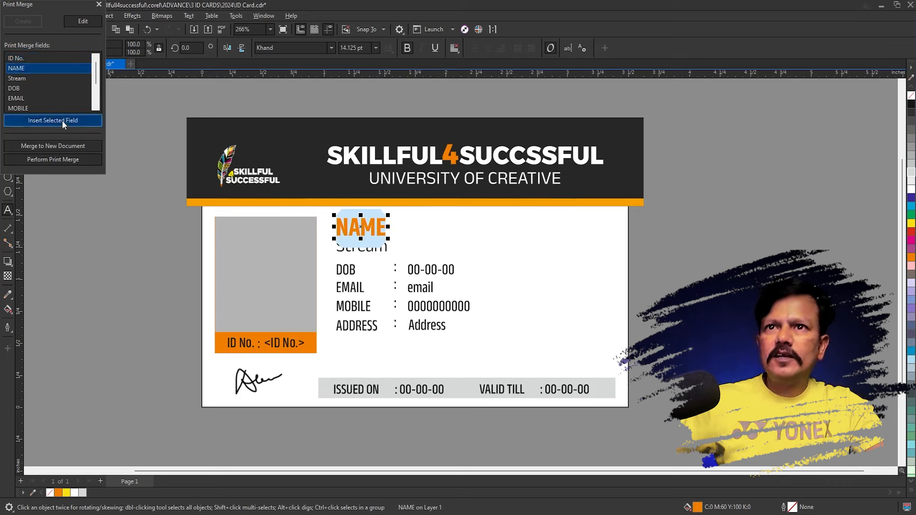
pyautogui.doubleClick(358, 246)
pyautogui.click(19, 80)
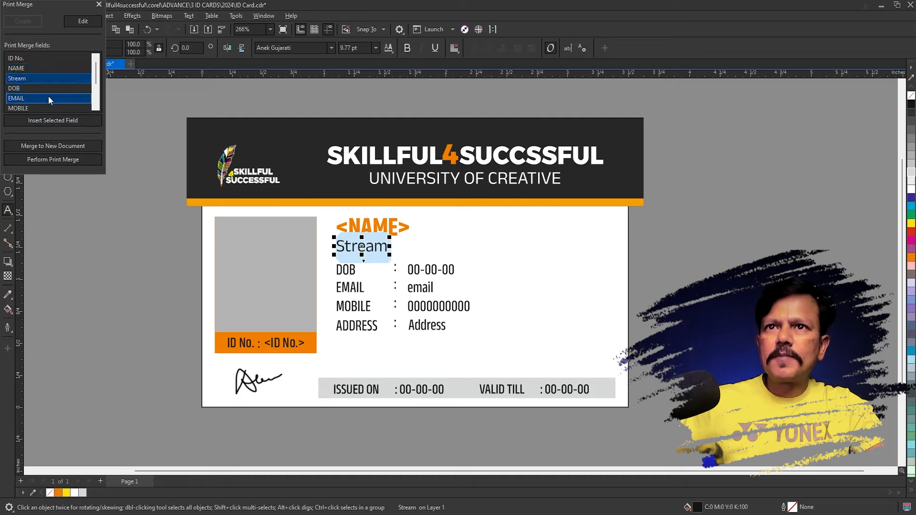
pyautogui.click(64, 120)
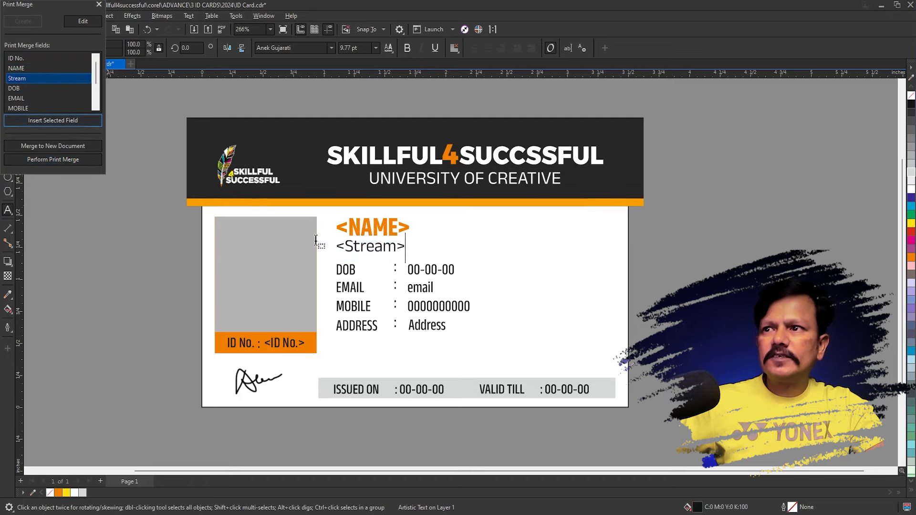
# Replace the date of birth and email placeholders with the DOB and EMAIL merge fields.
pyautogui.doubleClick(443, 270)
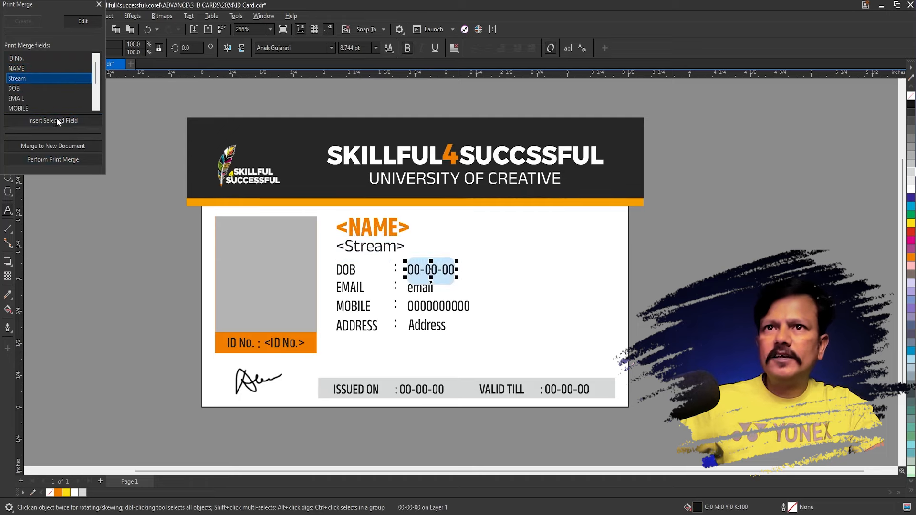
pyautogui.click(23, 89)
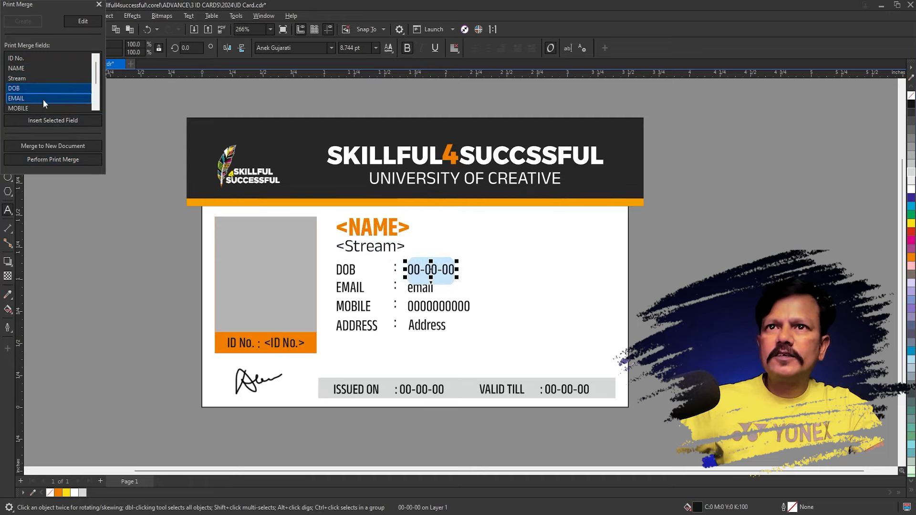
pyautogui.click(68, 121)
pyautogui.doubleClick(432, 292)
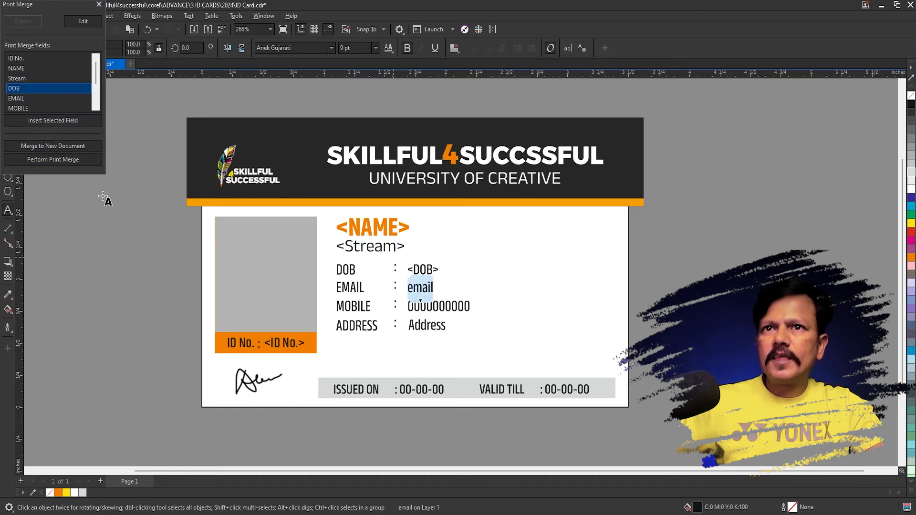
pyautogui.click(36, 98)
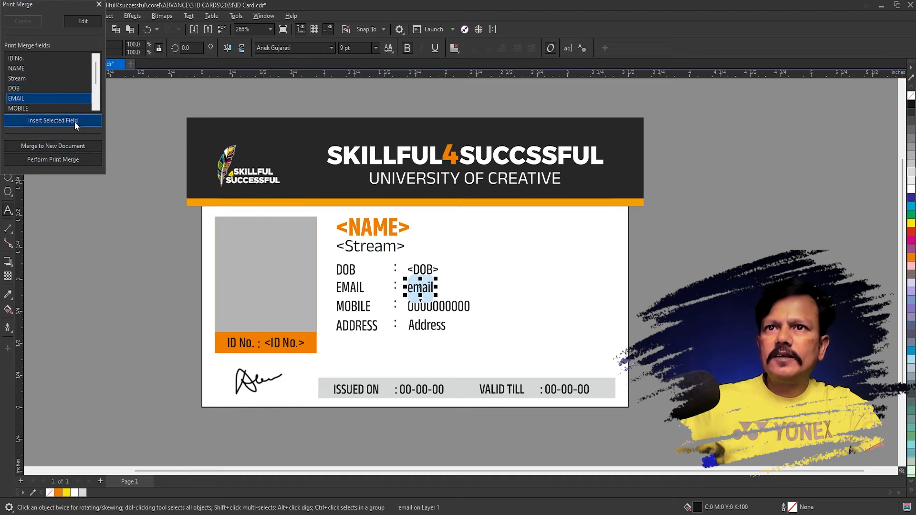
pyautogui.click(75, 121)
# Replace the mobile number and address placeholders with the MOBILE and ADDRESS merge fields.
pyautogui.doubleClick(440, 307)
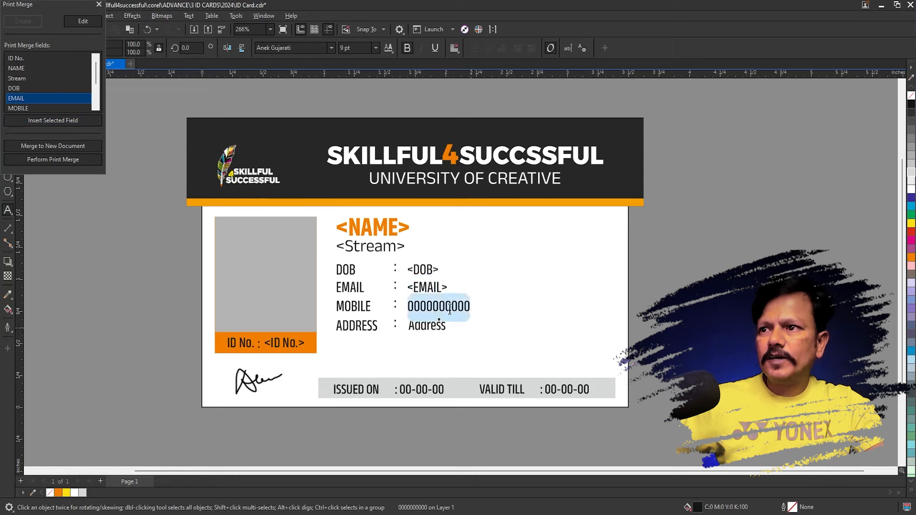
pyautogui.click(27, 108)
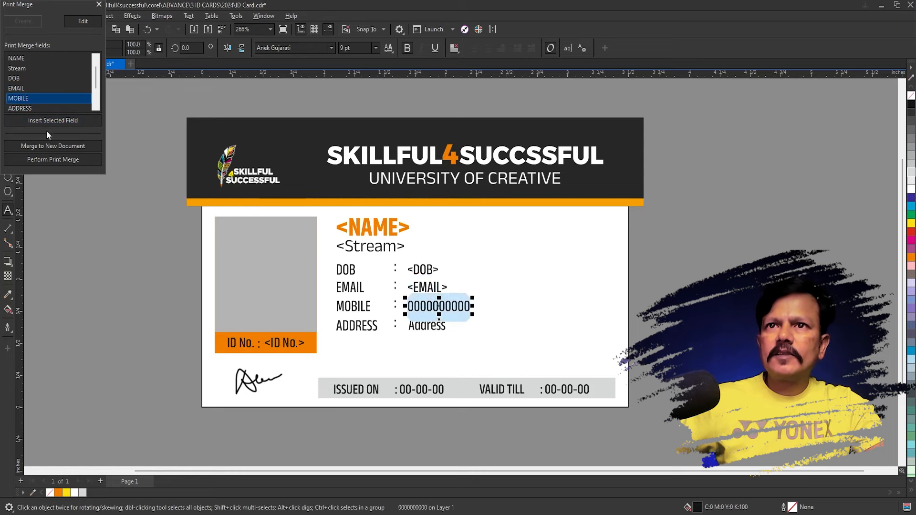
pyautogui.click(413, 329)
pyautogui.doubleClick(427, 325)
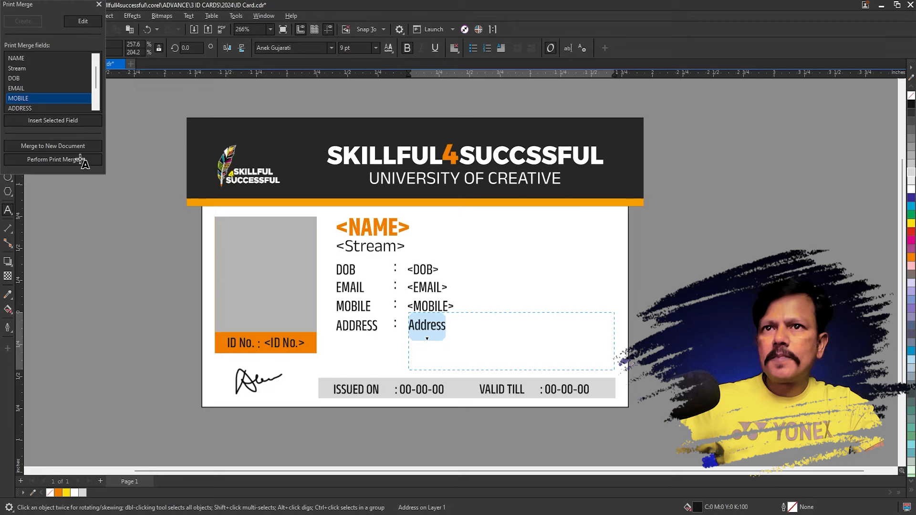
pyautogui.click(31, 109)
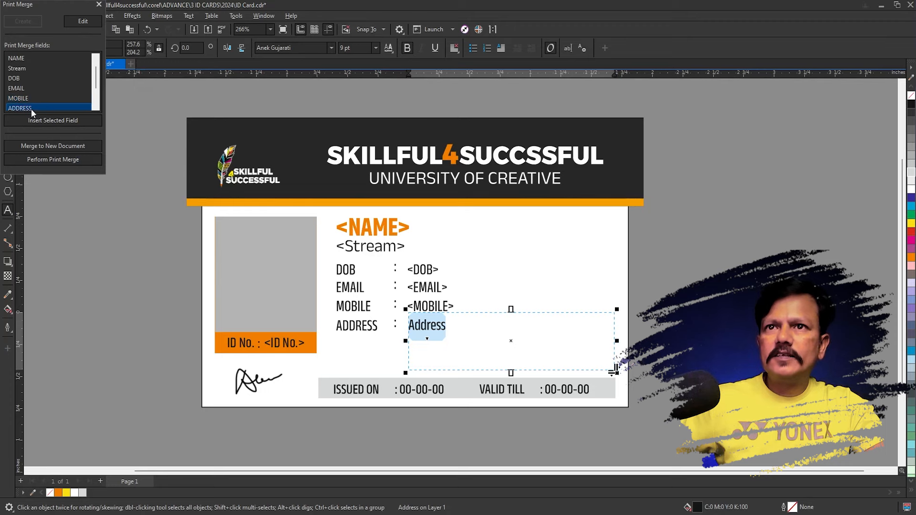
pyautogui.click(67, 120)
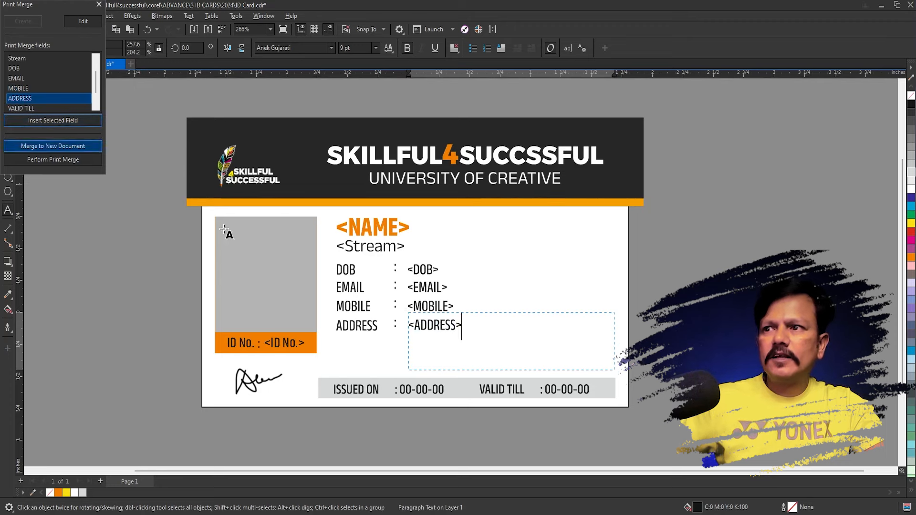
# Replace the date placeholders on the grey bar with the VALID TILL and ISSUED ON merge fields, keeping their colons.
pyautogui.click(437, 396)
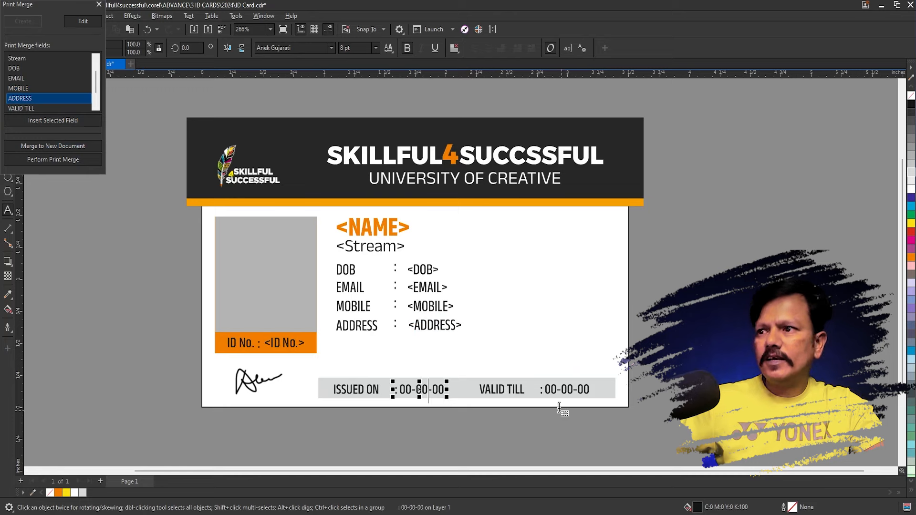
pyautogui.click(571, 391)
pyautogui.click(572, 392)
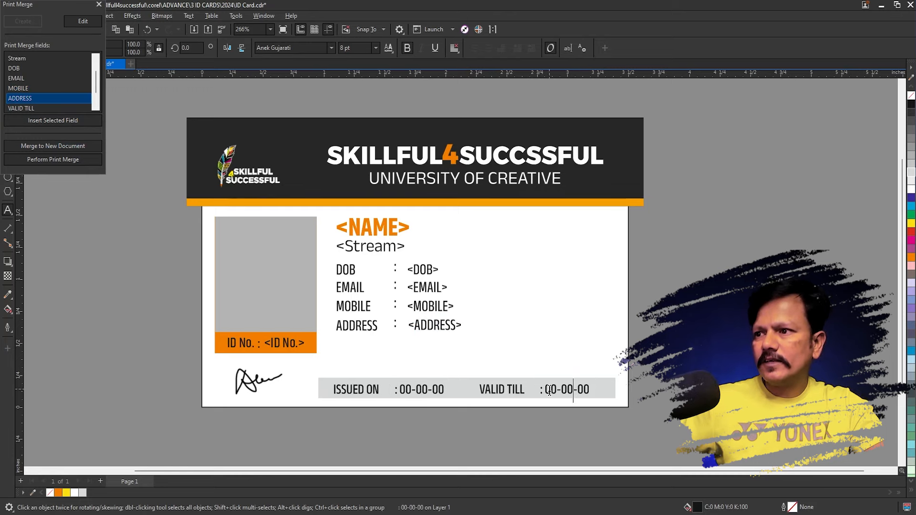
pyautogui.moveTo(547, 390); pyautogui.dragTo(646, 395)
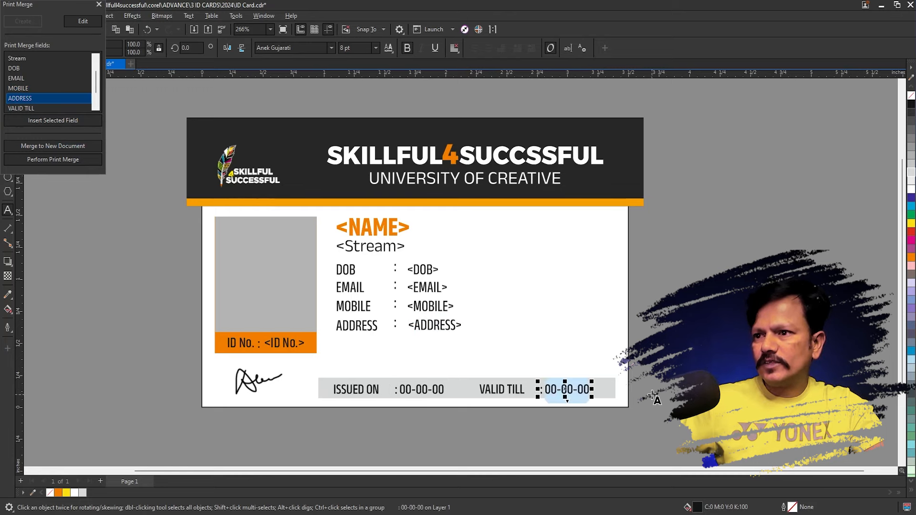
pyautogui.click(13, 108)
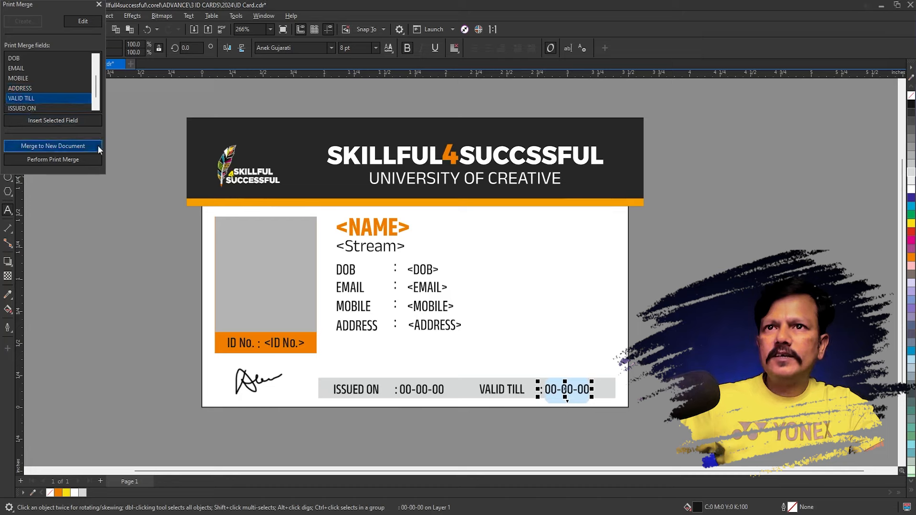
pyautogui.click(73, 120)
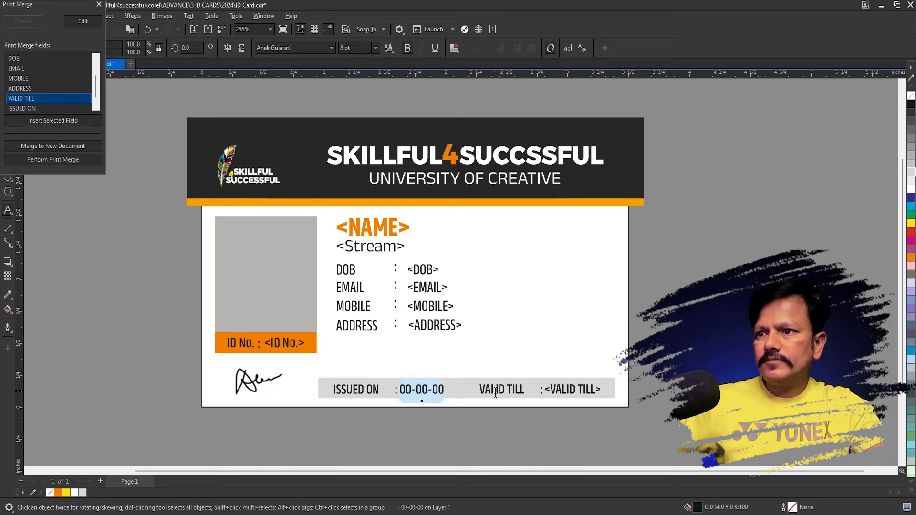
pyautogui.click(22, 108)
pyautogui.click(24, 108)
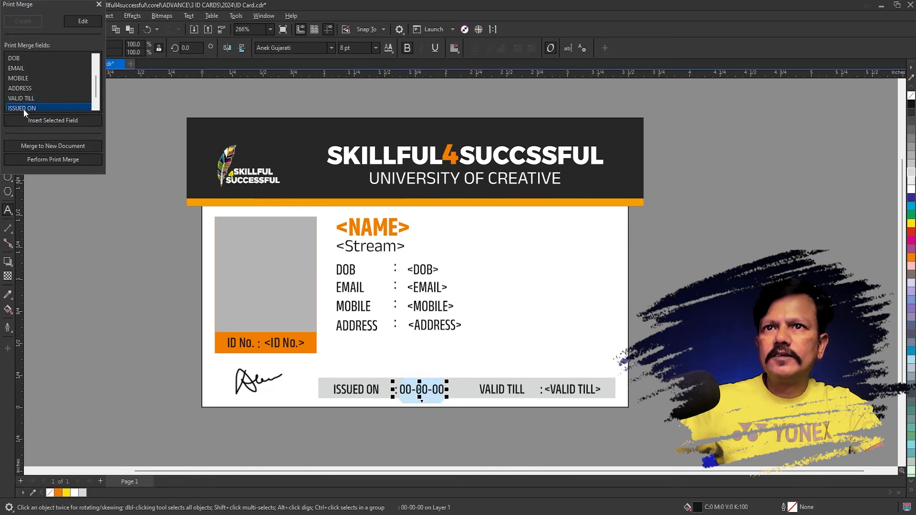
pyautogui.click(67, 121)
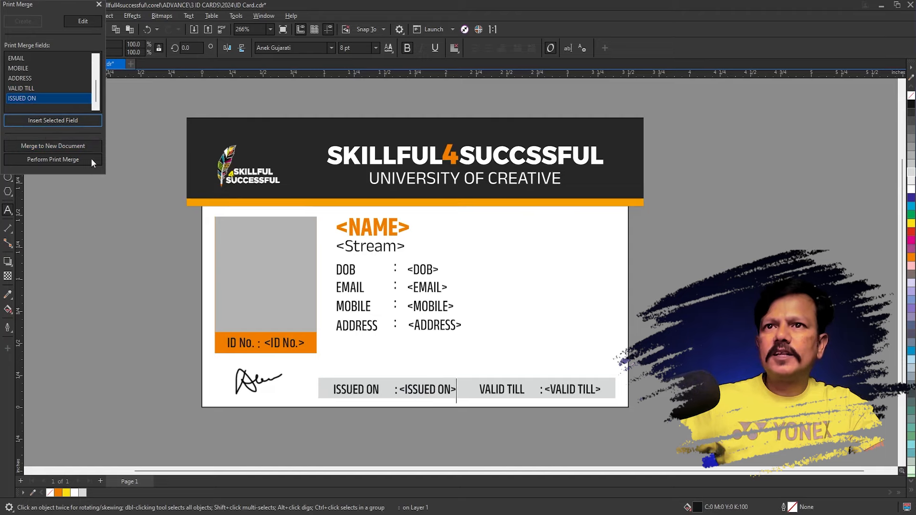
# Merge the records to a new document and page through the first cards, stopping at page 3.
pyautogui.click(62, 149)
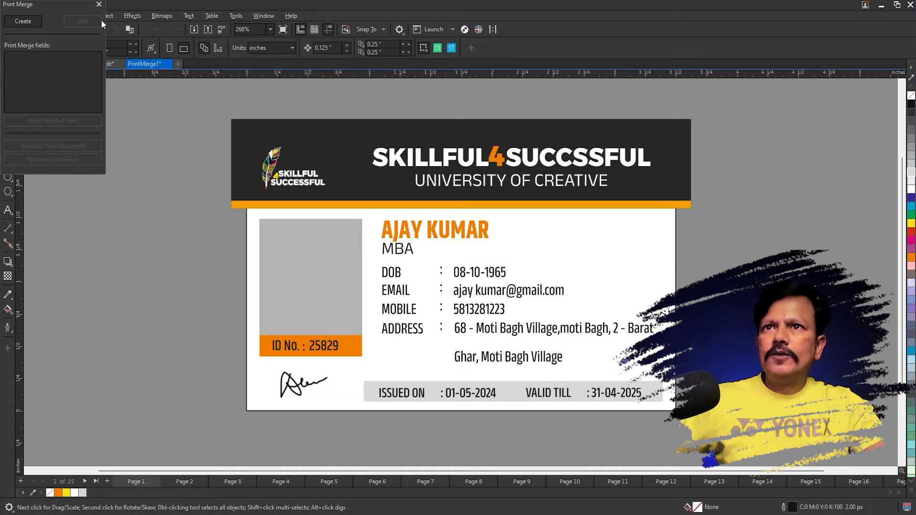
pyautogui.click(100, 4)
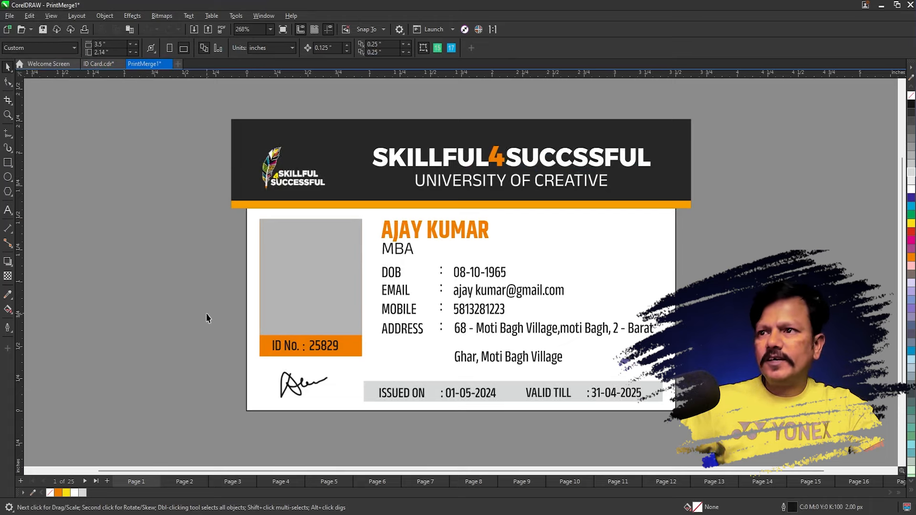
pyautogui.press('pagedown')
pyautogui.press('pagedown')
pyautogui.press('pagedown')
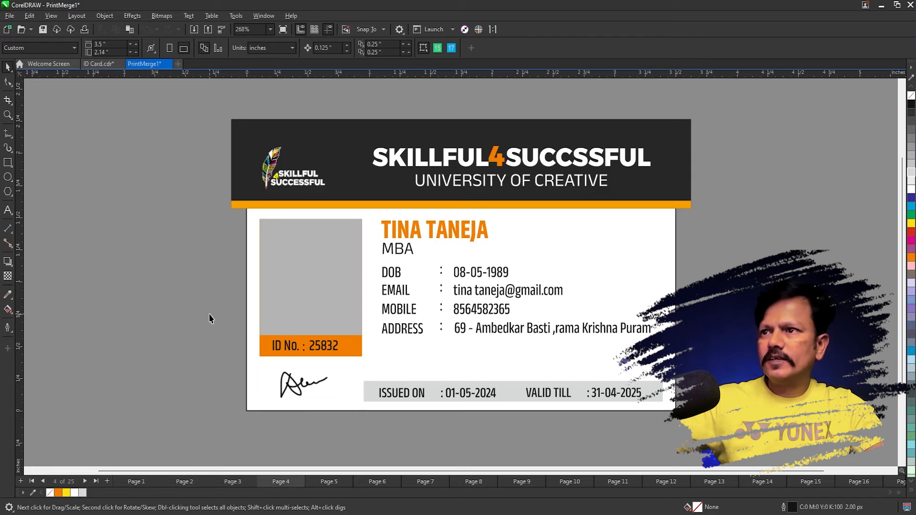
pyautogui.press('pageup')
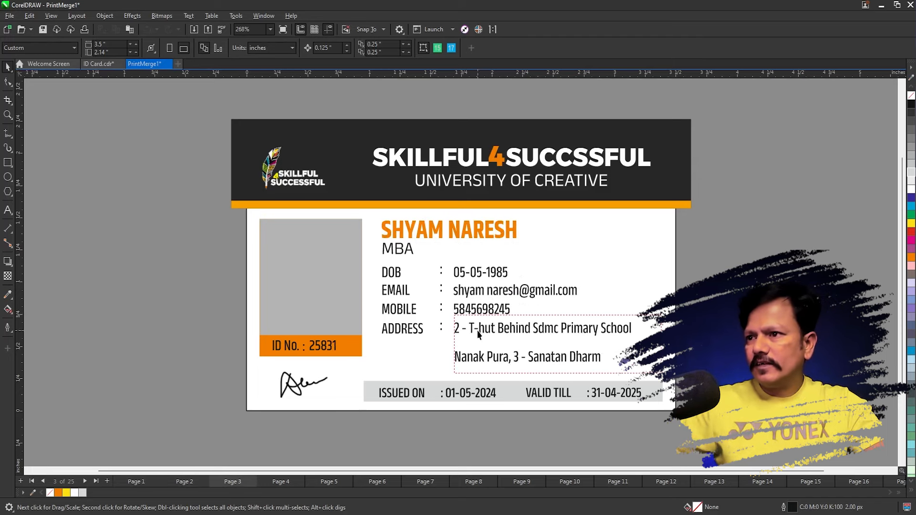
# Tighten the line spacing of the address on page 3 and resize its text frame to about 0.5 in tall.
pyautogui.click(532, 367)
pyautogui.moveTo(555, 380); pyautogui.dragTo(557, 416)
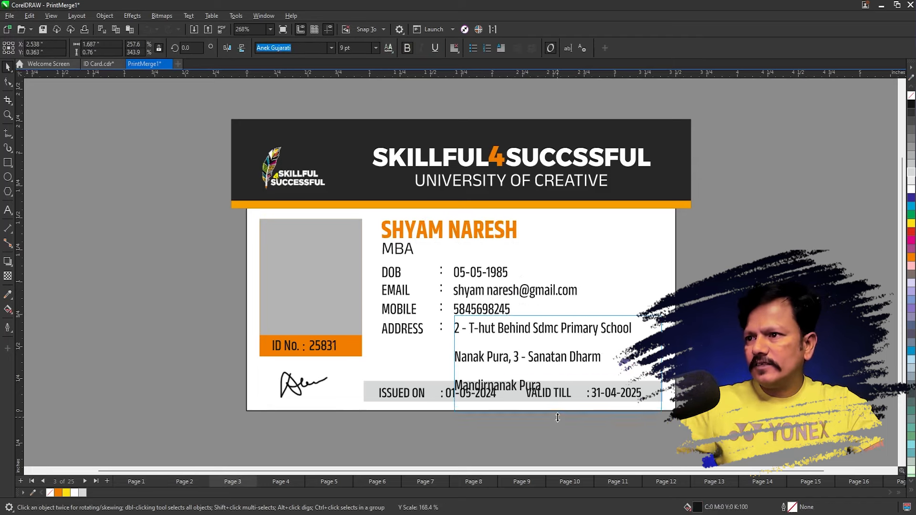
pyautogui.press('F10')
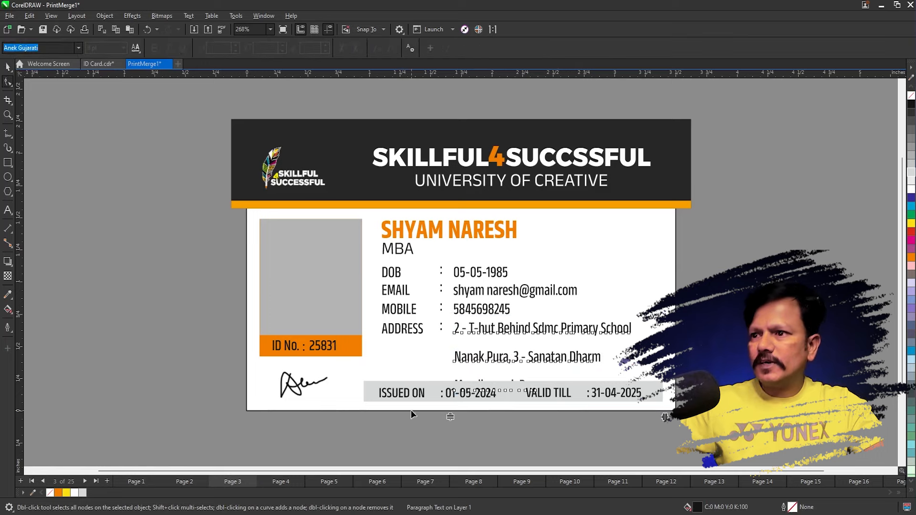
pyautogui.moveTo(451, 413); pyautogui.dragTo(454, 368)
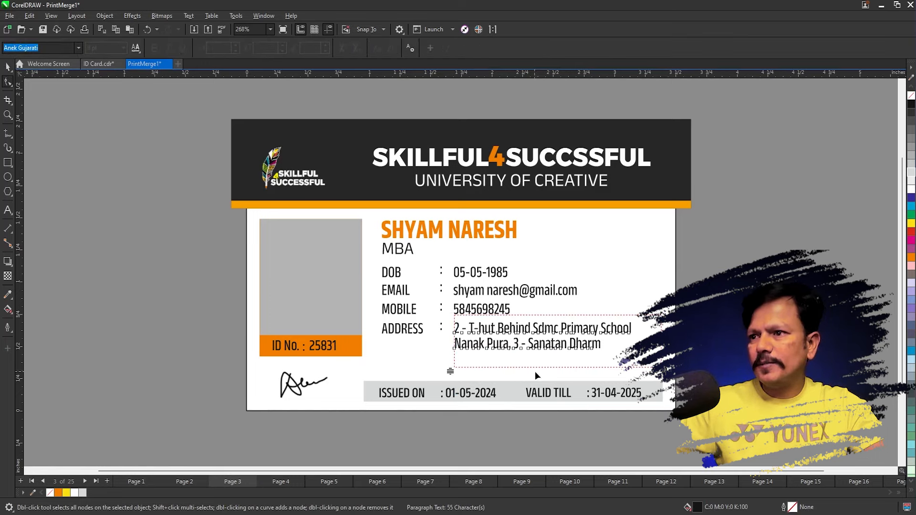
pyautogui.press('space')
pyautogui.moveTo(560, 376); pyautogui.dragTo(559, 388)
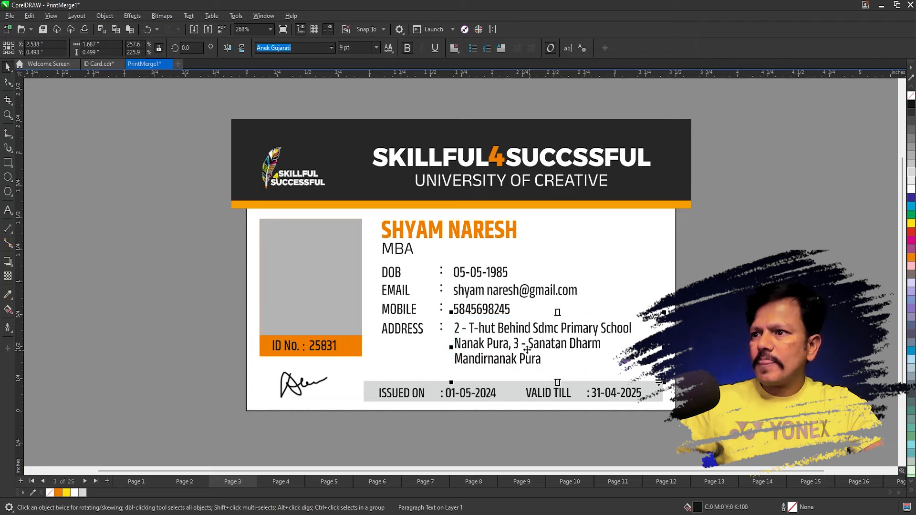
# Place a copy of the tightened address beside the page and copy its Fill and Text Properties to the address on page 5.
pyautogui.moveTo(499, 347); pyautogui.dragTo(755, 347)
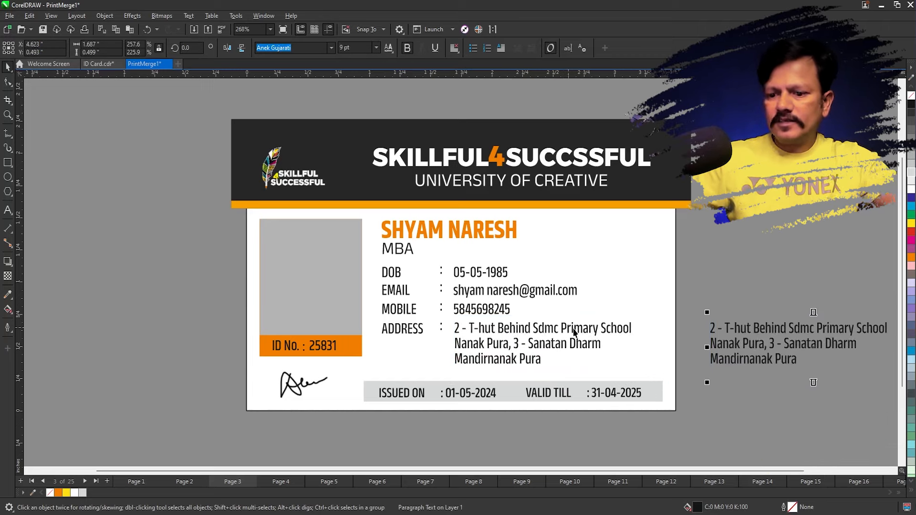
pyautogui.press('pagedown')
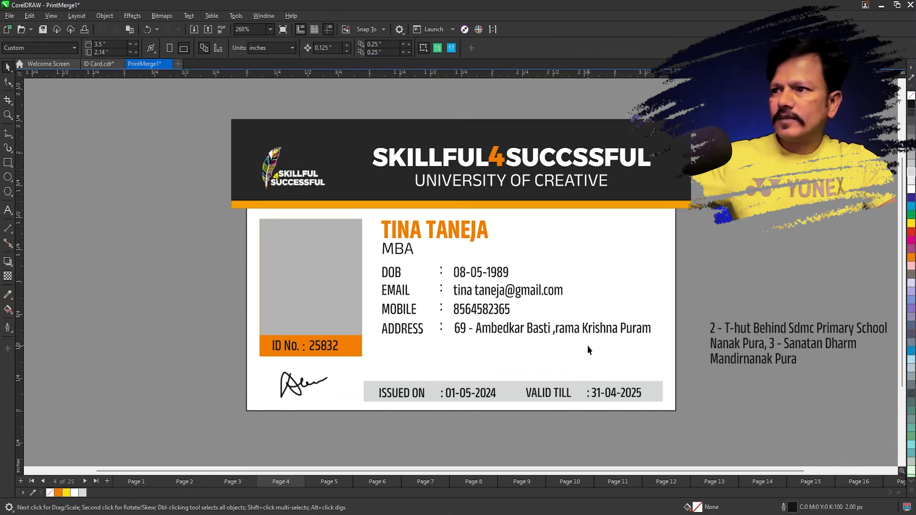
pyautogui.click(588, 332)
pyautogui.press('pagedown')
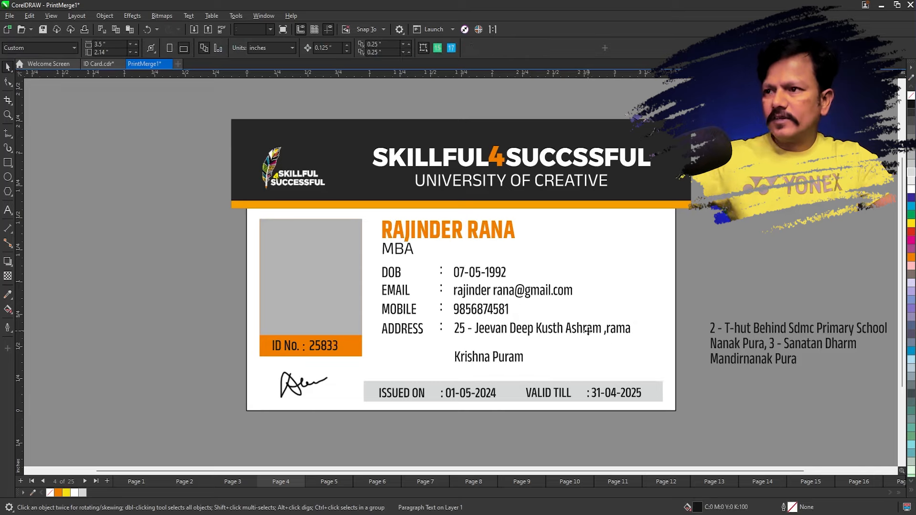
pyautogui.click(589, 333)
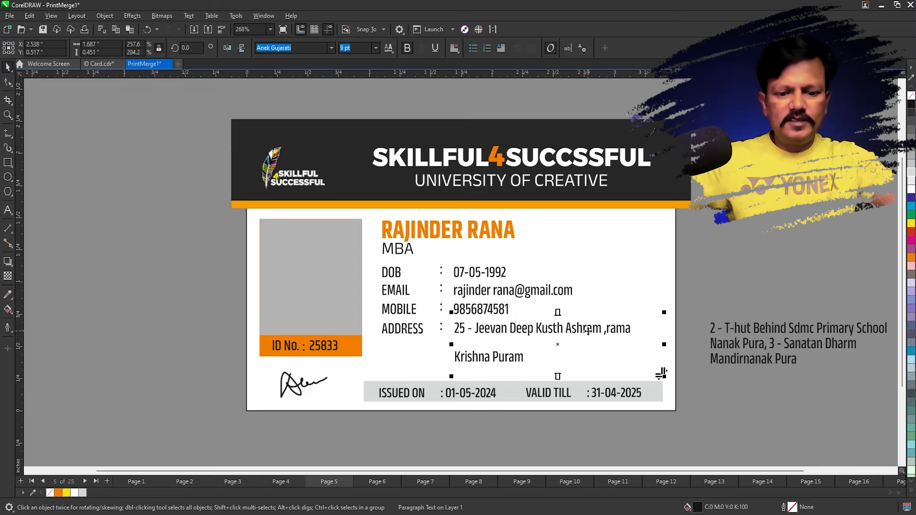
pyautogui.hotkey('alt', 'e')
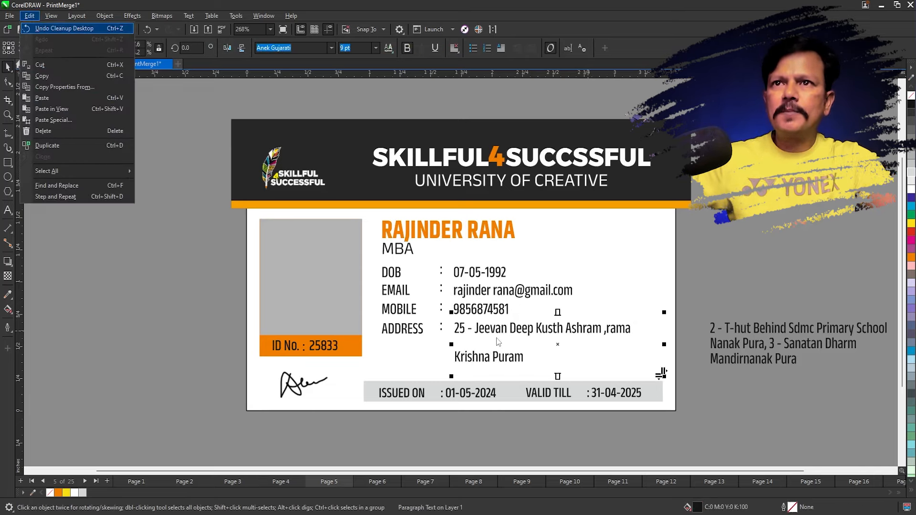
pyautogui.click(88, 88)
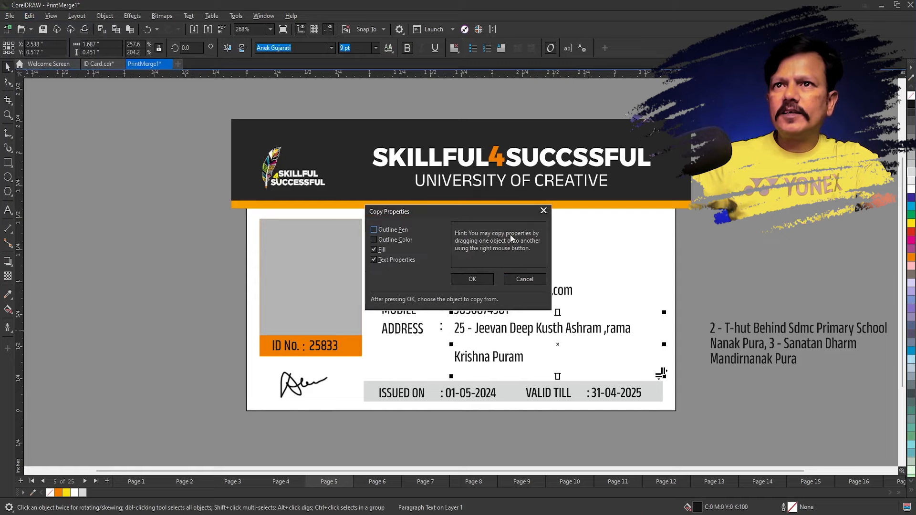
pyautogui.click(468, 279)
pyautogui.click(781, 339)
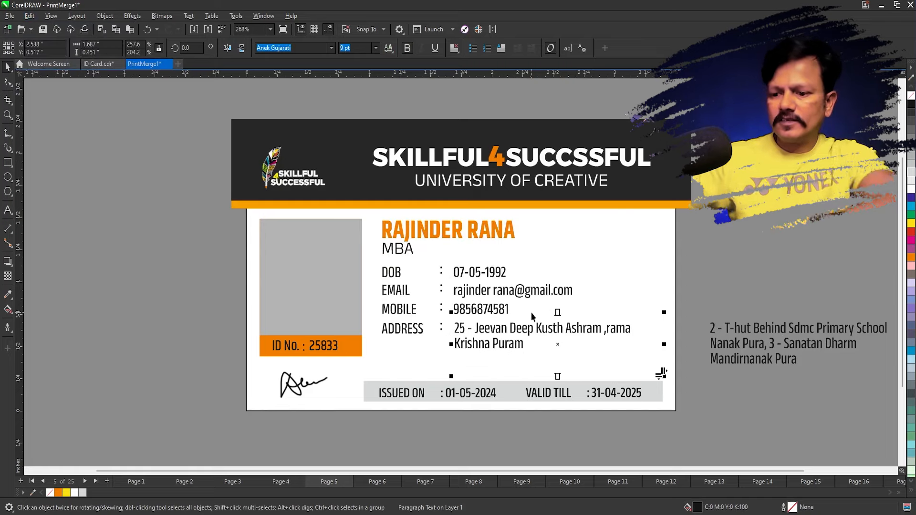
# Copy the Fill and Text Properties of the sample address beside the page to the address on page 6.
pyautogui.press('pagedown')
pyautogui.hotkey('alt', 'e')
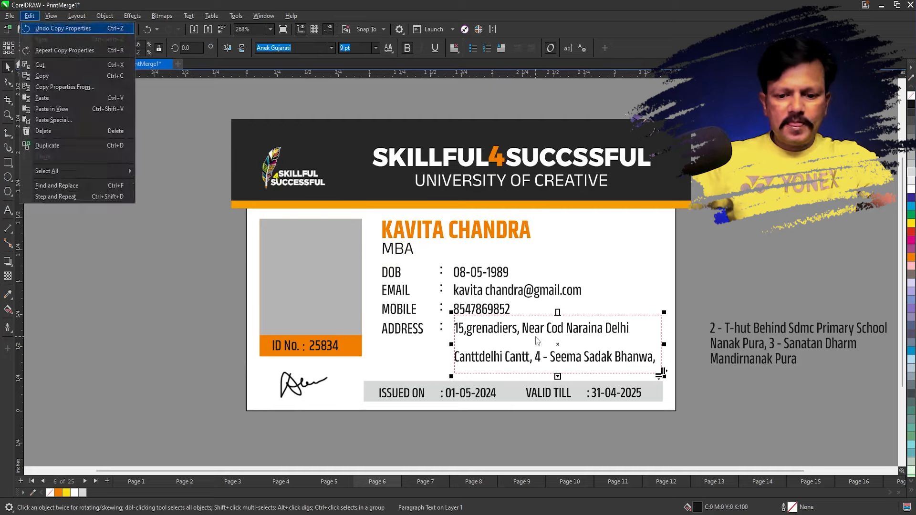
pyautogui.press('m')
pyautogui.click(469, 280)
pyautogui.click(793, 349)
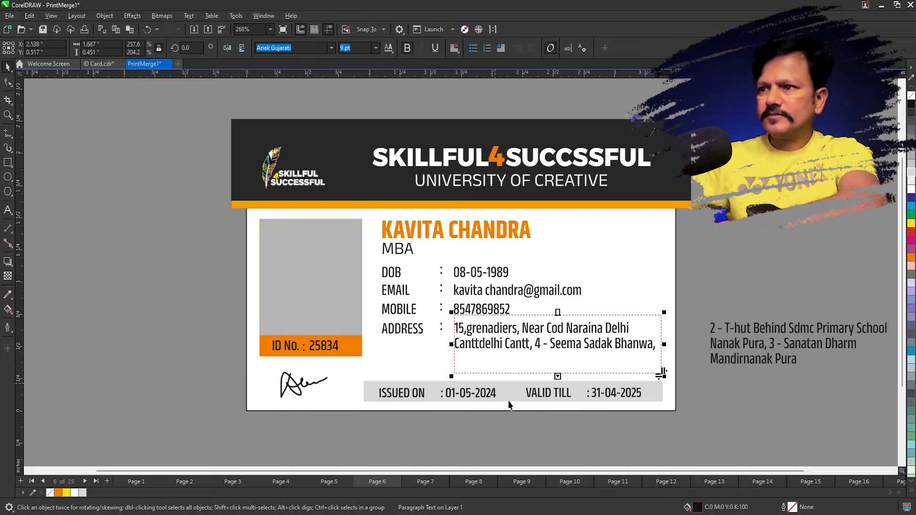
# Apply the sample address's Fill and Text Properties to the two-line address on page 9.
pyautogui.press('pagedown')
pyautogui.press('pagedown')
pyautogui.press('pagedown')
pyautogui.hotkey('alt', 'e')
pyautogui.press('m')
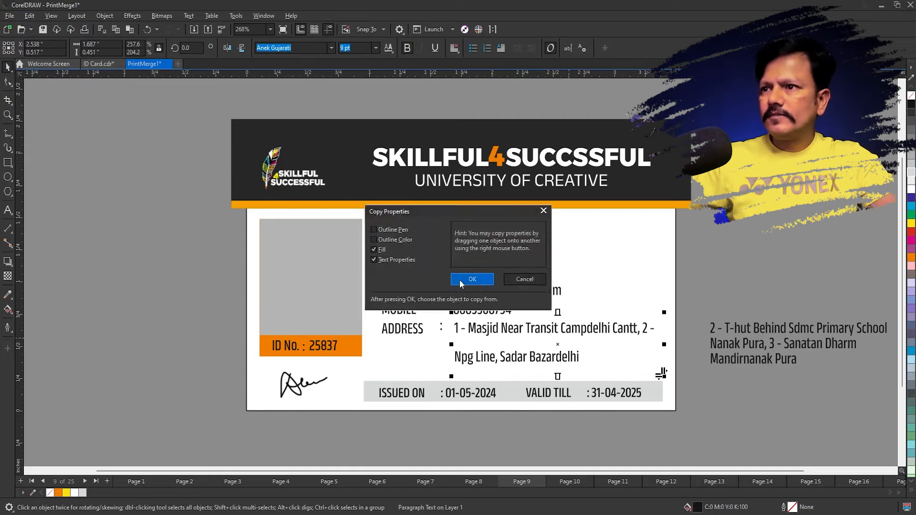
pyautogui.click(460, 280)
pyautogui.click(793, 349)
# Continue copying the sample's text properties to the widely spaced addresses after page 9, up to and including page 12.
pyautogui.press('pagedown')
pyautogui.click(582, 339)
pyautogui.hotkey('ctrl', 'shift', 'a')
pyautogui.click(470, 279)
pyautogui.click(793, 350)
pyautogui.press('pagedown')
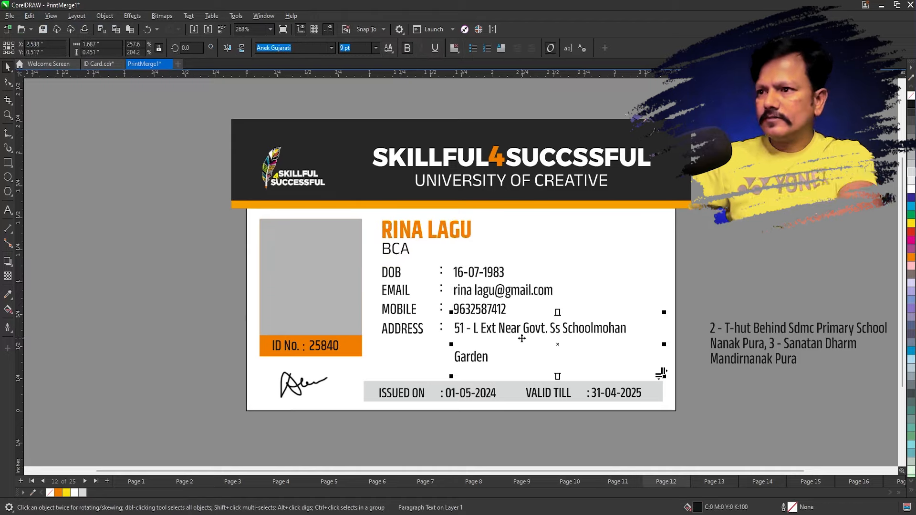
pyautogui.hotkey('ctrl', 'shift', 'a')
pyautogui.click(474, 280)
pyautogui.click(793, 350)
# Copy the sample address's text properties to the addresses on pages 13 and 15, skipping the single-line one on page 14.
pyautogui.press('pagedown')
pyautogui.click(548, 334)
pyautogui.hotkey('ctrl', 'shift', 'a')
pyautogui.click(470, 279)
pyautogui.press('pagedown')
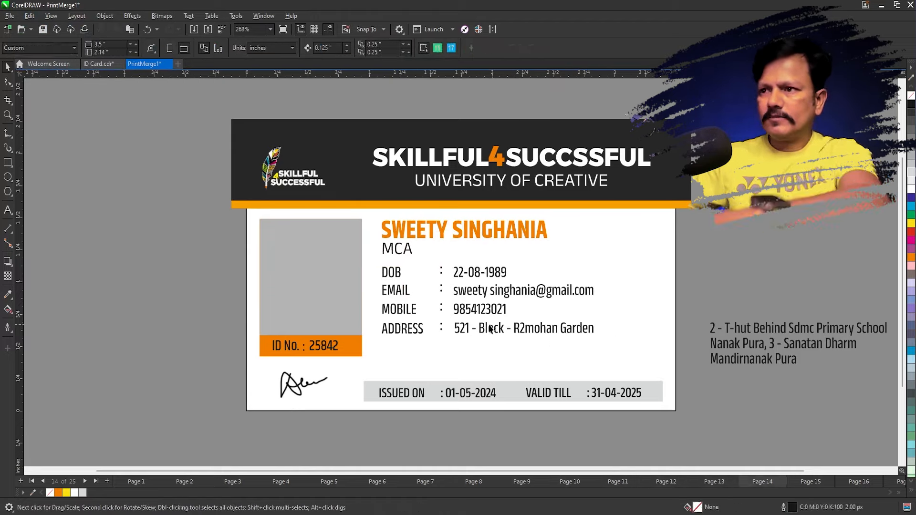
pyautogui.click(492, 330)
pyautogui.press('pagedown')
pyautogui.click(588, 337)
pyautogui.hotkey('ctrl', 'shift', 'a')
pyautogui.click(471, 279)
pyautogui.click(744, 351)
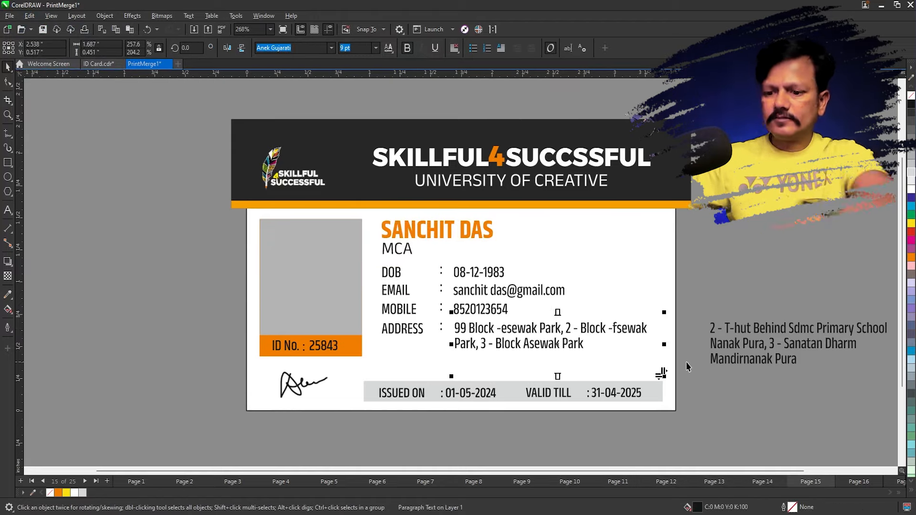
# Copy the sample address's text properties to the addresses on pages 16 and 17.
pyautogui.press('pagedown')
pyautogui.hotkey('ctrl', 'shift', 'a')
pyautogui.click(471, 279)
pyautogui.click(744, 350)
pyautogui.press('pagedown')
pyautogui.hotkey('ctrl', 'shift', 'a')
pyautogui.click(470, 279)
pyautogui.click(736, 339)
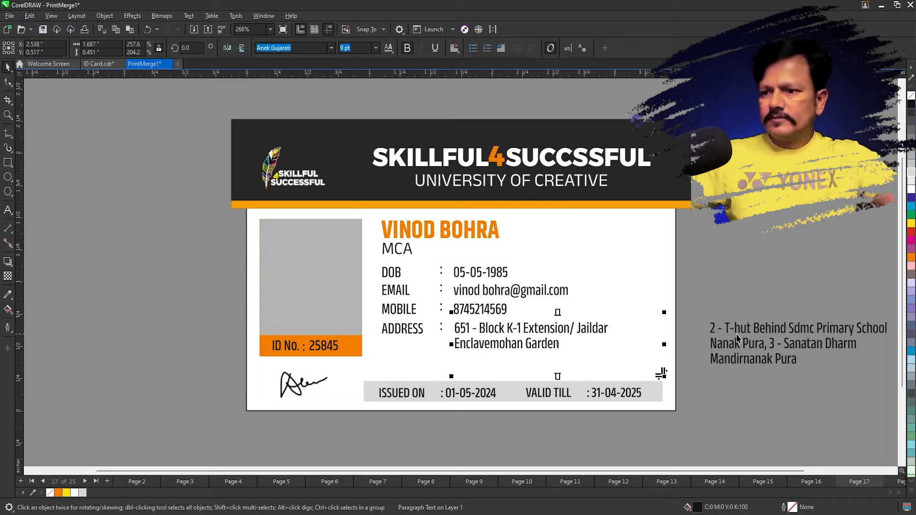
# Skip page 18 and copy the sample address's text properties to the address on page 19.
pyautogui.press('pagedown')
pyautogui.press('pagedown')
pyautogui.hotkey('ctrl', 'shift', 'a')
pyautogui.click(470, 279)
pyautogui.click(792, 345)
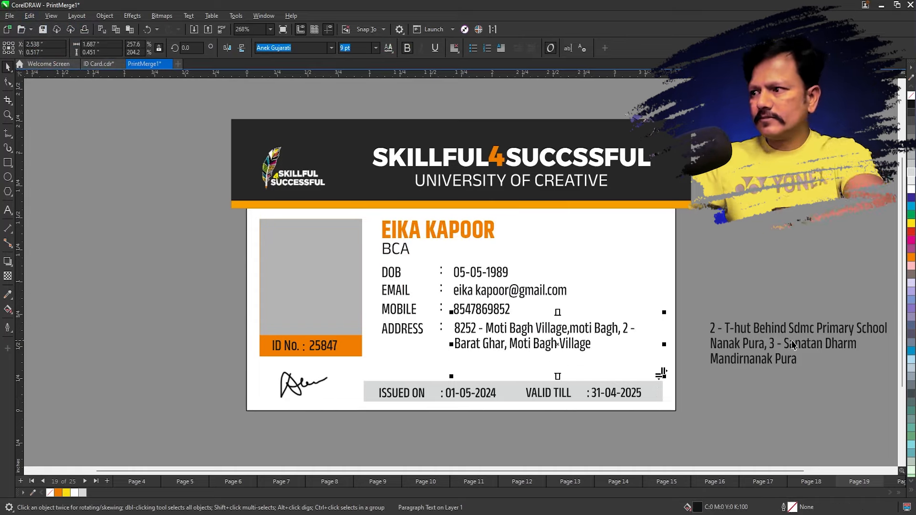
# Copy the sample address's text properties to the widely spaced addresses from page 20 to page 23, and continue to page 25.
pyautogui.press('pagedown')
pyautogui.click(644, 369)
pyautogui.hotkey('alt', 'e')
pyautogui.press('m')
pyautogui.click(470, 279)
pyautogui.press('pagedown')
pyautogui.press('pagedown')
pyautogui.press('pagedown')
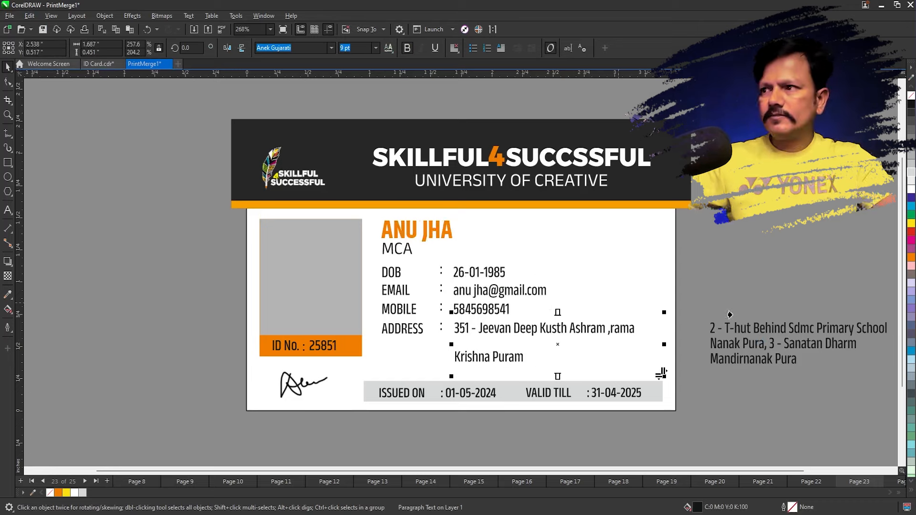
pyautogui.press('pagedown')
pyautogui.press('pagedown')
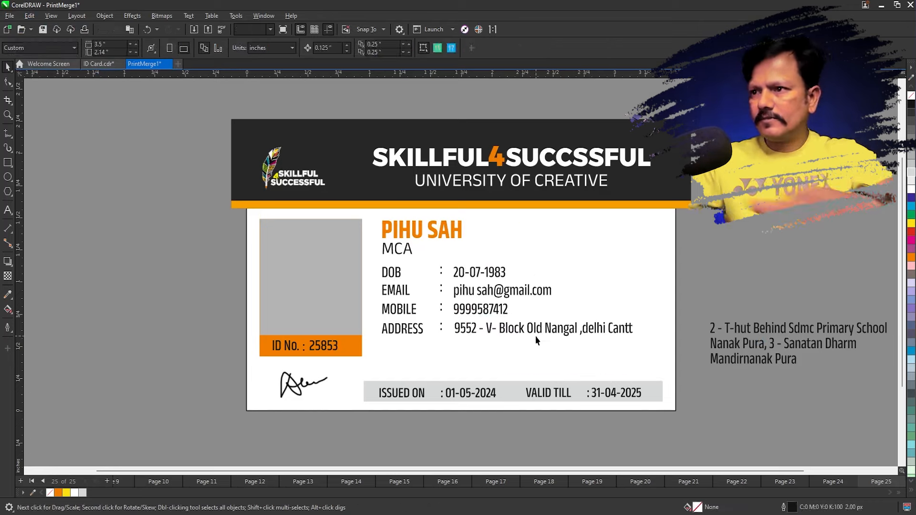
pyautogui.press('pagedown')
pyautogui.press('Escape')
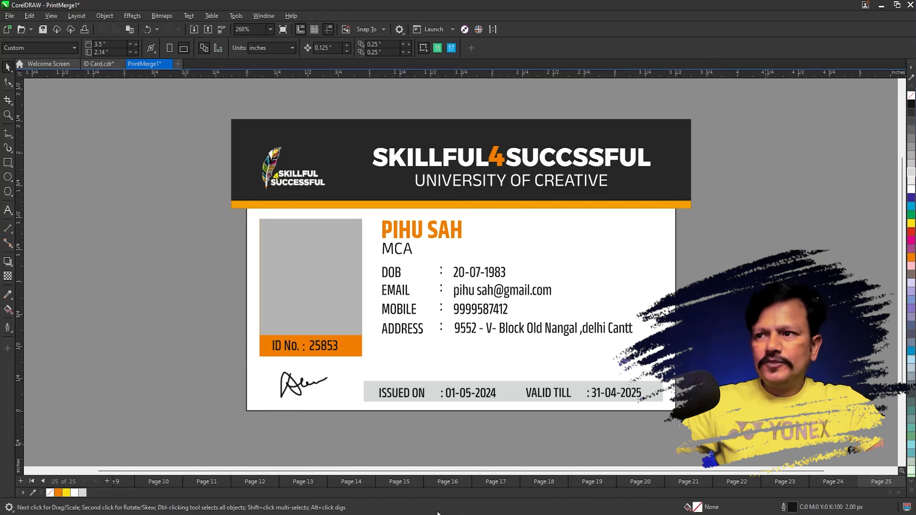
# Return to the first cards of the merged document and save it as "ID Card 2024.cdr" in the 2024 folder.
pyautogui.click(522, 350)
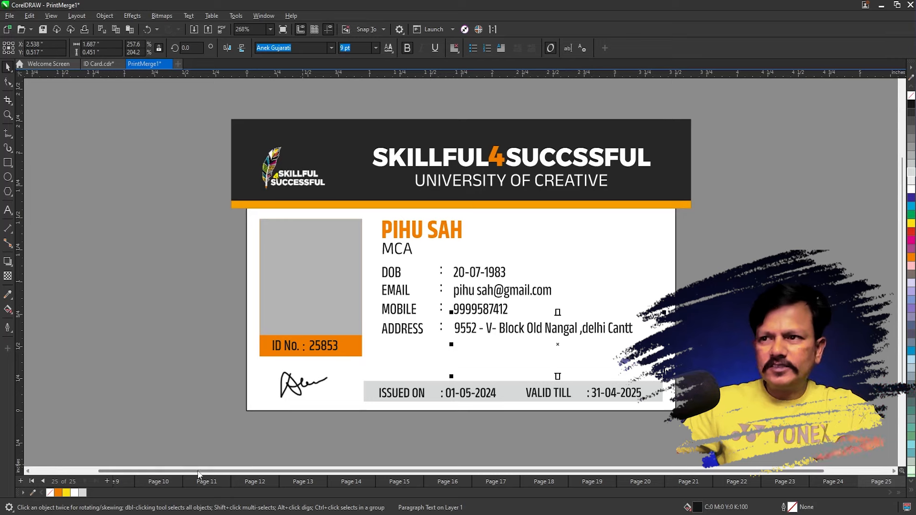
pyautogui.click(31, 481)
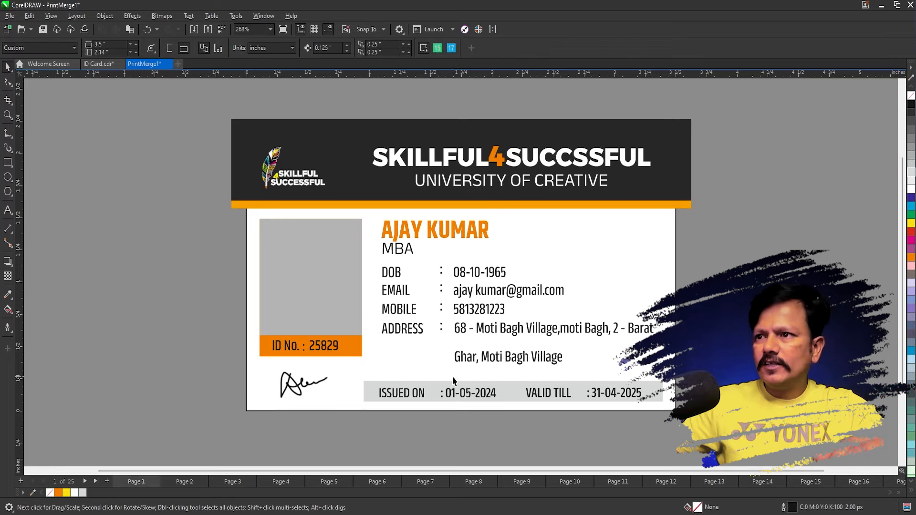
pyautogui.press('pagedown')
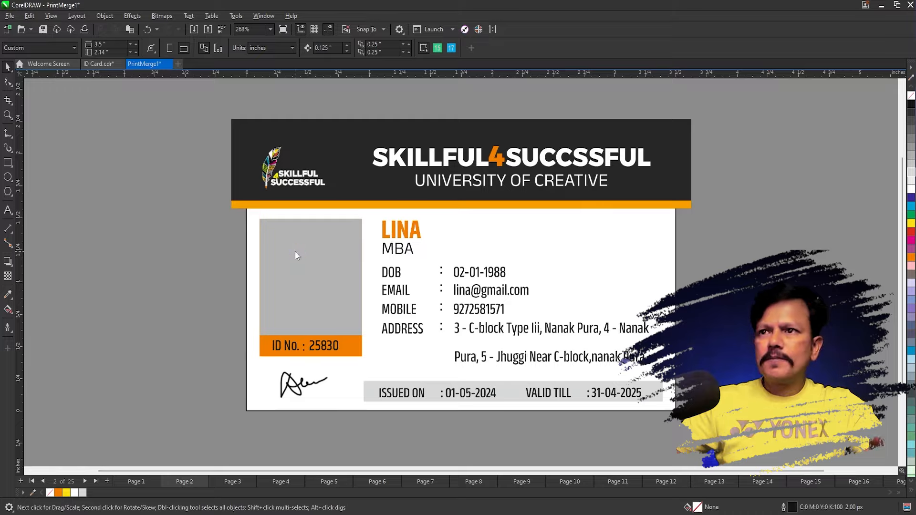
pyautogui.hotkey('ctrl', 's')
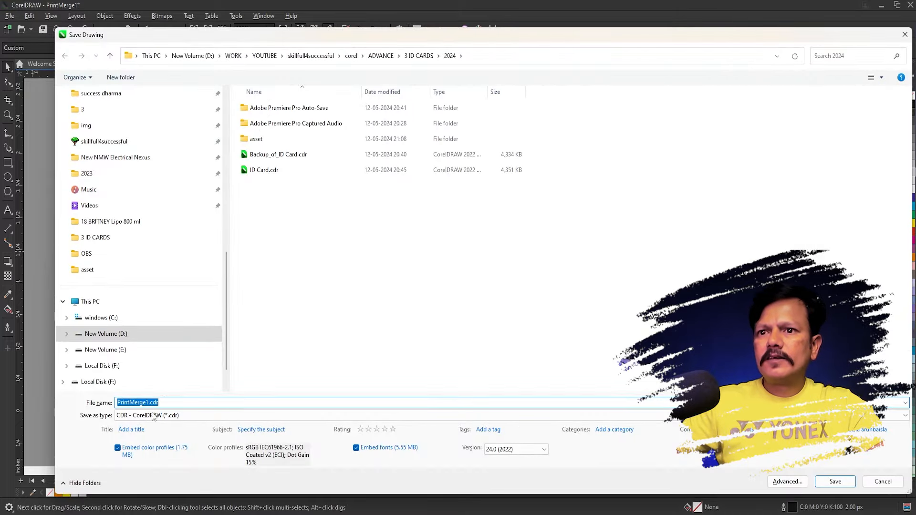
pyautogui.click(274, 170)
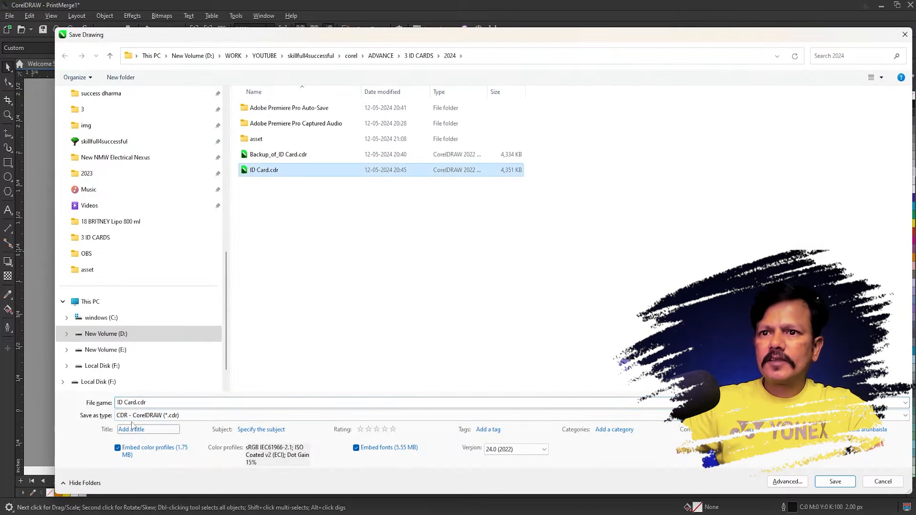
pyautogui.click(136, 403)
pyautogui.click(136, 403)
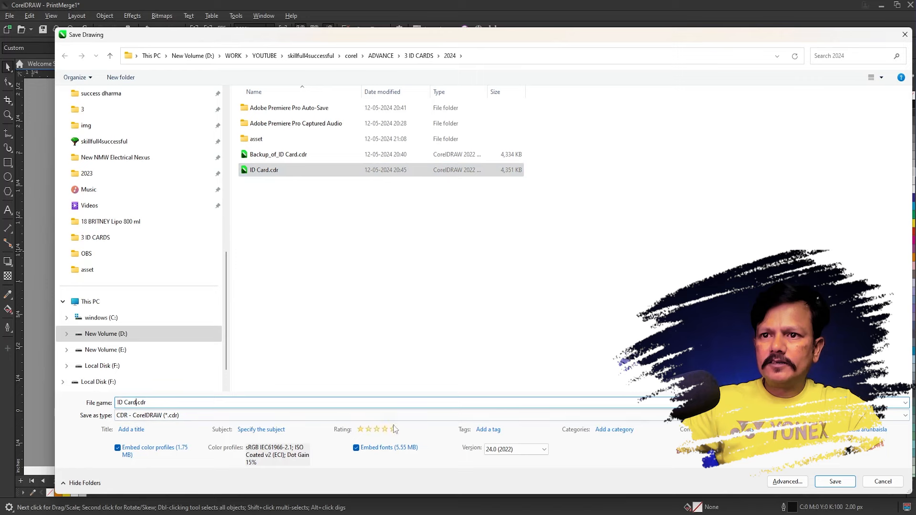
pyautogui.write('2024')
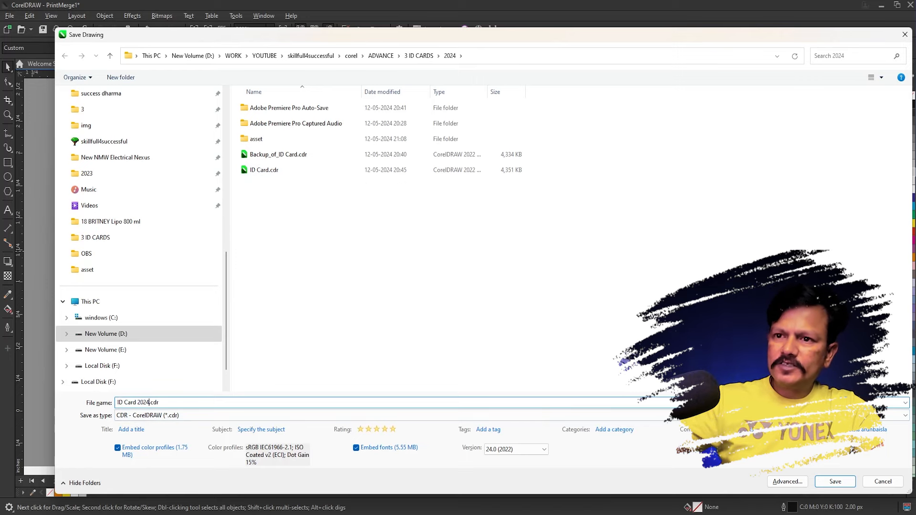
pyautogui.click(834, 482)
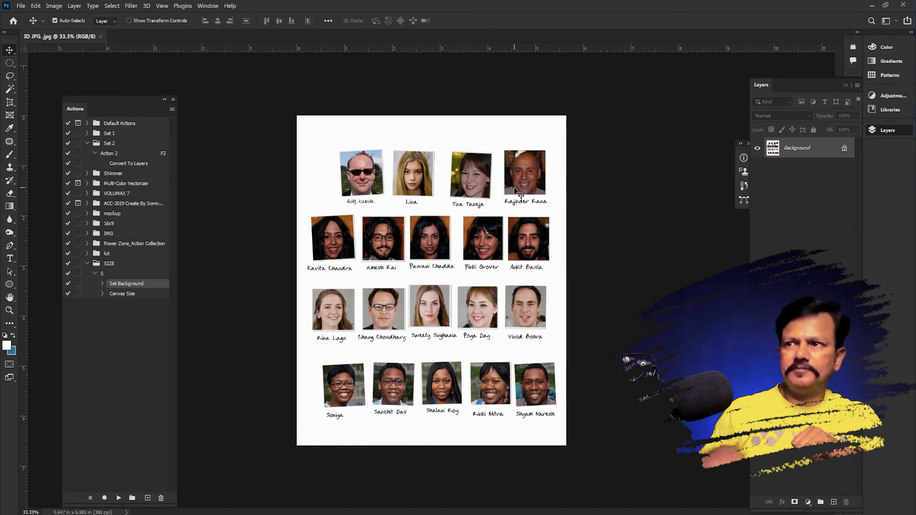
# In Photoshop, split the ID JPG photo sheet into separate images with Crop and Straighten Photos.
pyautogui.click(21, 6)
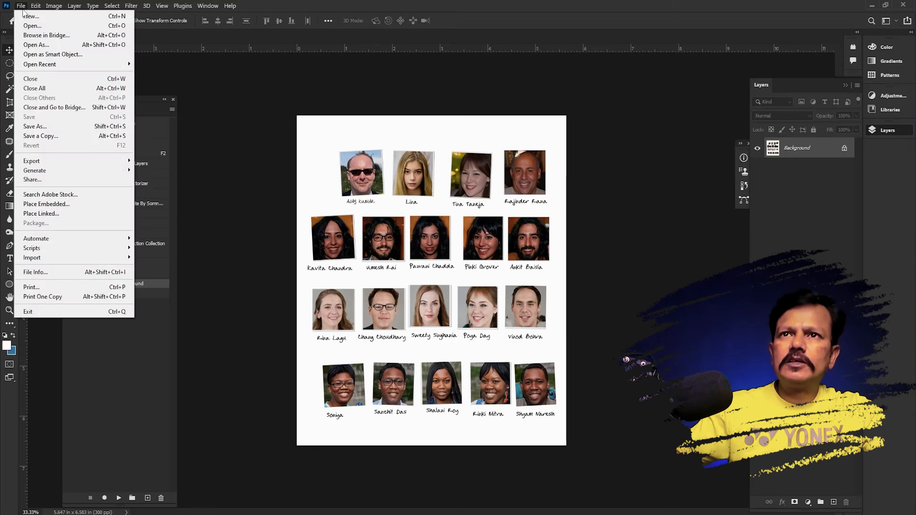
pyautogui.moveTo(66, 243)
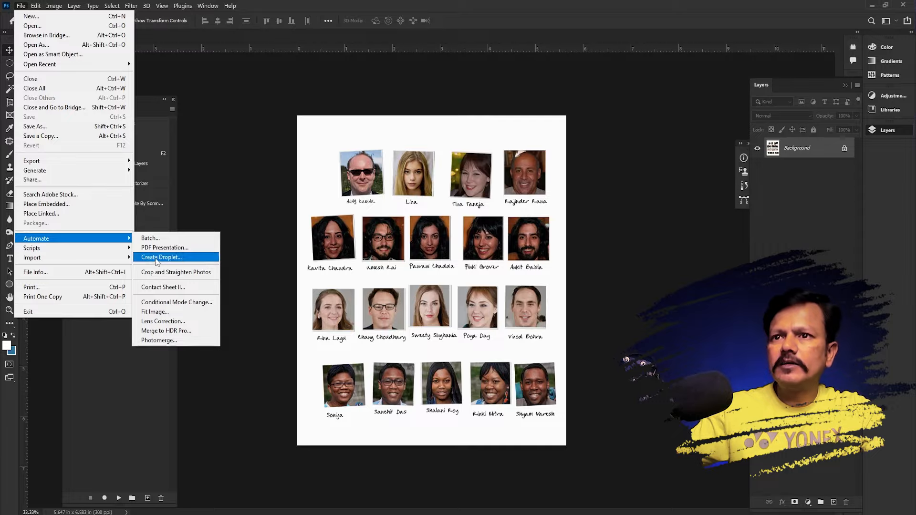
pyautogui.click(209, 273)
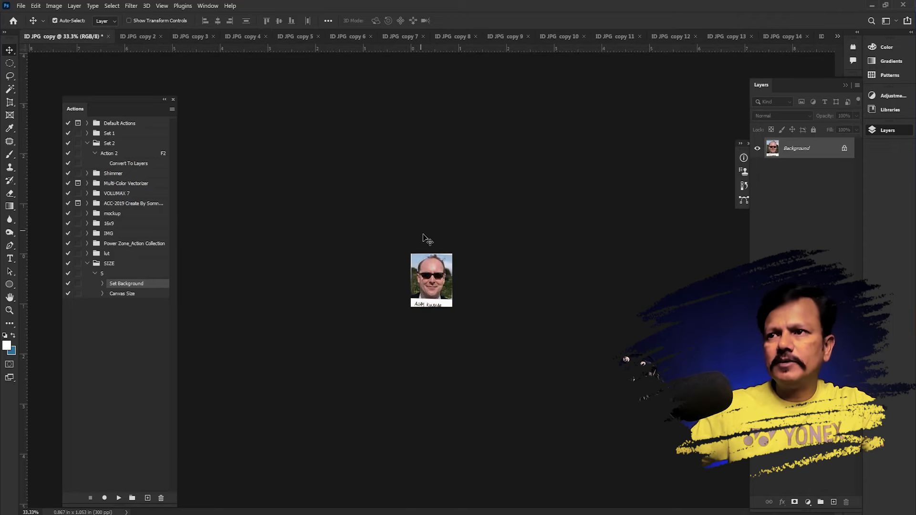
# Switch to CorelDRAW and check the width and height of the grey photo placeholder on page 1.
pyautogui.hotkey('alt', 'Tab')
pyautogui.hotkey('alt', 'Tab')
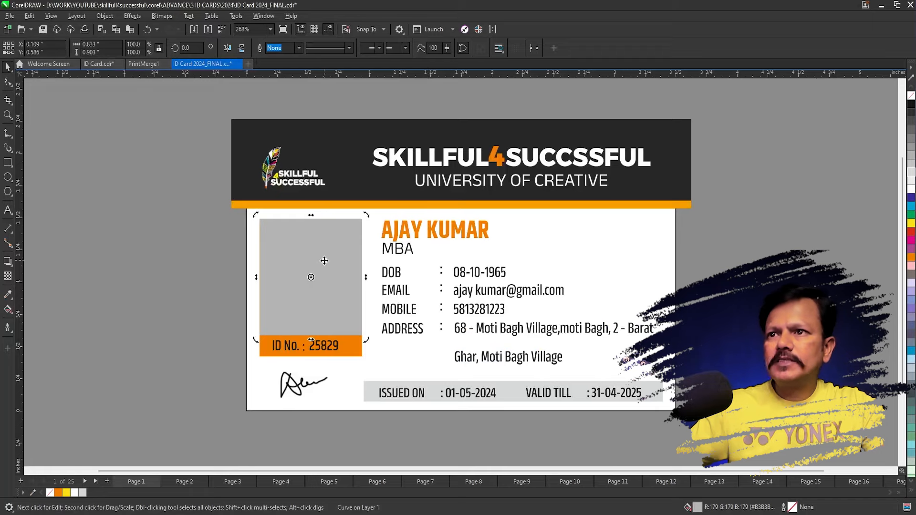
pyautogui.click(338, 255)
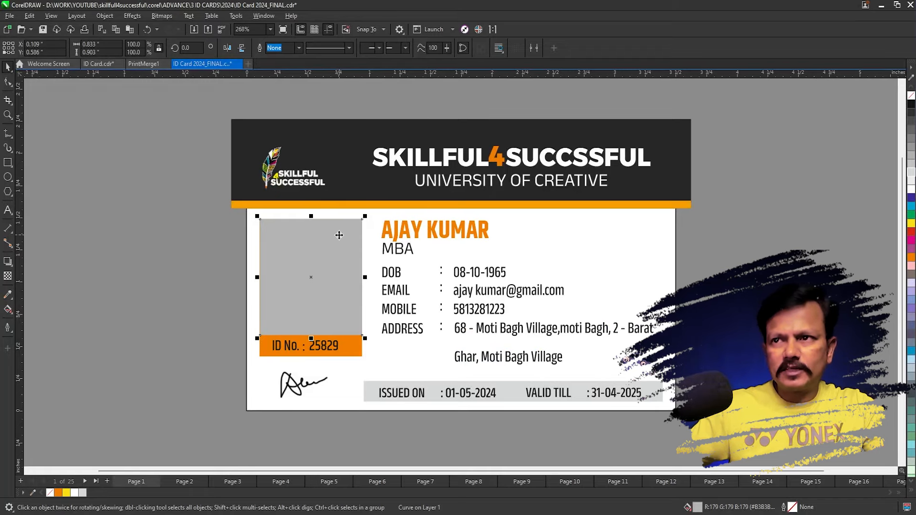
pyautogui.moveTo(339, 235); pyautogui.dragTo(267, 235)
pyautogui.hotkey('ctrl', 'z')
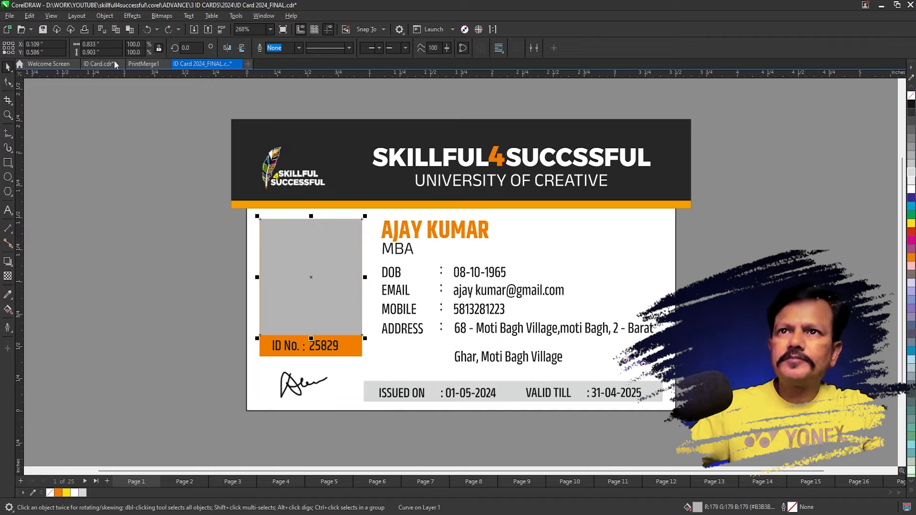
pyautogui.click(102, 53)
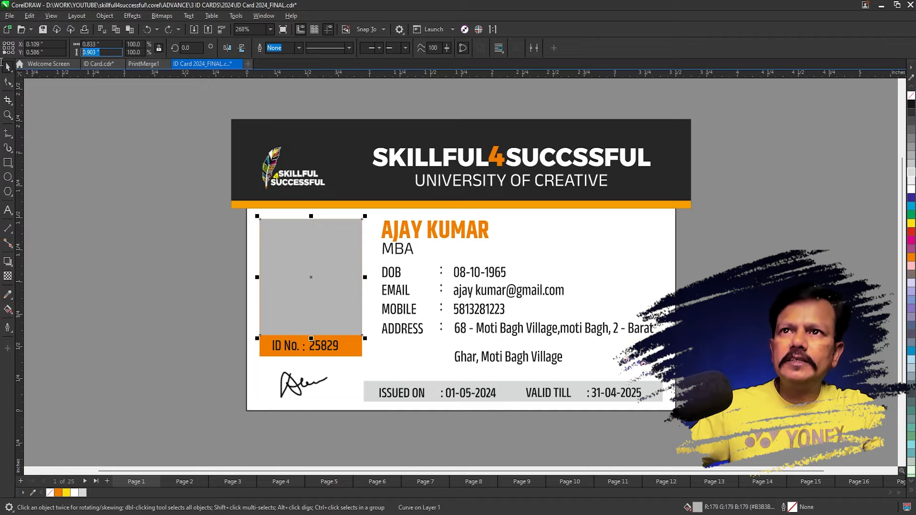
# Switch back to Photoshop, display the recorded actions and delete the existing SIZE action set.
pyautogui.hotkey('alt', 'Tab')
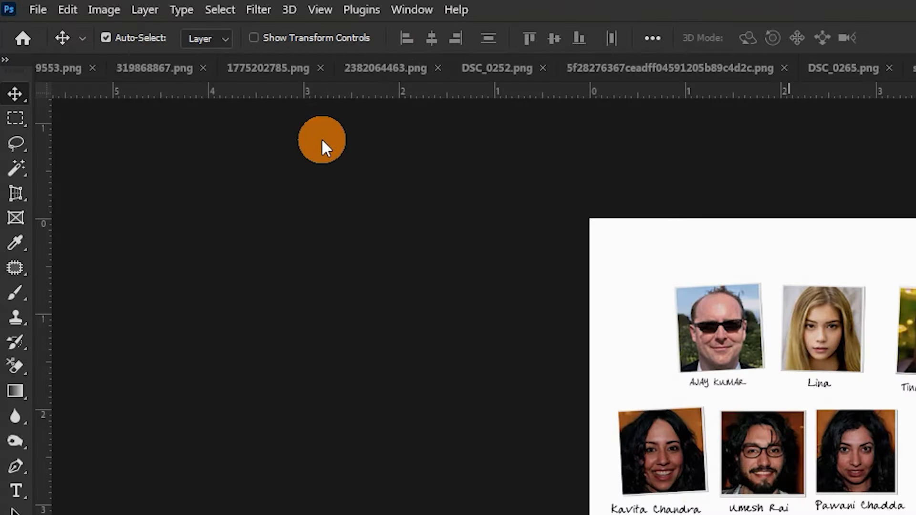
pyautogui.click(400, 7)
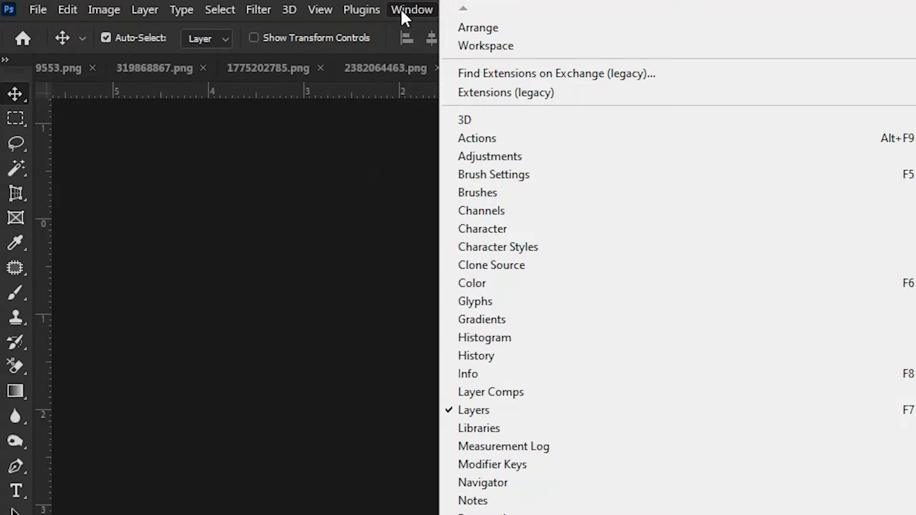
pyautogui.click(497, 138)
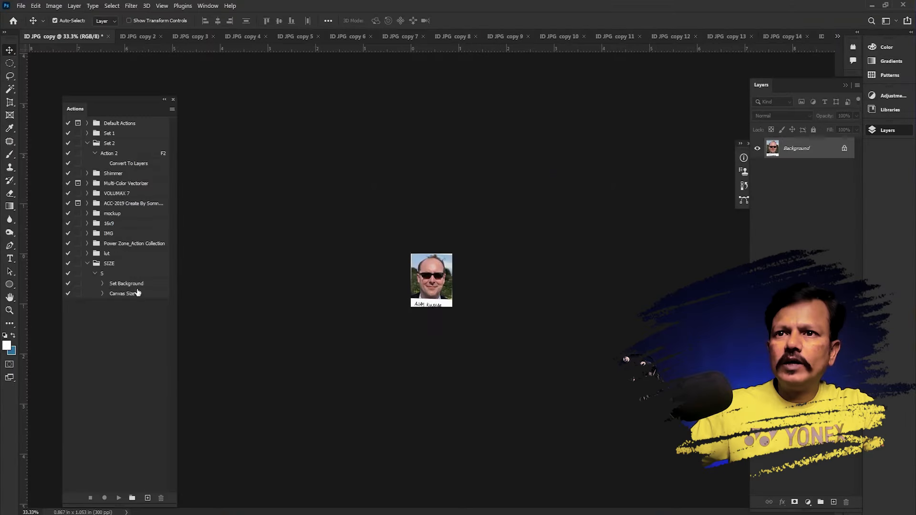
pyautogui.click(132, 278)
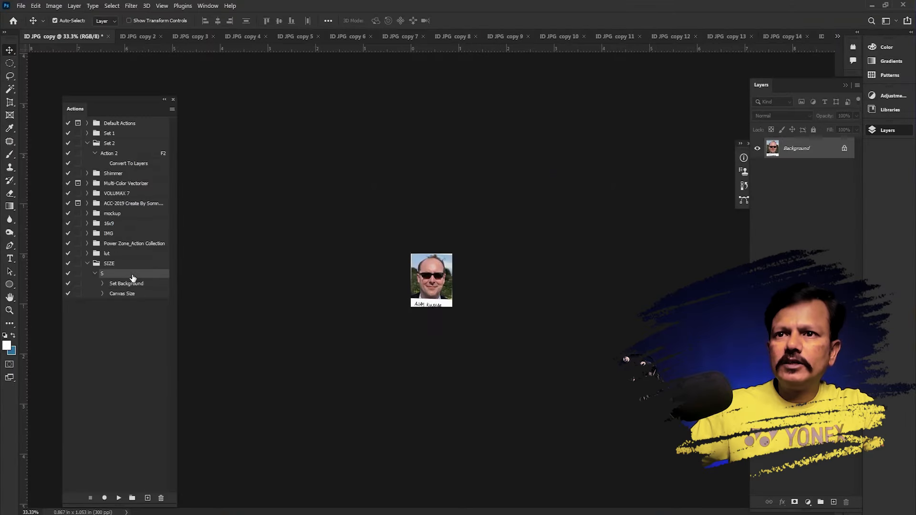
pyautogui.click(129, 265)
pyautogui.click(161, 499)
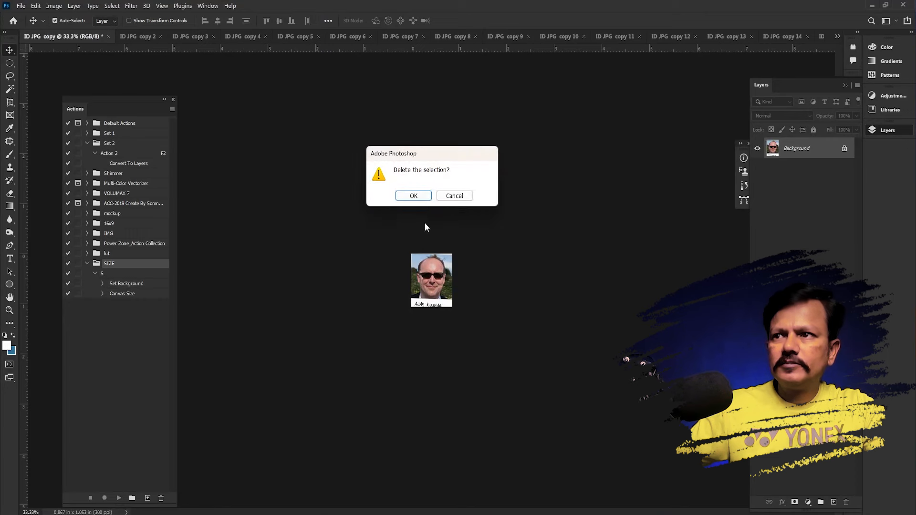
pyautogui.click(414, 197)
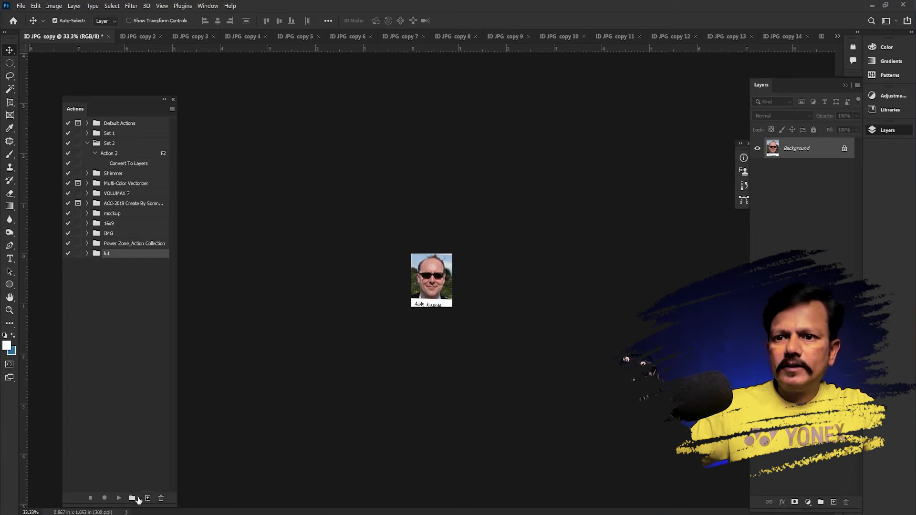
# Create a new action set named SIZE and start recording an action named S in it.
pyautogui.click(132, 498)
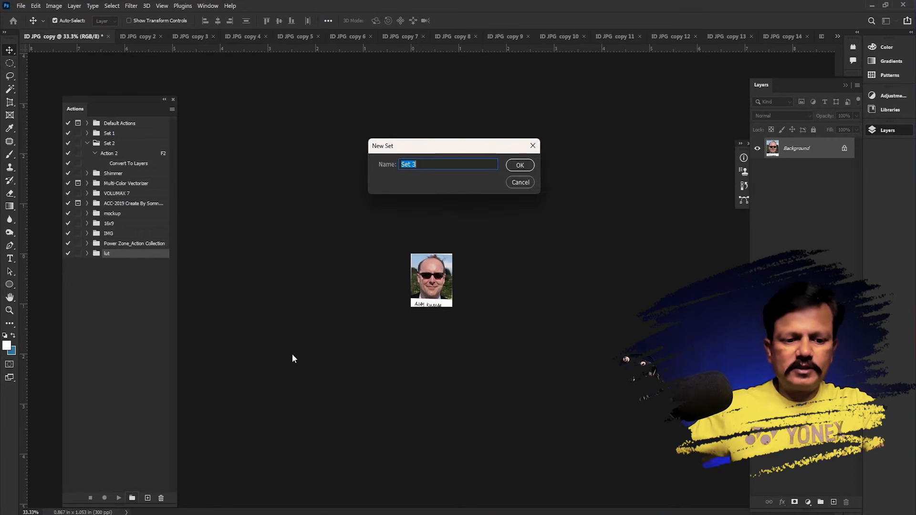
pyautogui.write('SIZ')
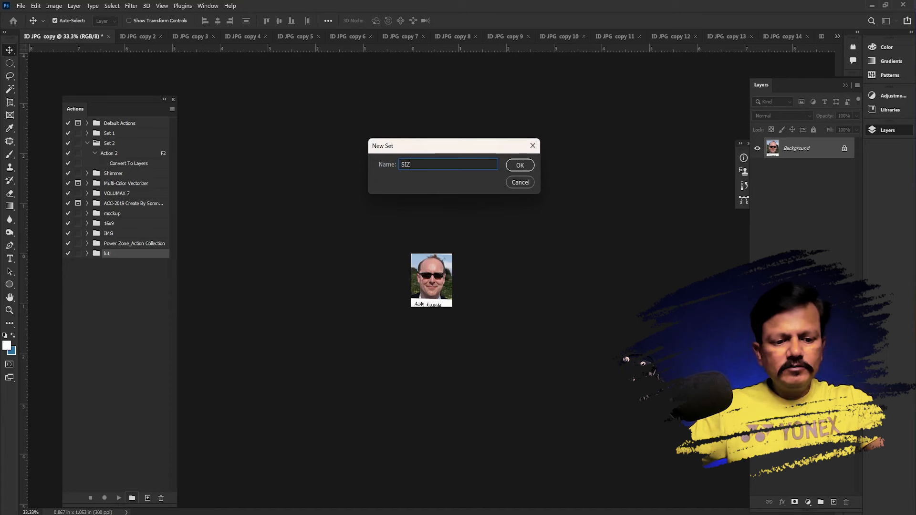
pyautogui.write('E')
pyautogui.click(519, 165)
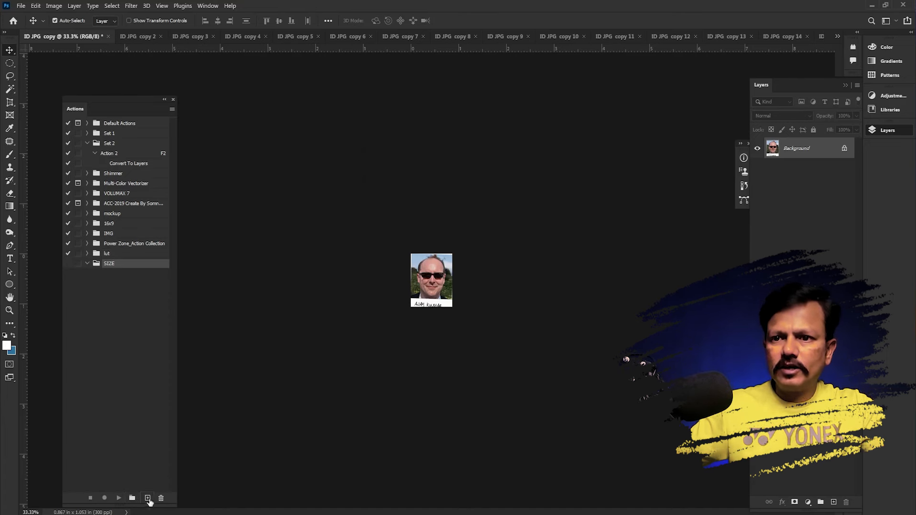
pyautogui.click(147, 498)
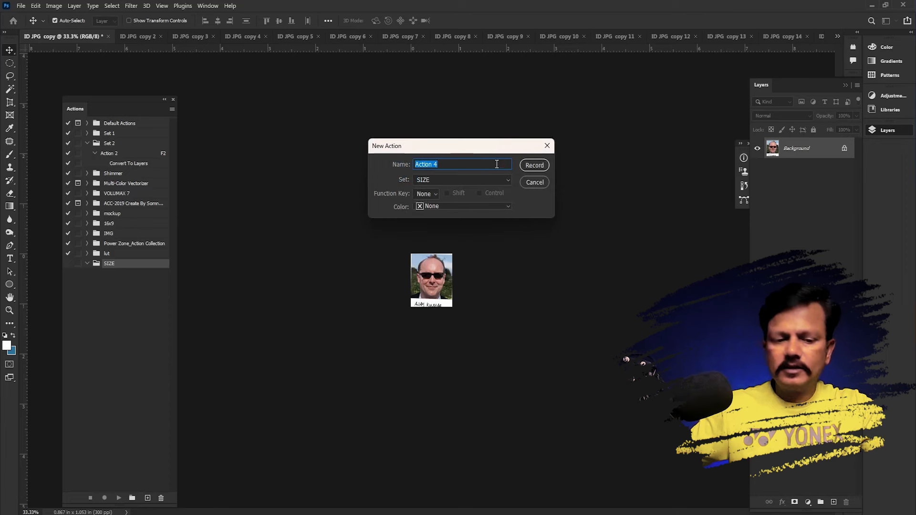
pyautogui.write('S')
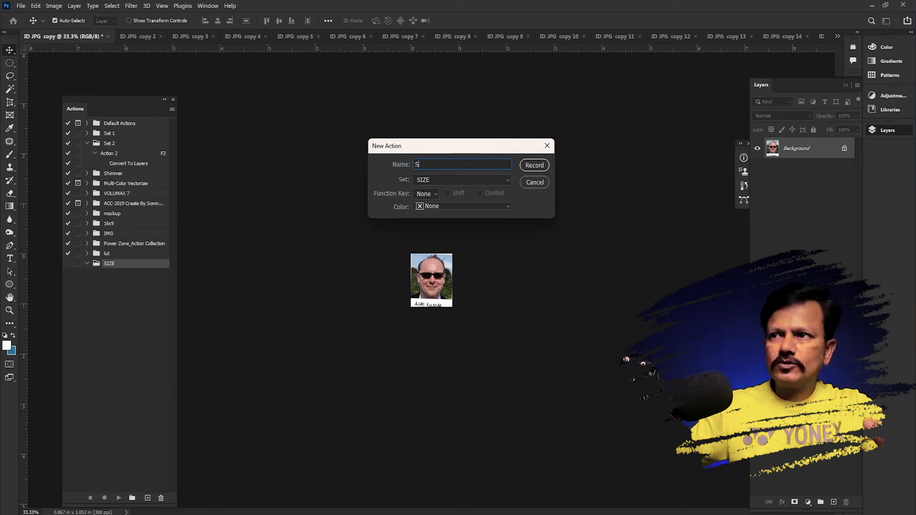
pyautogui.click(542, 170)
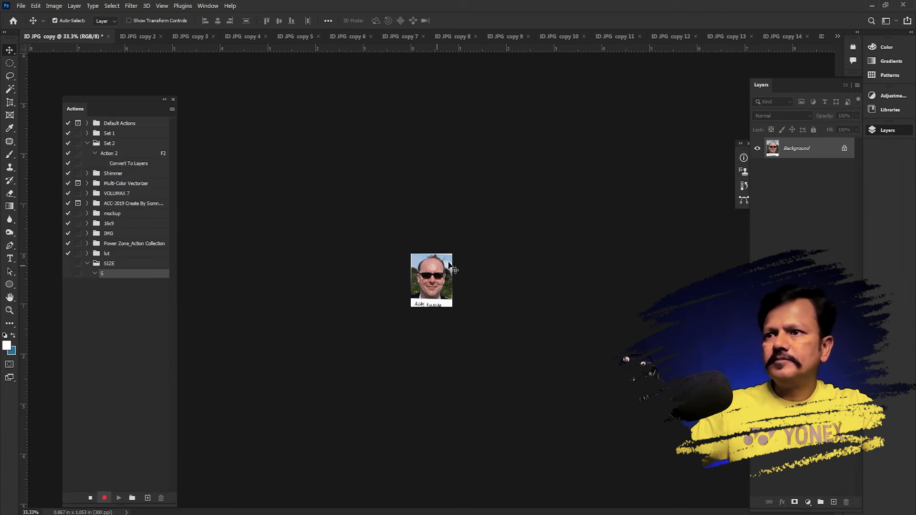
# Record converting the background to a normal layer and resizing the canvas to 0.833 by 0.903 inches in action S.
pyautogui.doubleClick(789, 150)
pyautogui.click(534, 153)
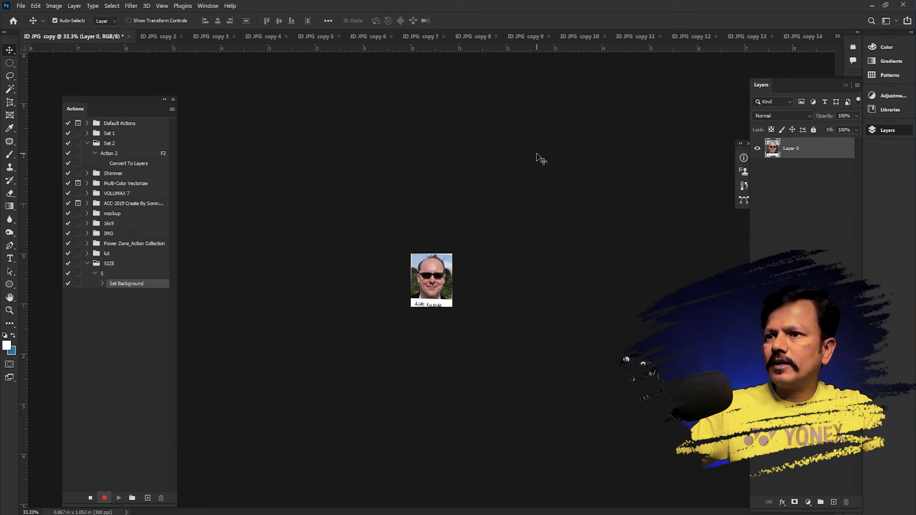
pyautogui.click(54, 6)
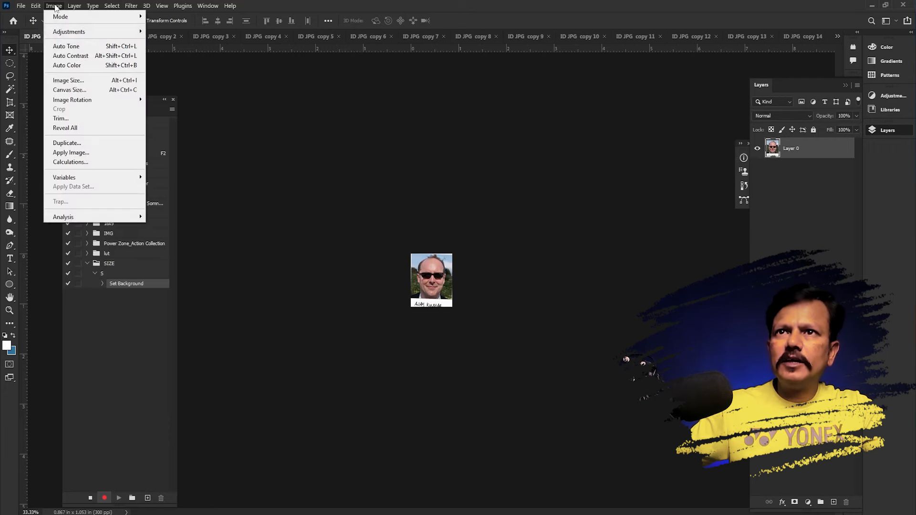
pyautogui.click(87, 91)
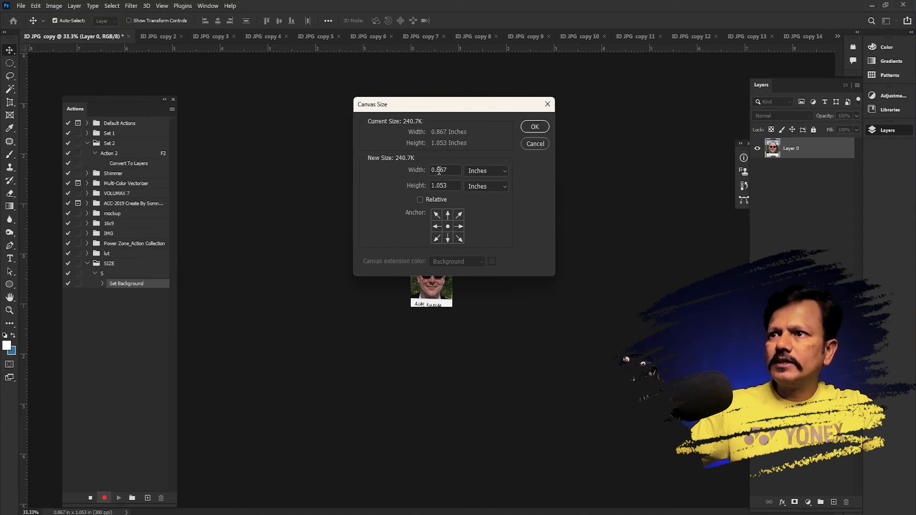
pyautogui.write('33')
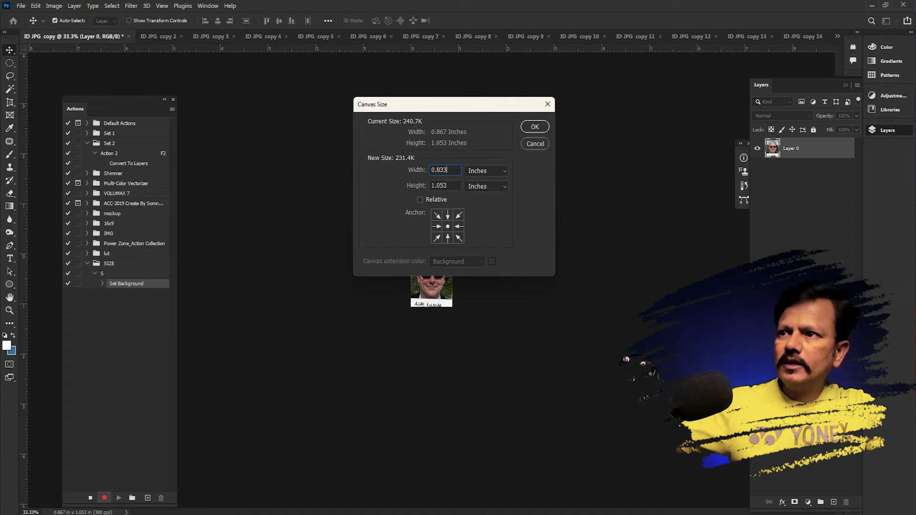
pyautogui.press('Tab')
pyautogui.write('.90')
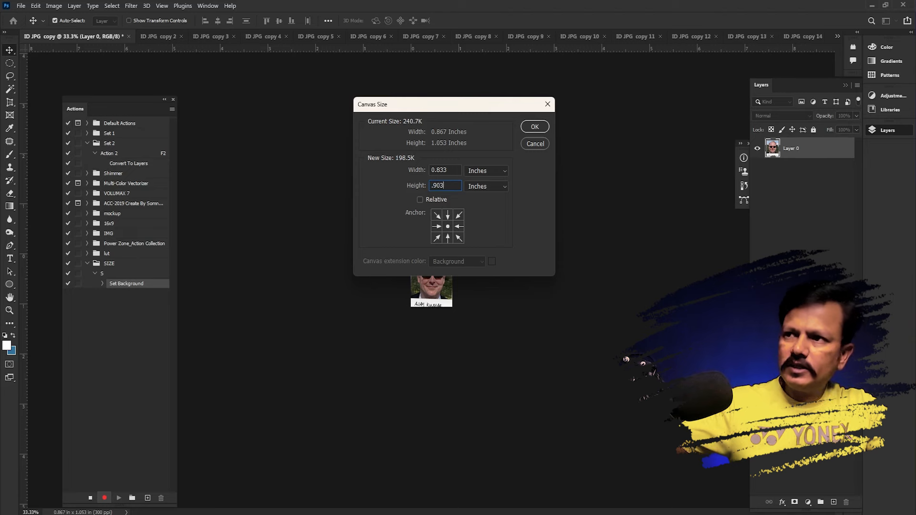
pyautogui.press('Return')
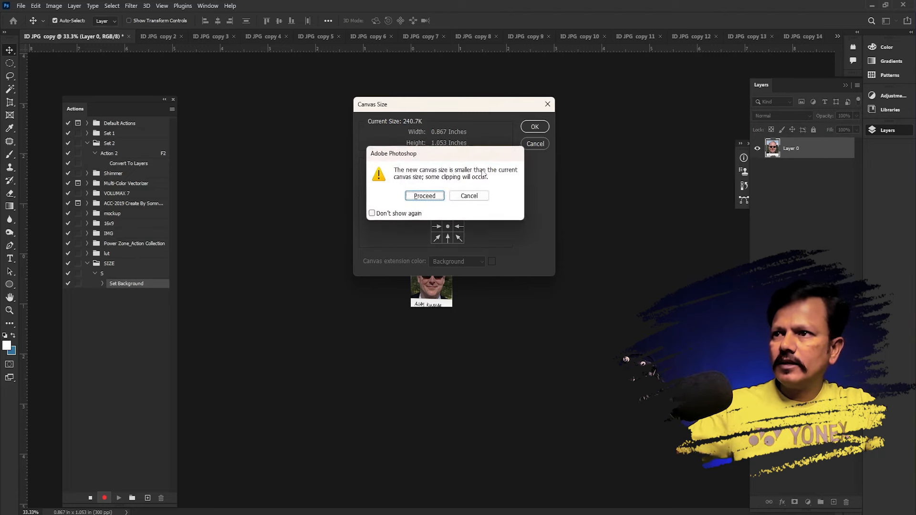
pyautogui.click(424, 196)
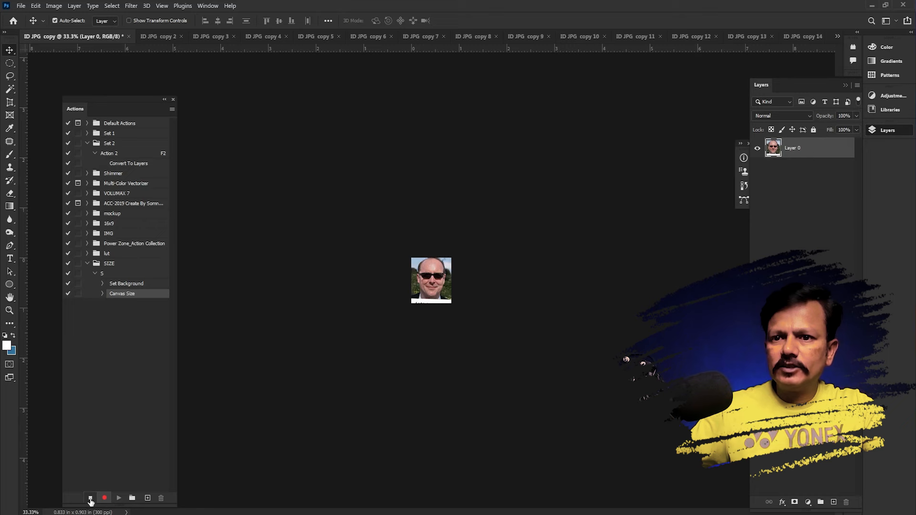
pyautogui.click(90, 498)
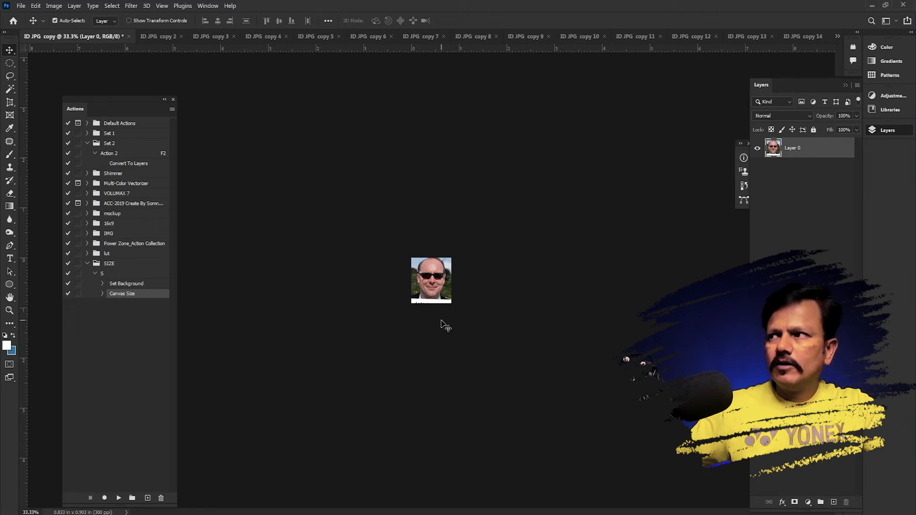
# Reposition the photo in ID JPG copy so that the white name strip falls outside the canvas.
pyautogui.press('ctrl')
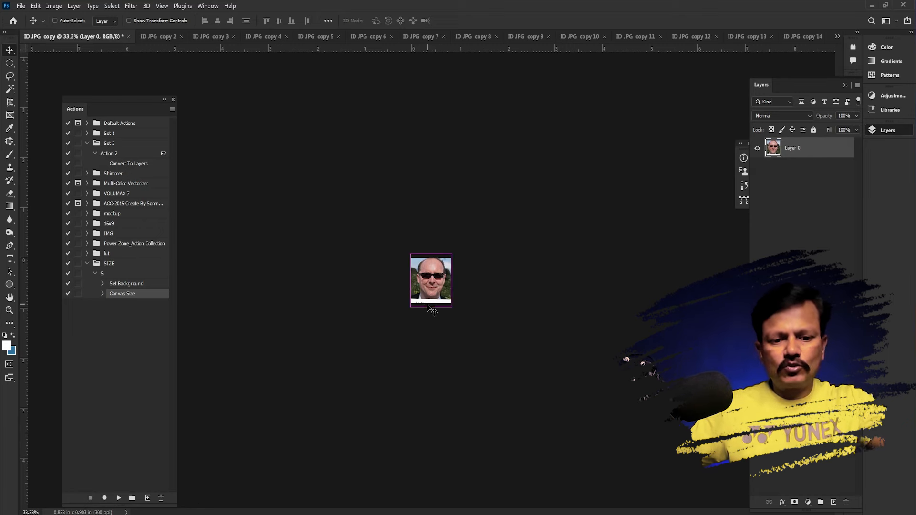
pyautogui.moveTo(438, 284); pyautogui.dragTo(456, 256)
pyautogui.hotkey('ctrl', 't')
pyautogui.press('Escape')
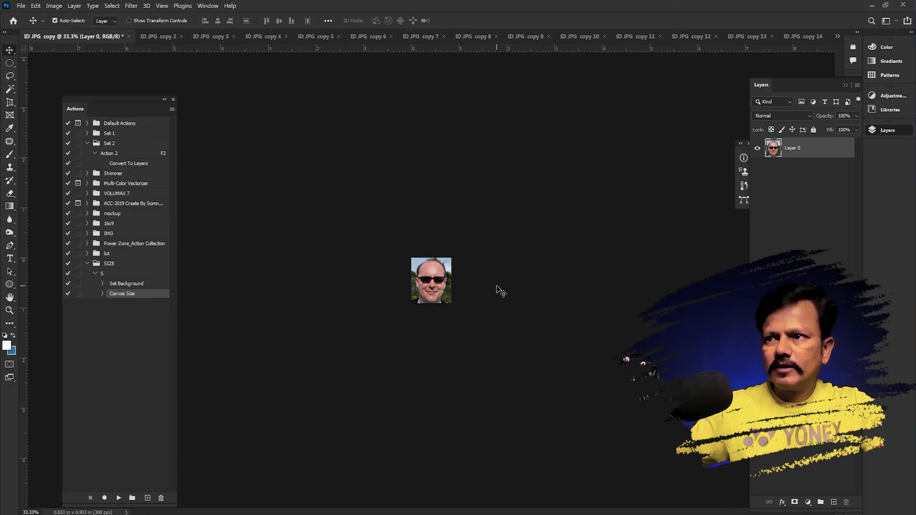
# Play action S on ID JPG copy 2 and transform its photo to fill the resized canvas.
pyautogui.click(151, 39)
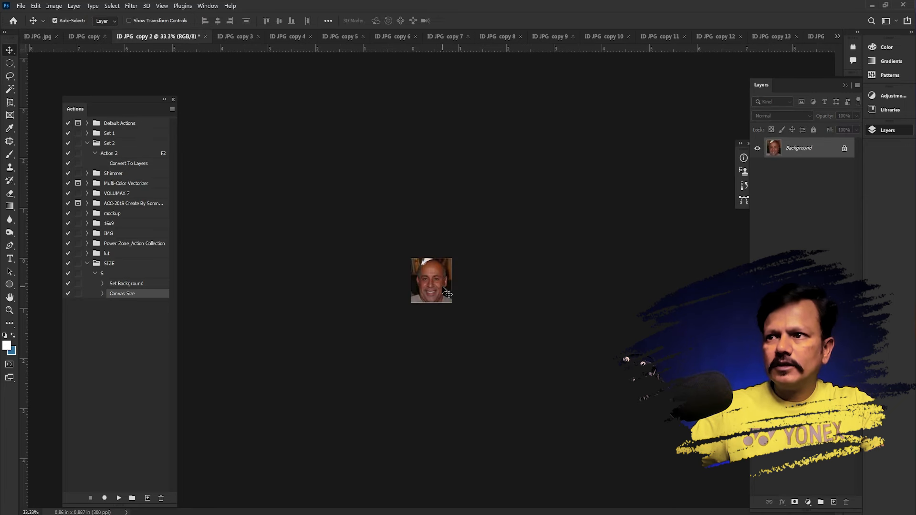
pyautogui.hotkey('ctrl', 'Tab')
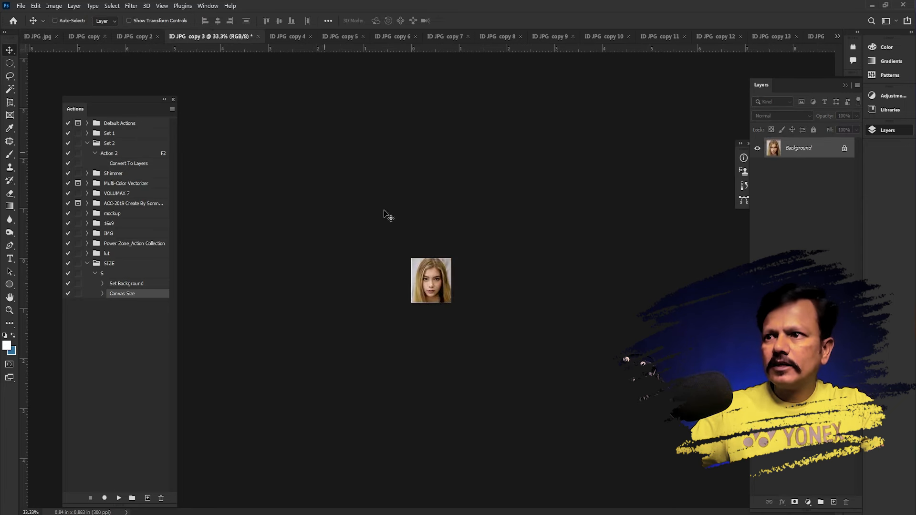
pyautogui.hotkey('ctrl', 'Tab')
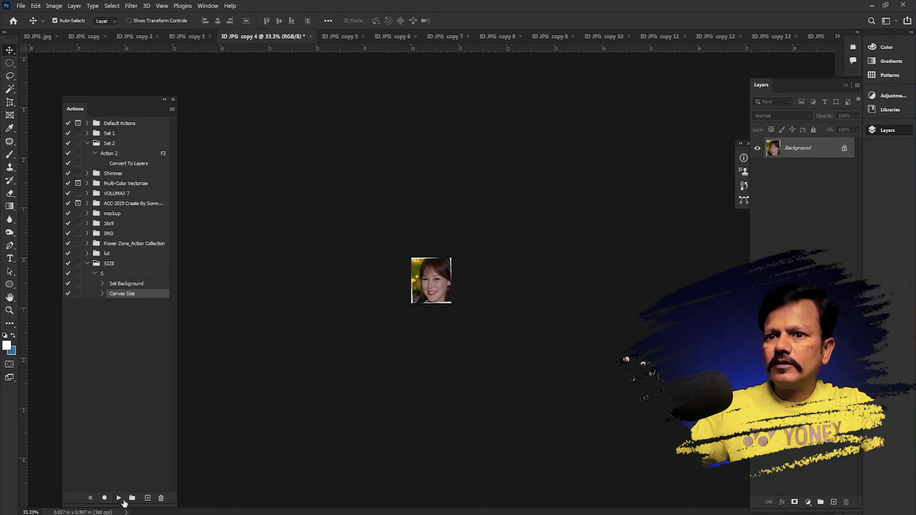
pyautogui.click(173, 35)
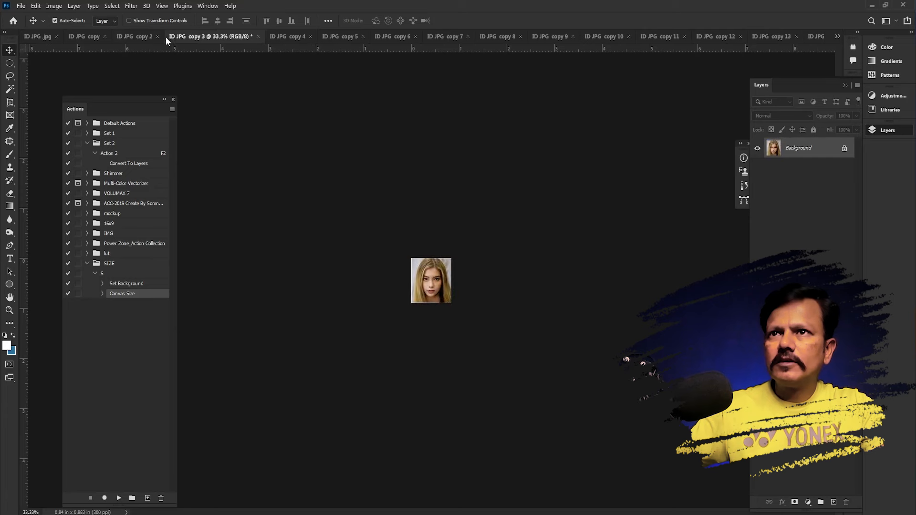
pyautogui.click(141, 35)
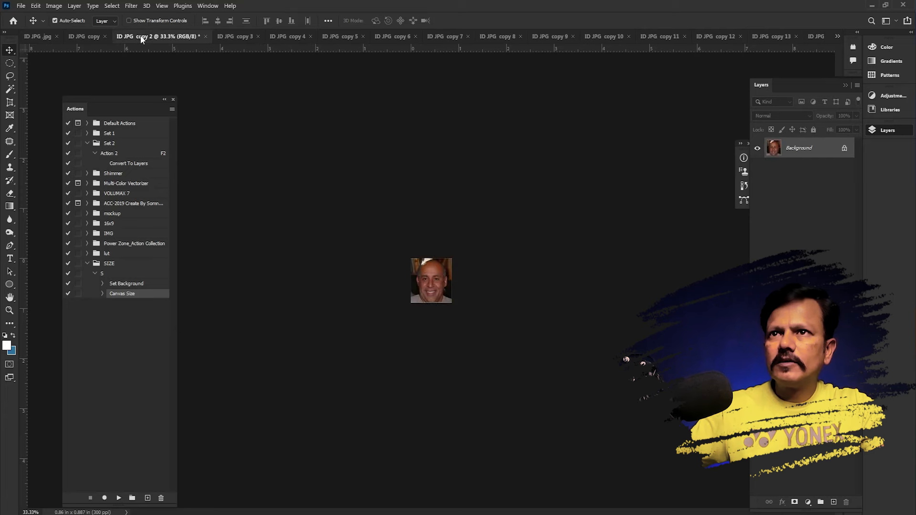
pyautogui.click(117, 499)
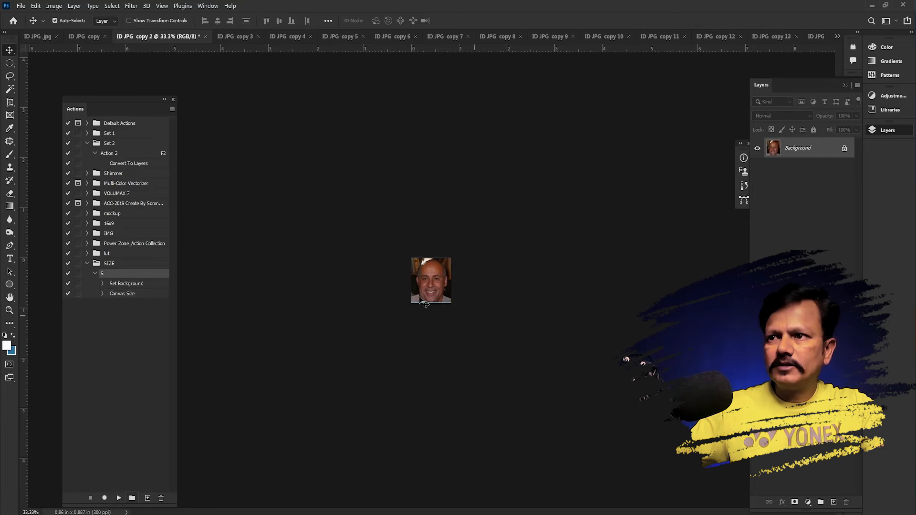
pyautogui.hotkey('ctrl', 't')
pyautogui.press('Return')
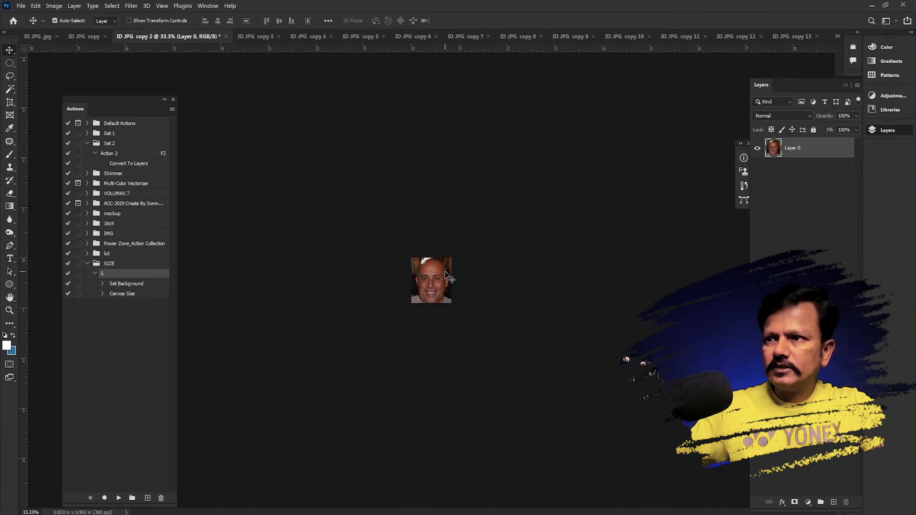
# Play action S on ID JPG copy 3 and transform its photo to fill the canvas.
pyautogui.hotkey('ctrl', 'Tab')
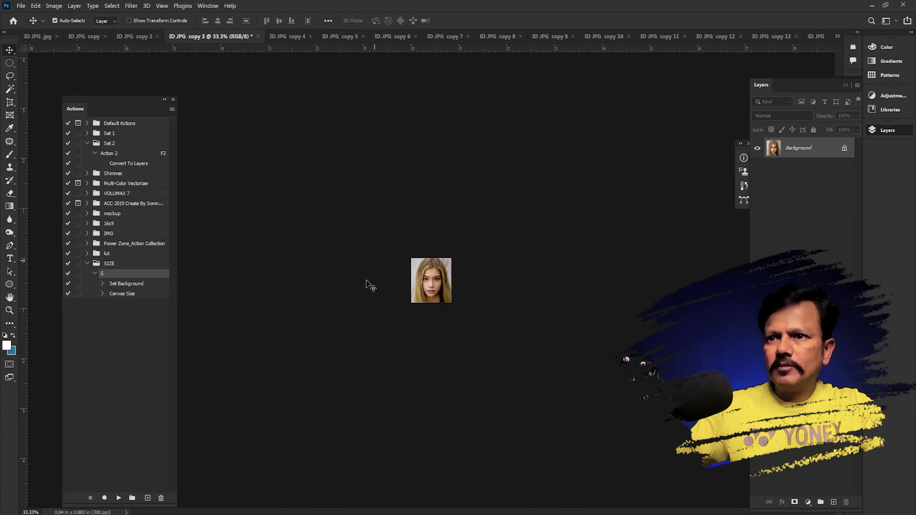
pyautogui.click(118, 499)
pyautogui.hotkey('ctrl', 't')
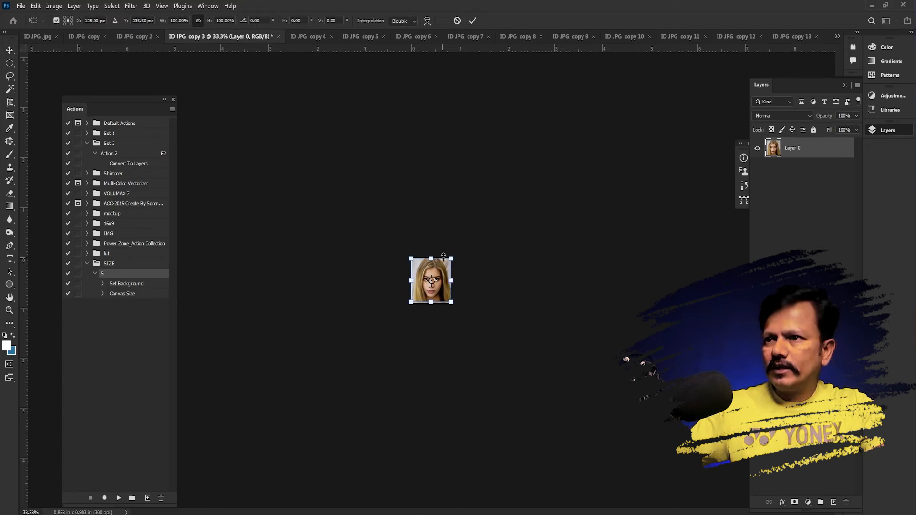
pyautogui.press('Return')
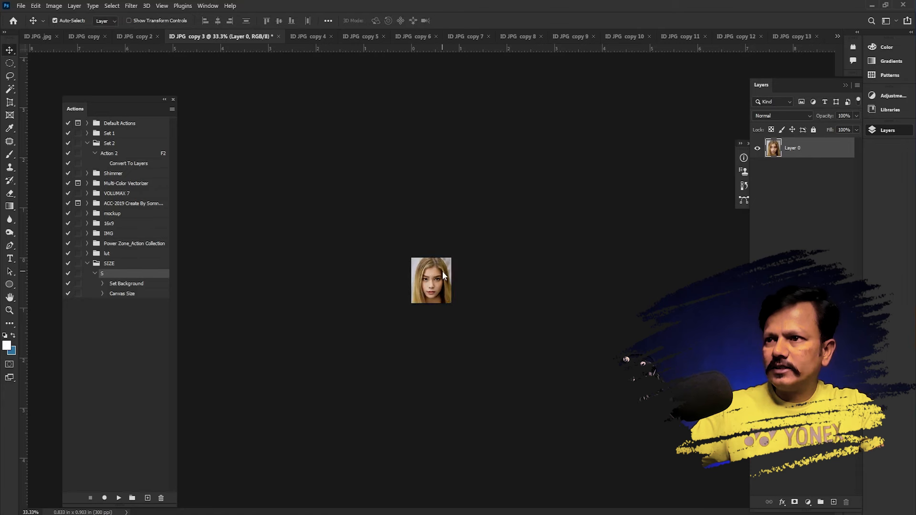
# Play action S on ID JPG copy 4 and enlarge its photo until the white edges lie outside the canvas.
pyautogui.click(312, 40)
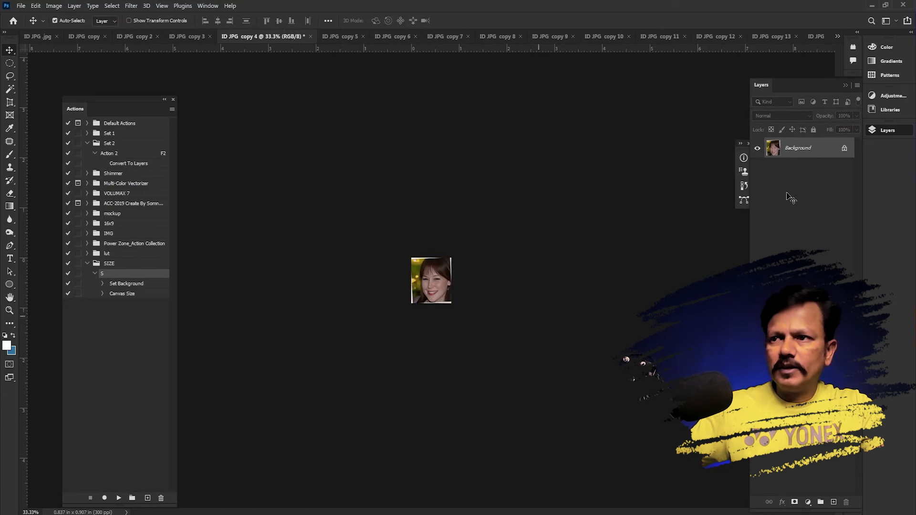
pyautogui.click(118, 498)
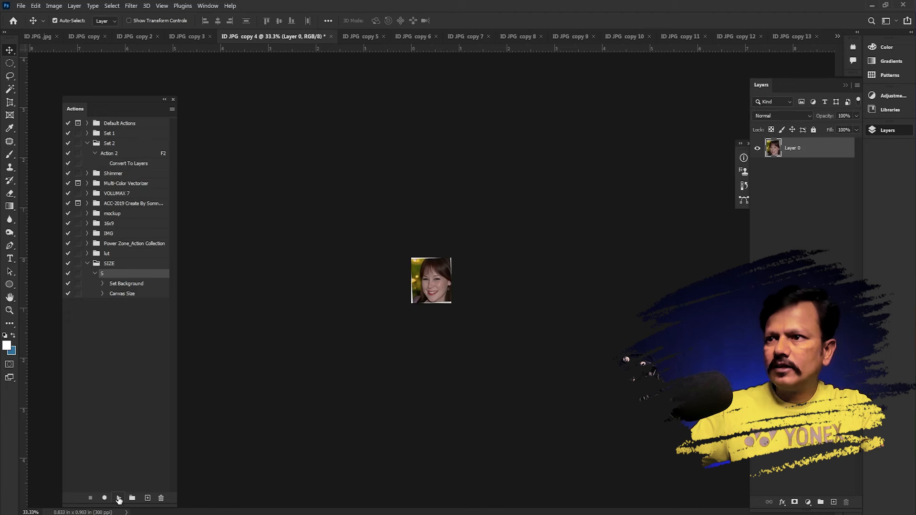
pyautogui.hotkey('ctrl', 't')
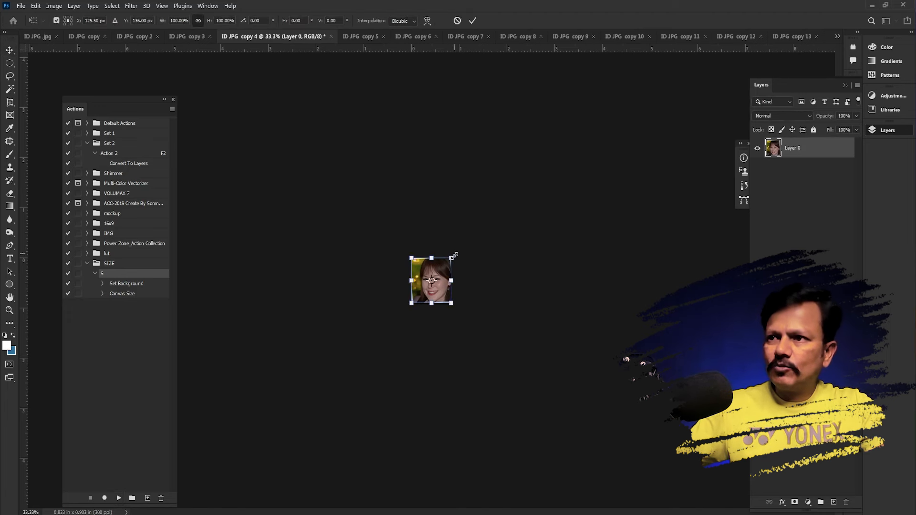
pyautogui.moveTo(455, 257); pyautogui.dragTo(456, 249)
pyautogui.press('Escape')
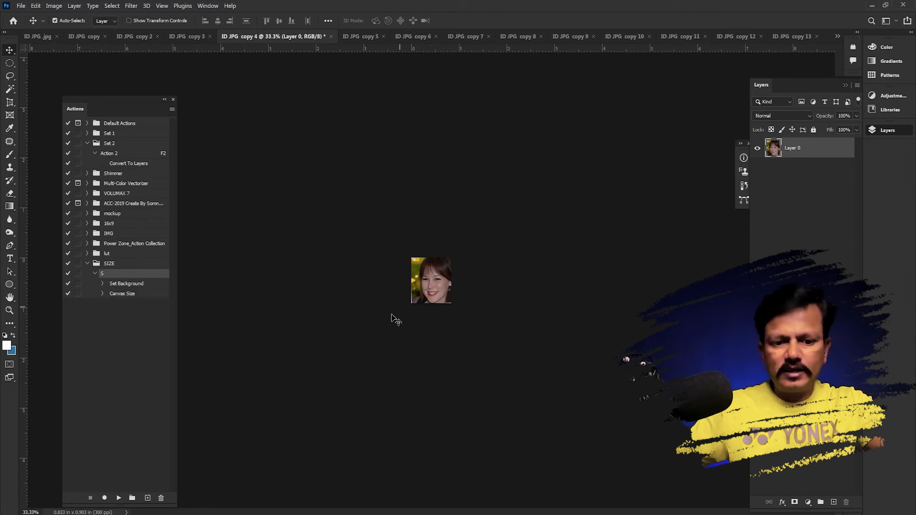
pyautogui.hotkey('ctrl', 't')
pyautogui.press('Escape')
# Flatten the resized photos, including ID JPG copy 4, copy 2 and copy 3, into a single background layer each.
pyautogui.hotkey('alt', 'f')
pyautogui.press('Escape')
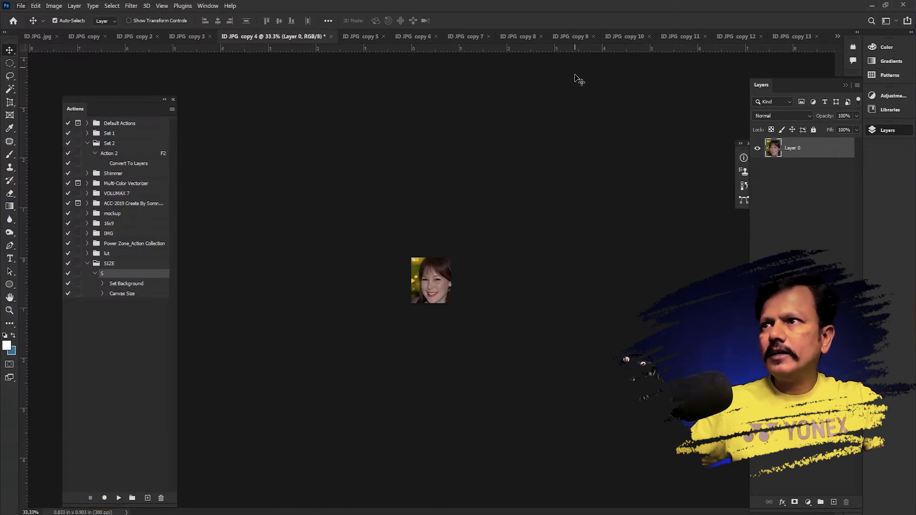
pyautogui.click(576, 81)
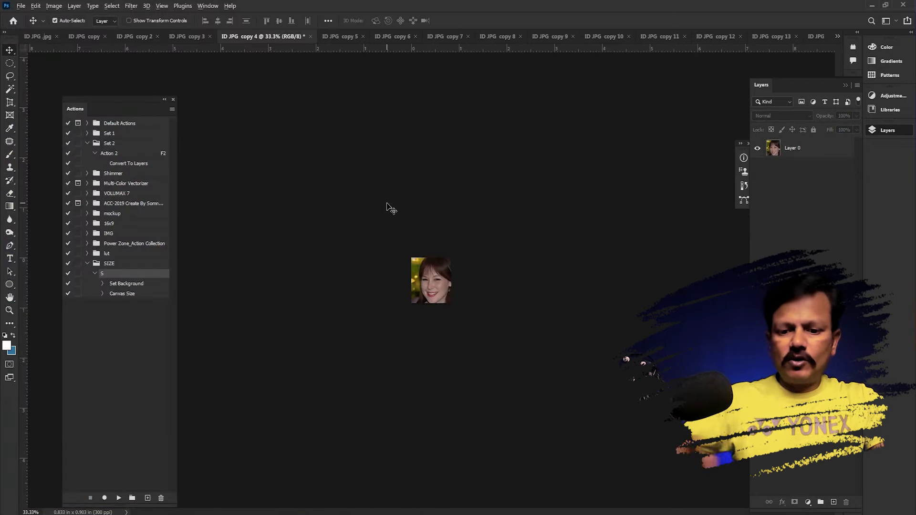
pyautogui.hotkey('alt', 'l')
pyautogui.press('f')
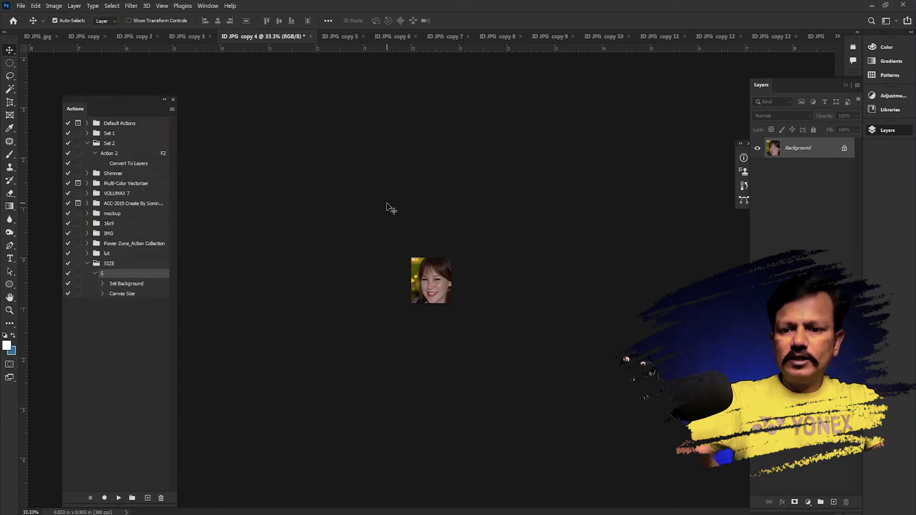
pyautogui.hotkey('ctrl', 'shift', 'Tab')
pyautogui.hotkey('alt', 'l')
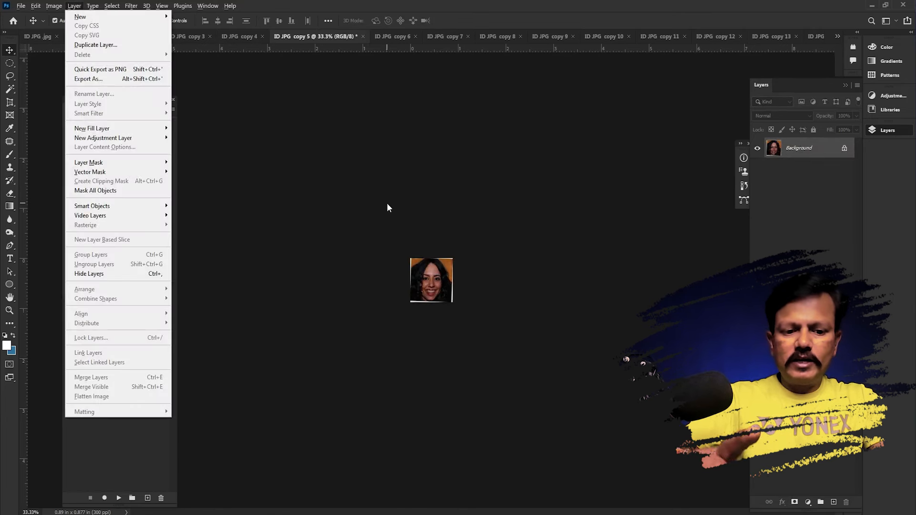
pyautogui.press('f')
pyautogui.hotkey('ctrl', 'shift', 'Tab')
pyautogui.hotkey('alt', 'l')
pyautogui.press('f')
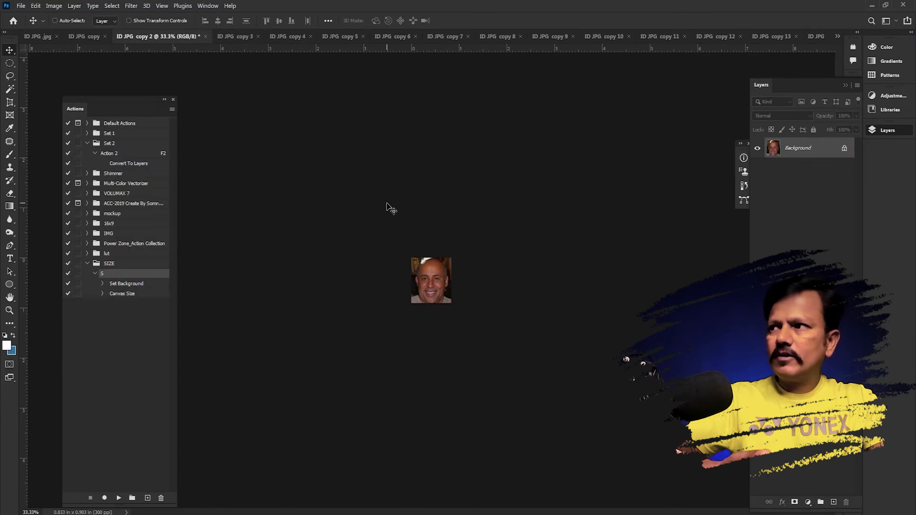
pyautogui.hotkey('ctrl', 'Tab')
pyautogui.hotkey('alt', 'l')
pyautogui.press('f')
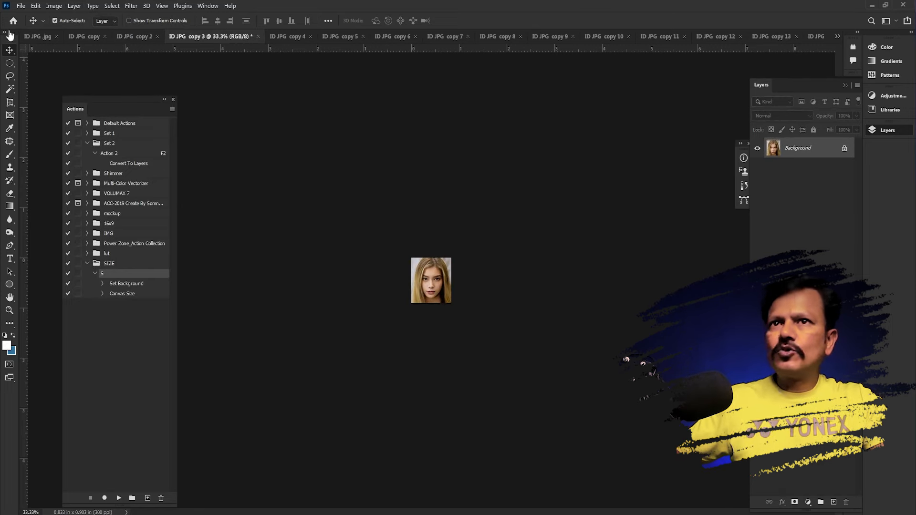
# Close all open documents, choose to save the changes to ID JPG copy 18, and create and open a DDDD folder in Downloads.
pyautogui.click(22, 6)
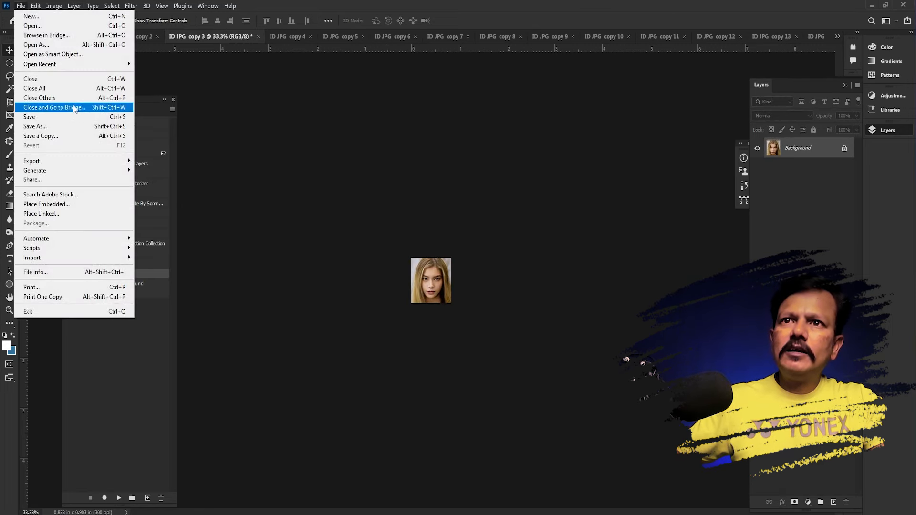
pyautogui.click(34, 88)
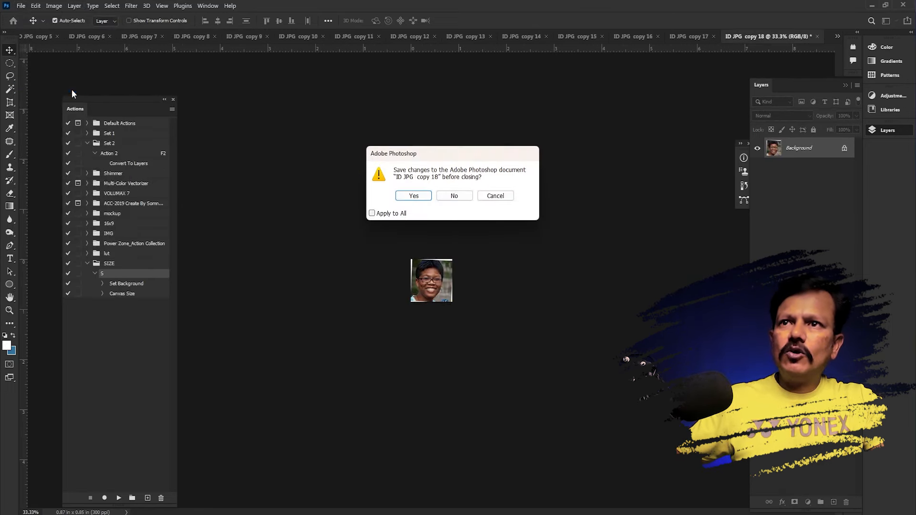
pyautogui.click(423, 196)
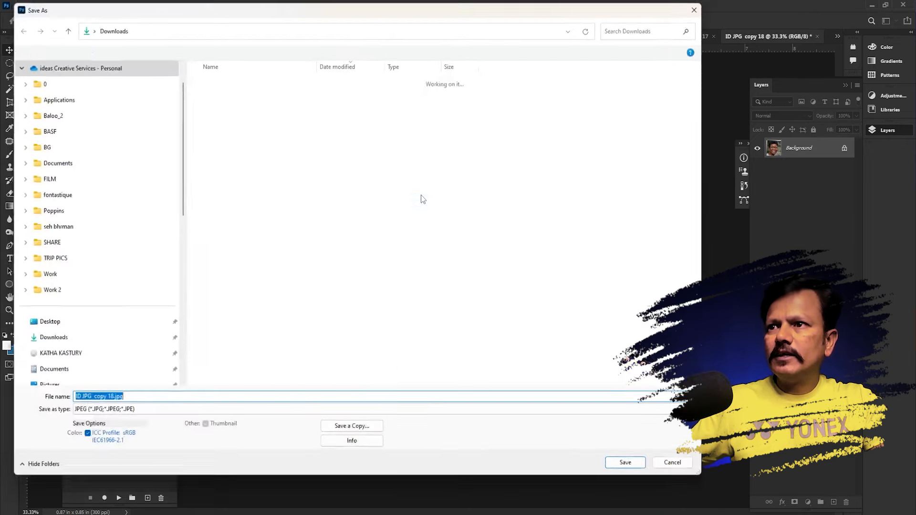
pyautogui.click(76, 51)
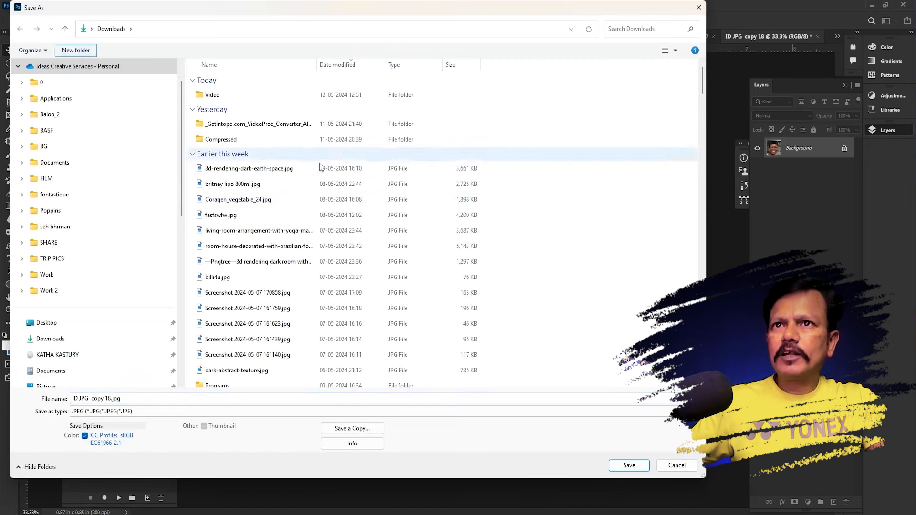
pyautogui.write('DDDD')
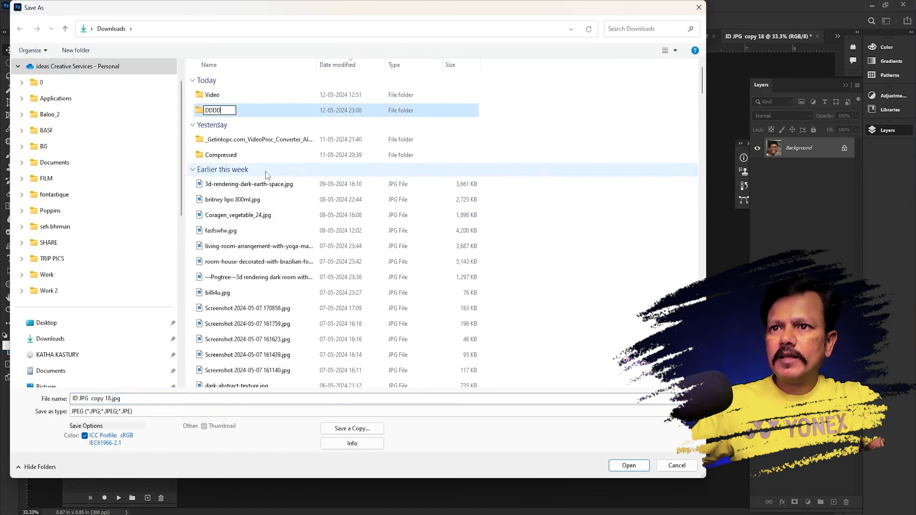
pyautogui.press('Return')
pyautogui.press('Return')
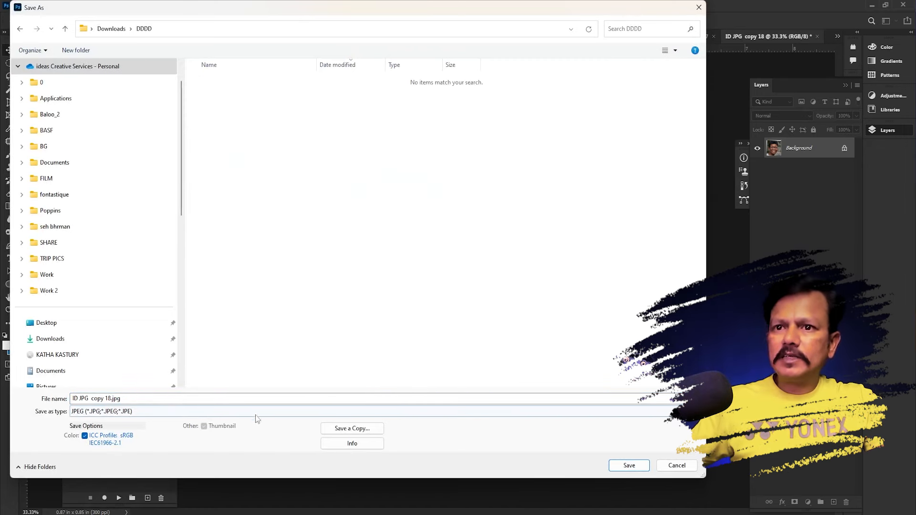
# Move the Save As dialog aside and open ID JPG .jpg from the 3 ID CARDS folder to identify the pictured student.
pyautogui.click(137, 399)
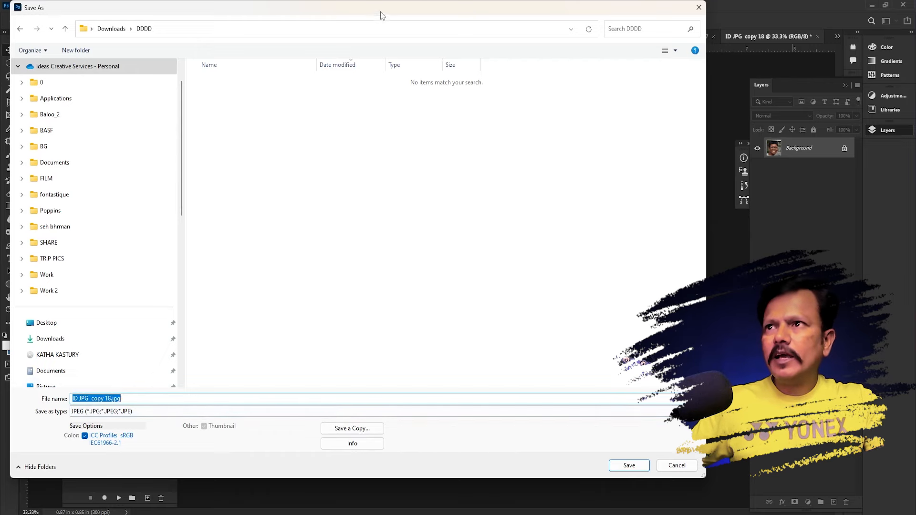
pyautogui.moveTo(379, 11); pyautogui.dragTo(461, 401)
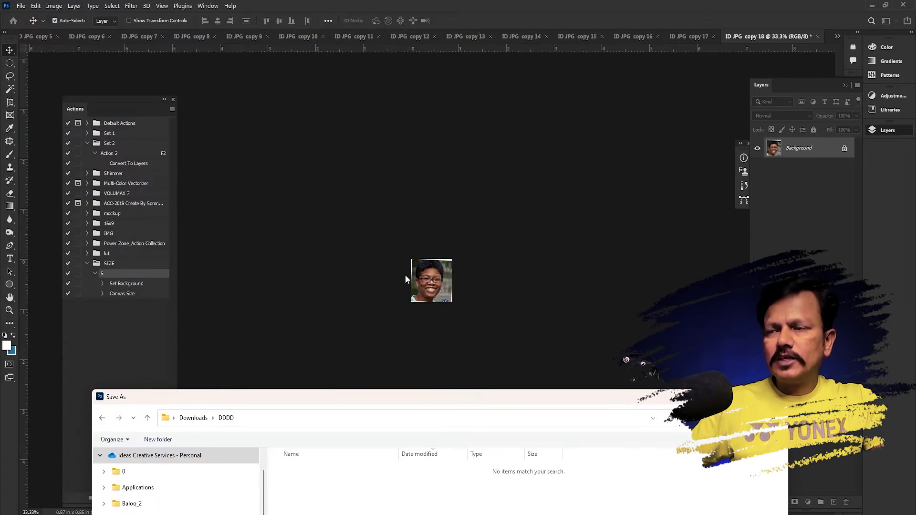
pyautogui.hotkey('alt', 'Tab')
pyautogui.hotkey('alt', 'Tab')
pyautogui.hotkey('alt', 'Tab')
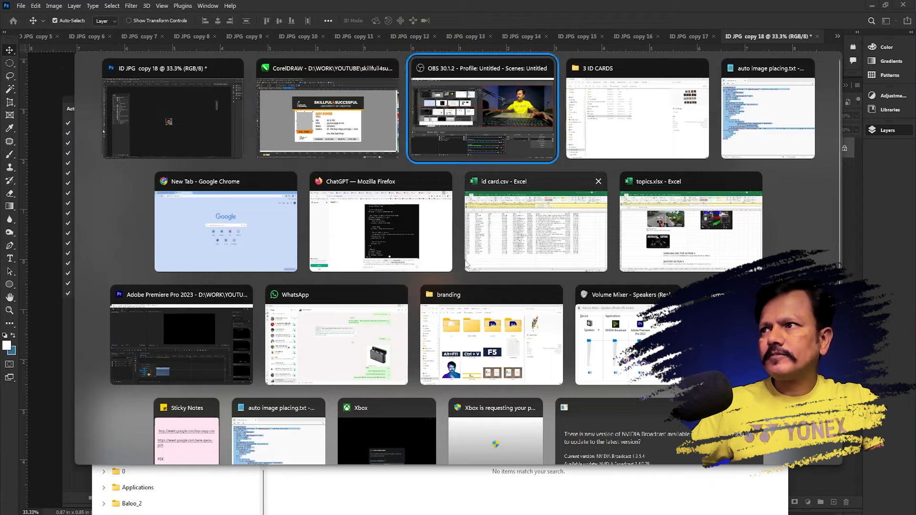
pyautogui.doubleClick(185, 245)
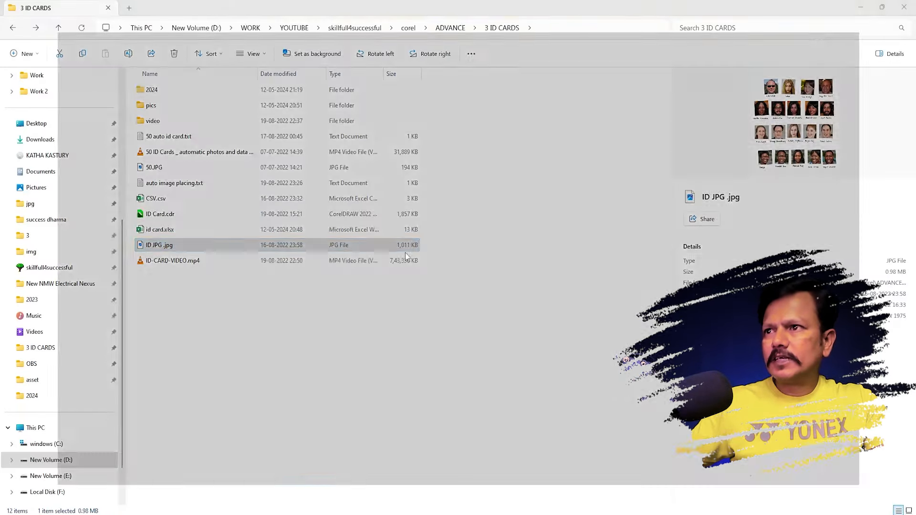
pyautogui.hotkey('alt', 'Tab')
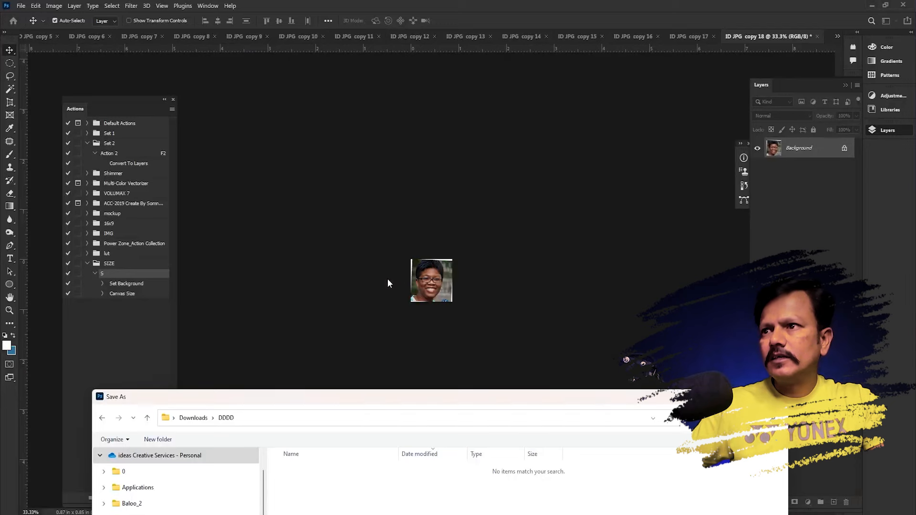
pyautogui.hotkey('alt', 'Tab')
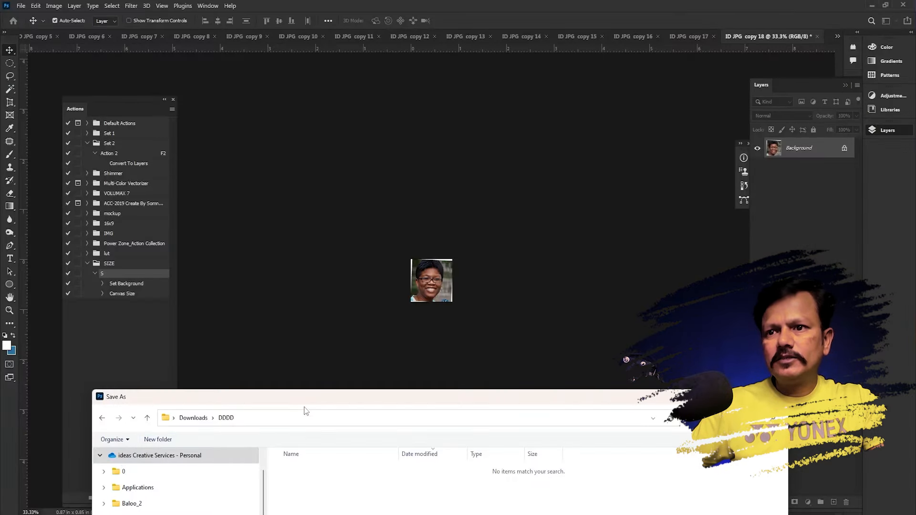
# Switch to id card.csv in Excel and copy the pictured student's ID number from the ID No. column.
pyautogui.moveTo(303, 400); pyautogui.dragTo(331, 91)
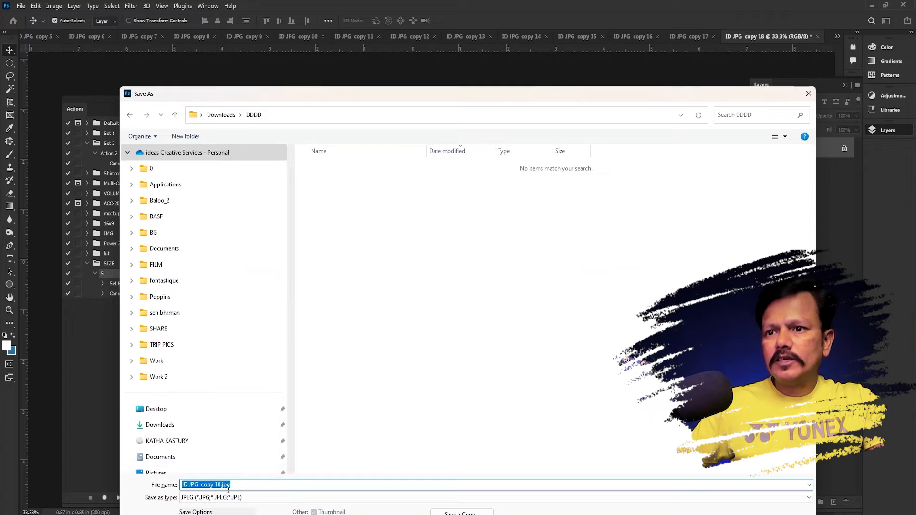
pyautogui.moveTo(222, 485); pyautogui.dragTo(181, 485)
pyautogui.hotkey('alt', 'Tab')
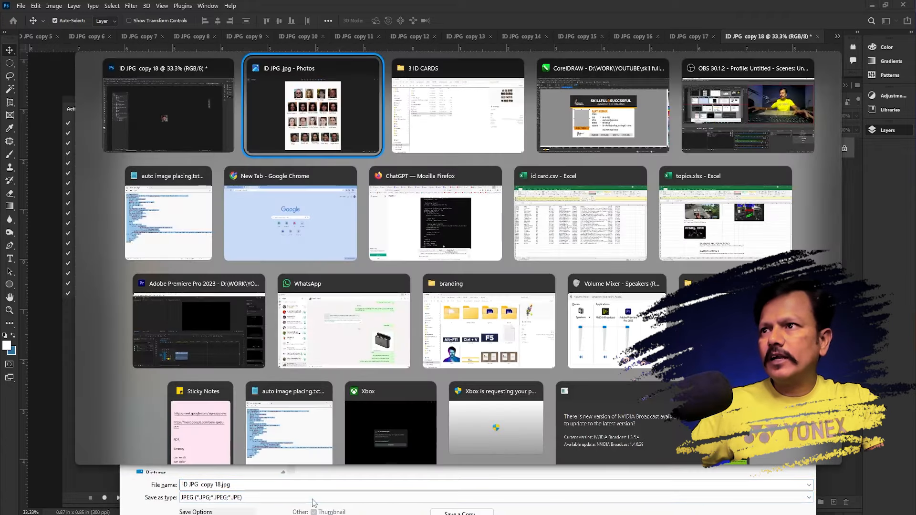
pyautogui.hotkey('alt', 'Tab')
pyautogui.click(597, 225)
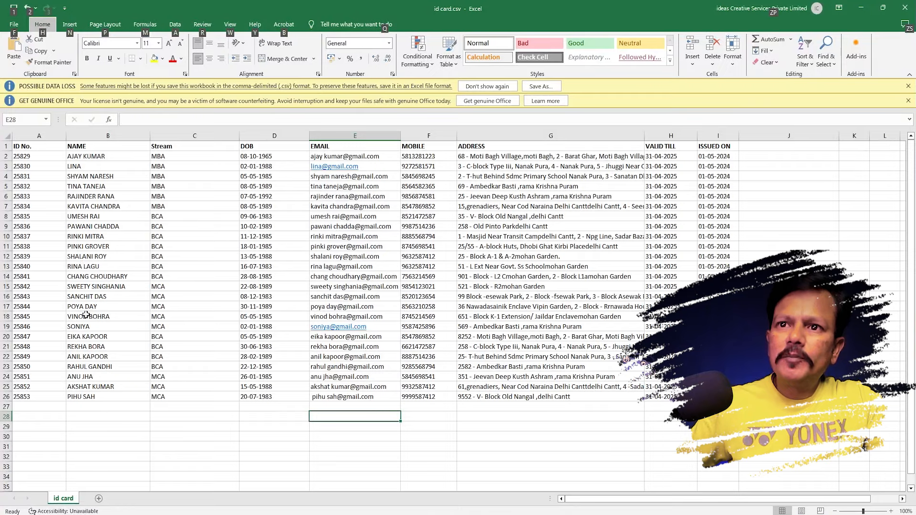
pyautogui.click(83, 330)
pyautogui.click(25, 330)
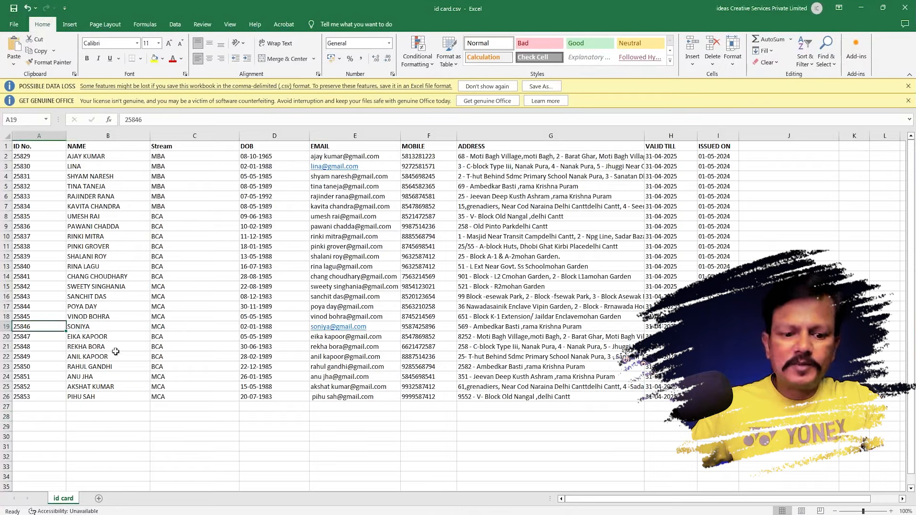
pyautogui.hotkey('ctrl', 'c')
# Back in Photoshop, save the photo in DDDD as a quality 12 JPEG named with the student's ID number and name.
pyautogui.hotkey('alt', 'Tab')
pyautogui.click(244, 485)
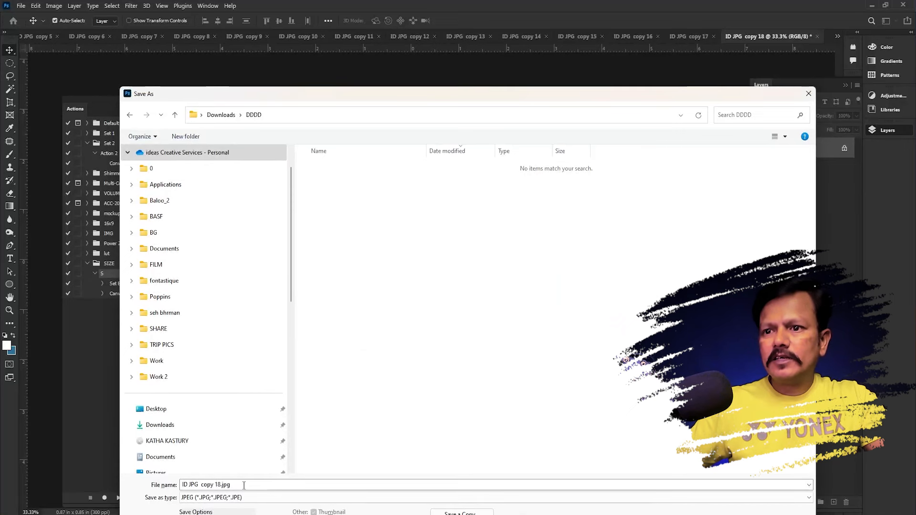
pyautogui.moveTo(230, 485); pyautogui.dragTo(182, 485)
pyautogui.hotkey('ctrl', 'v')
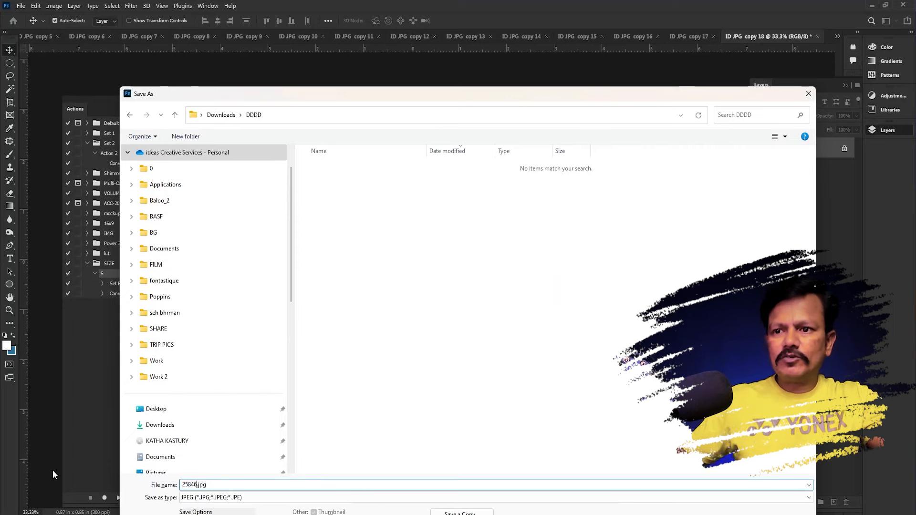
pyautogui.write('SON')
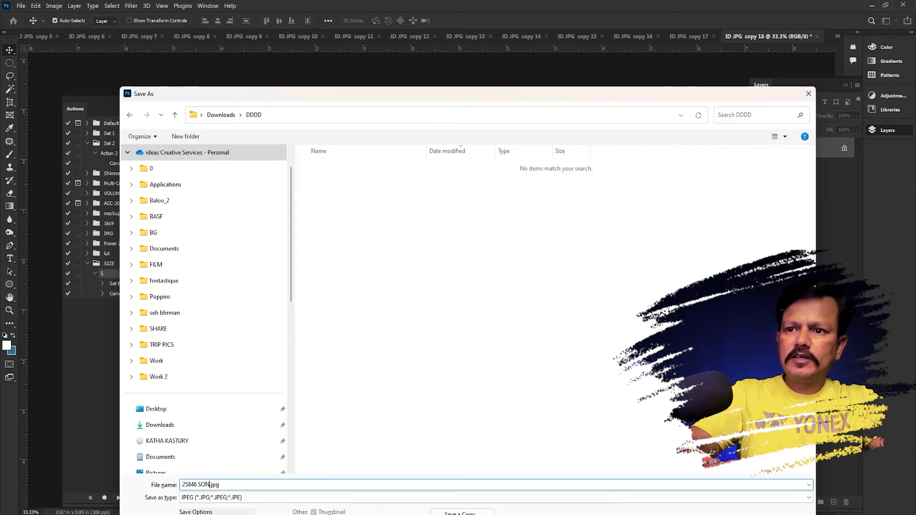
pyautogui.write('IA')
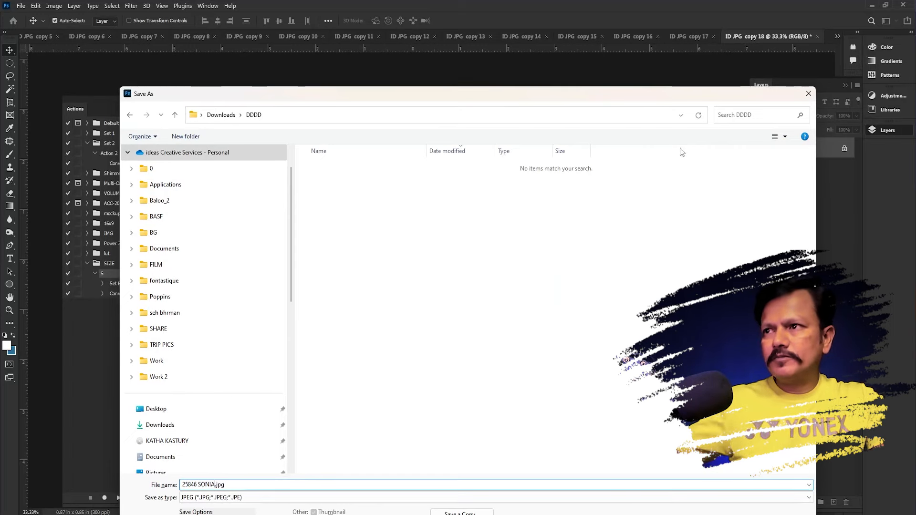
pyautogui.moveTo(652, 93); pyautogui.dragTo(599, 40)
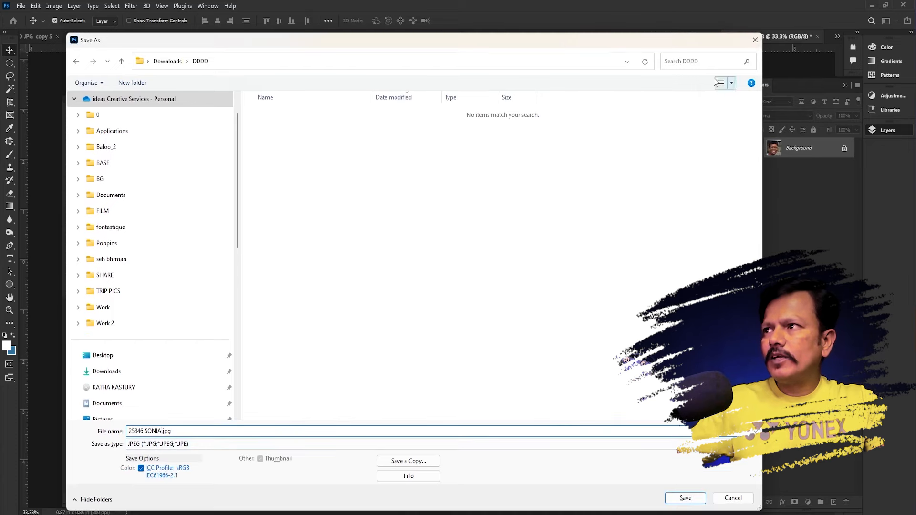
pyautogui.click(686, 498)
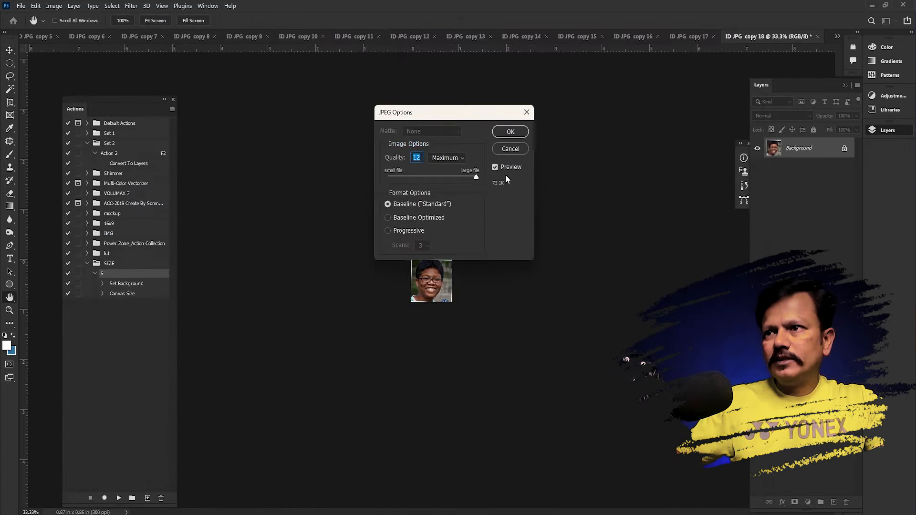
pyautogui.click(510, 132)
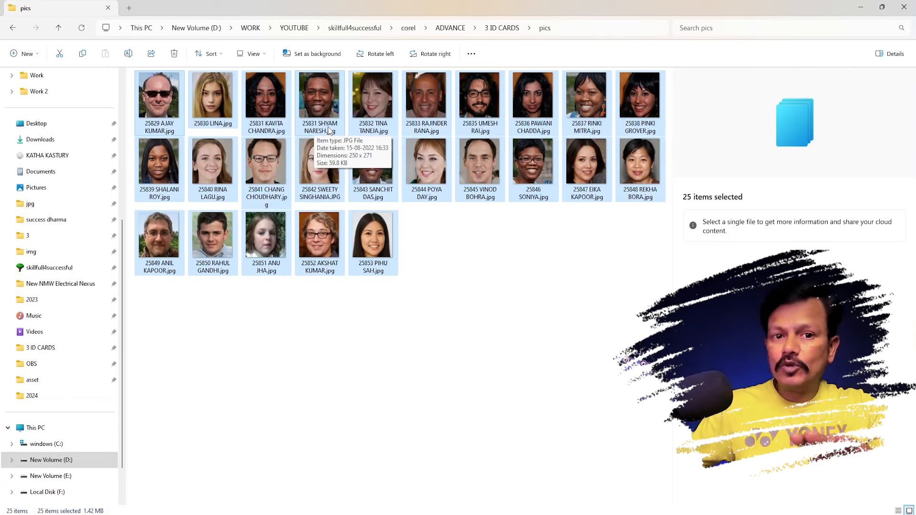
# Switch to CorelDRAW and select the grey photo placeholder on Page 1 of the ID Card 2024_FINAL document.
pyautogui.click(450, 362)
pyautogui.hotkey('alt', 'Tab')
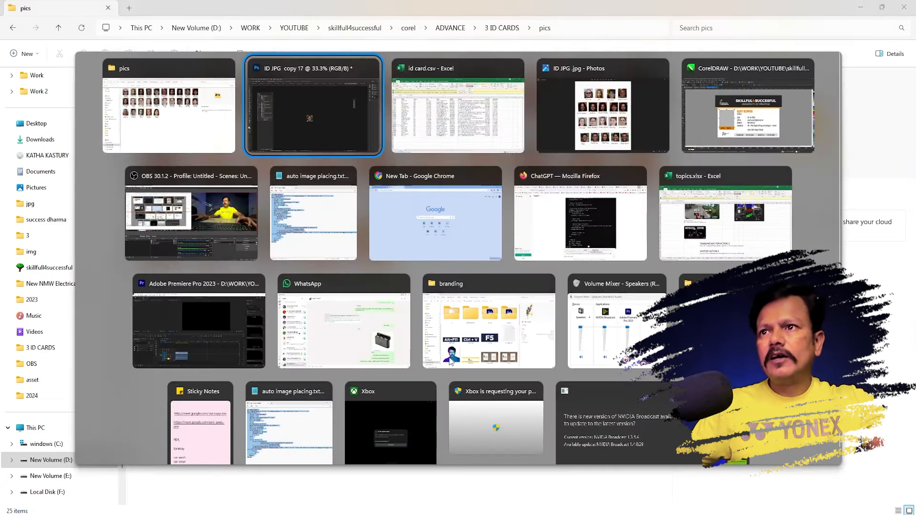
pyautogui.hotkey('alt', 'Tab')
pyautogui.hotkey('alt', 'Tab')
pyautogui.hotkey('alt', 'Tab')
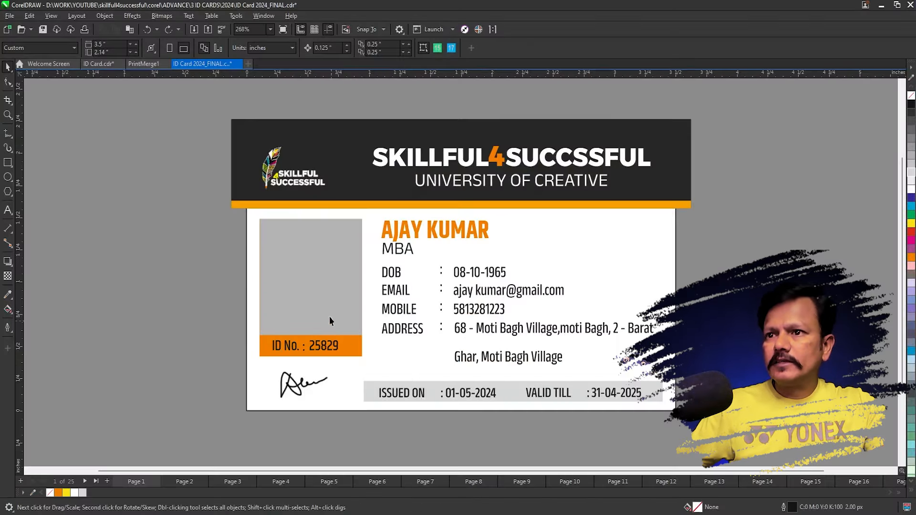
pyautogui.click(329, 317)
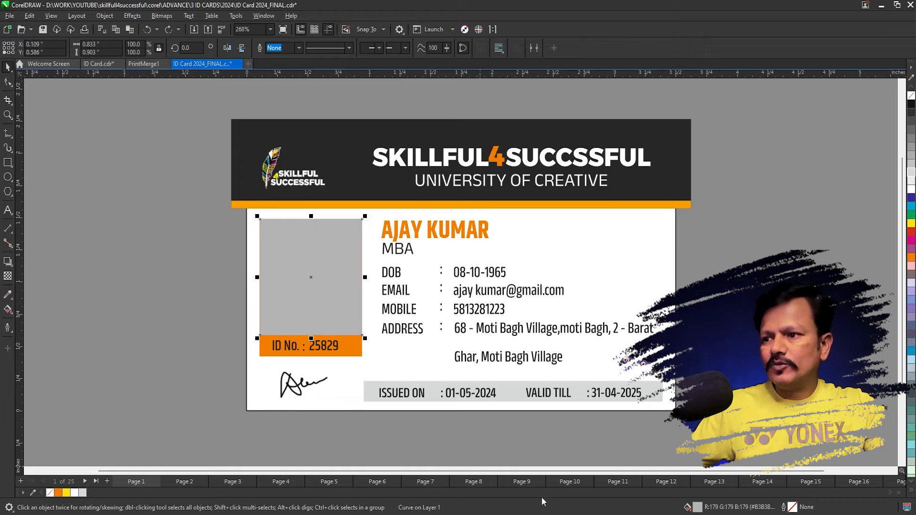
# Bring up auto image placing.txt to review its ImportFiles macro beside the ID card, and return to the card.
pyautogui.moveTo(396, 511)
pyautogui.click(376, 477)
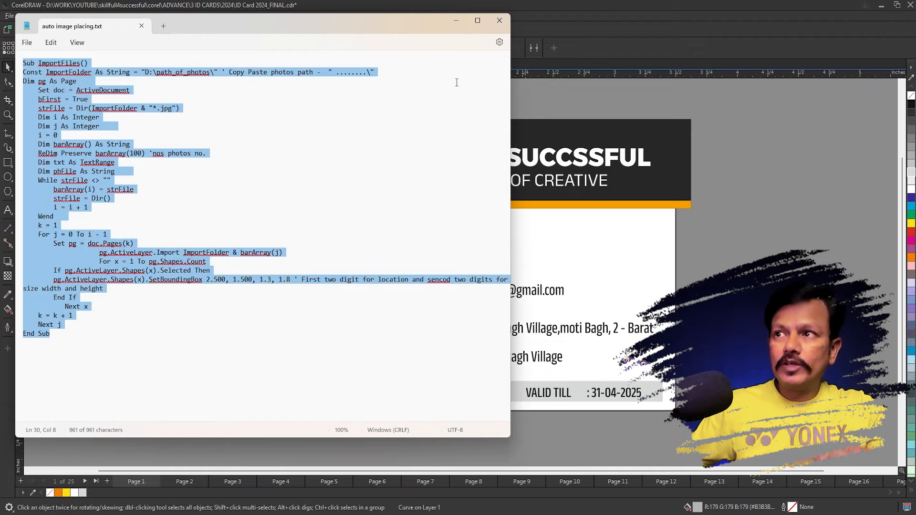
pyautogui.moveTo(382, 23); pyautogui.dragTo(634, 200)
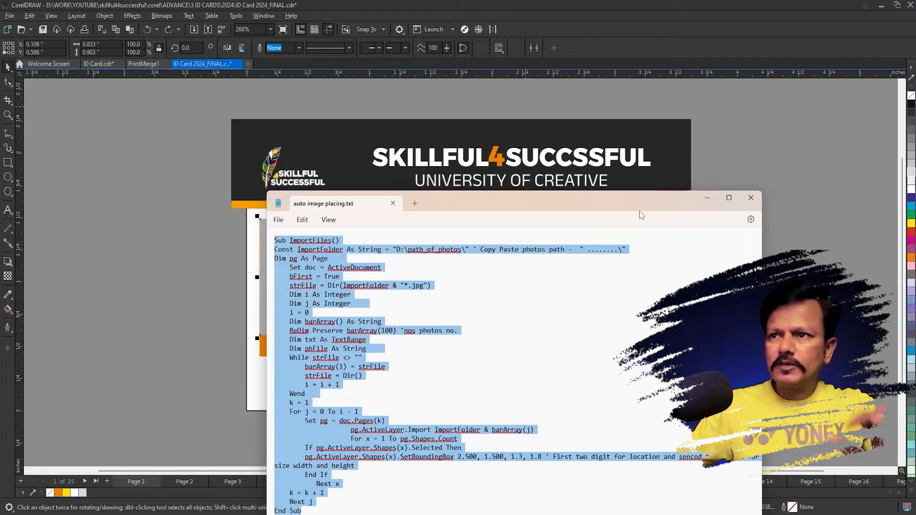
pyautogui.click(229, 251)
pyautogui.click(286, 265)
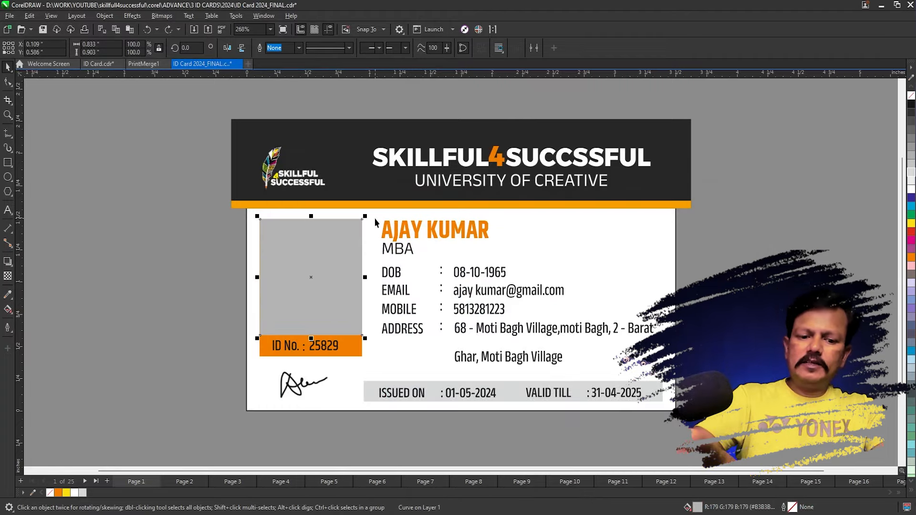
# Open the VBA editor and replace the code in PrintMerge1's ThisDocument module with the copied ImportFiles macro.
pyautogui.hotkey('alt', 'F11')
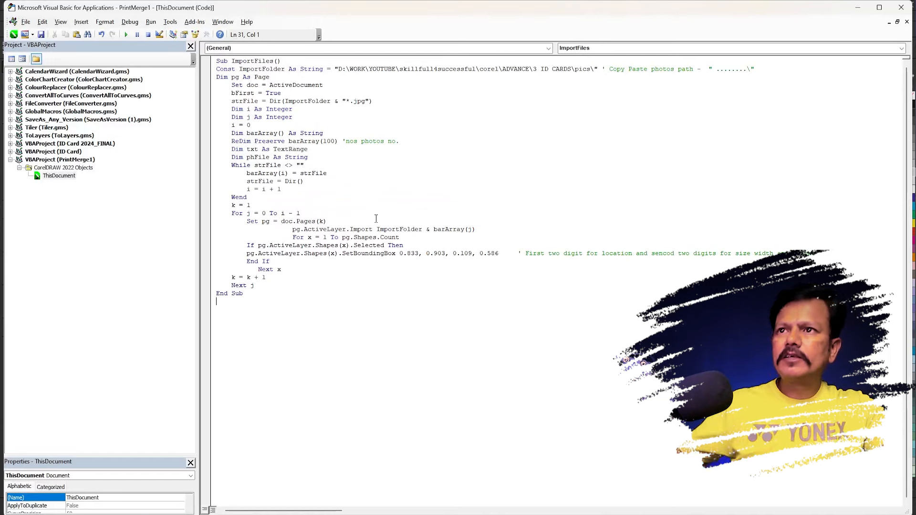
pyautogui.click(10, 160)
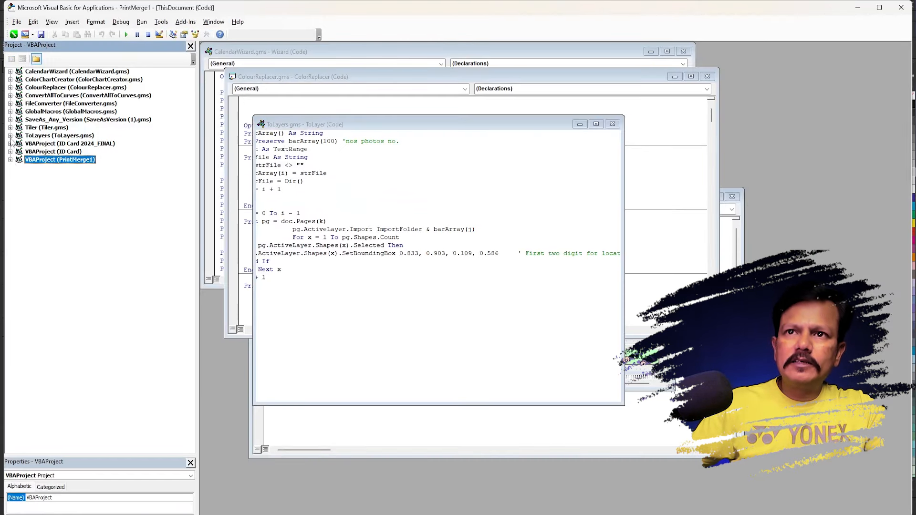
pyautogui.click(11, 160)
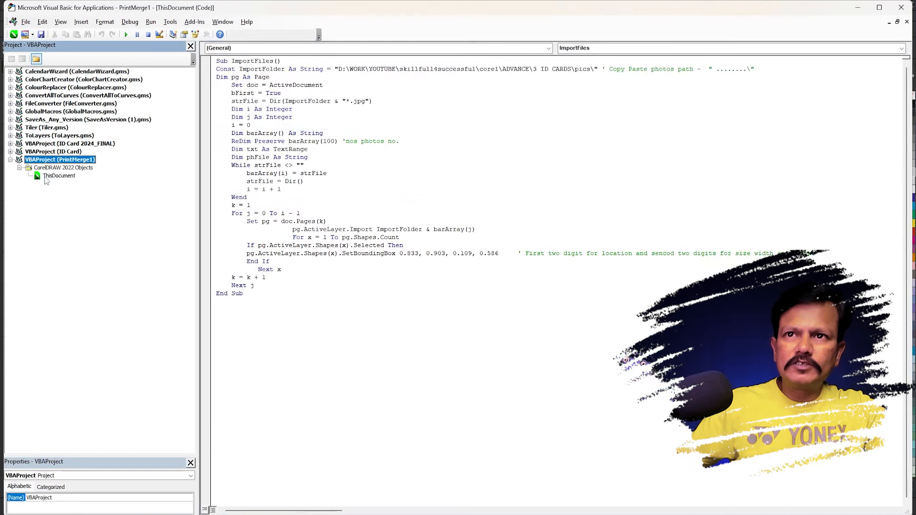
pyautogui.click(51, 178)
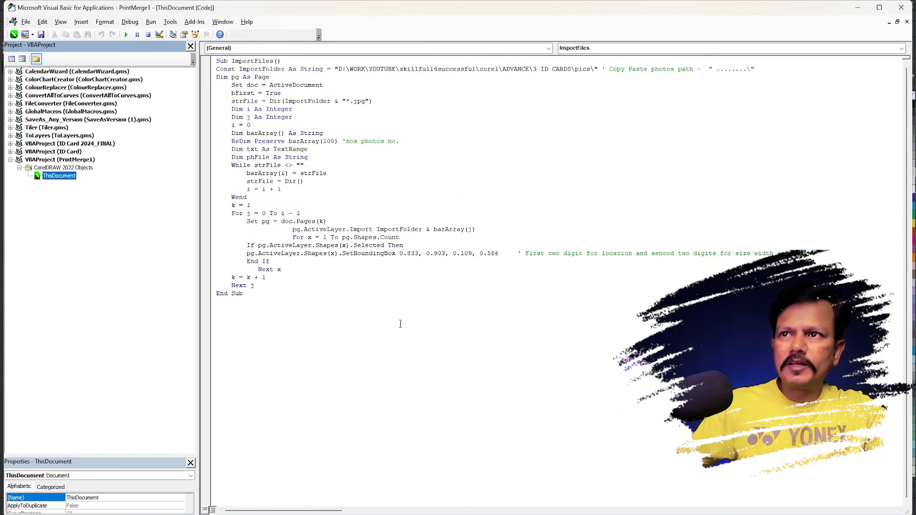
pyautogui.moveTo(400, 324); pyautogui.dragTo(216, 60)
pyautogui.press('Delete')
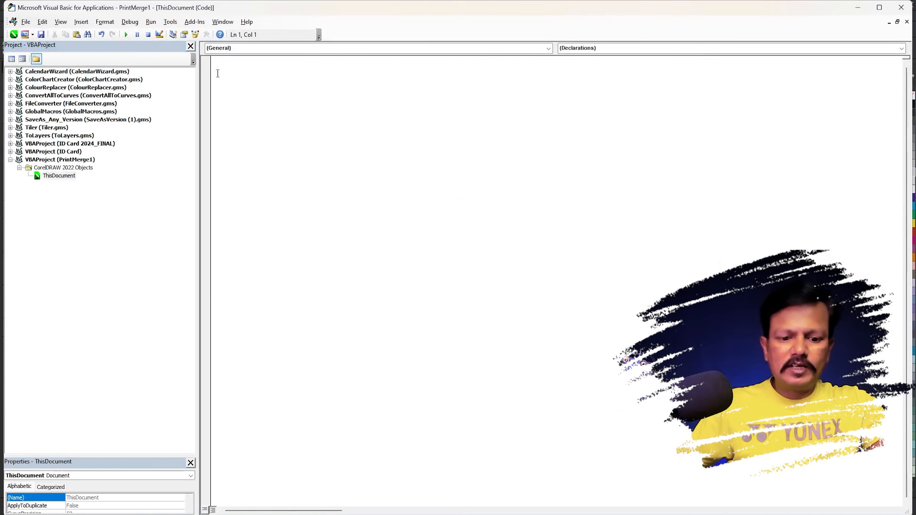
pyautogui.hotkey('ctrl', 'v')
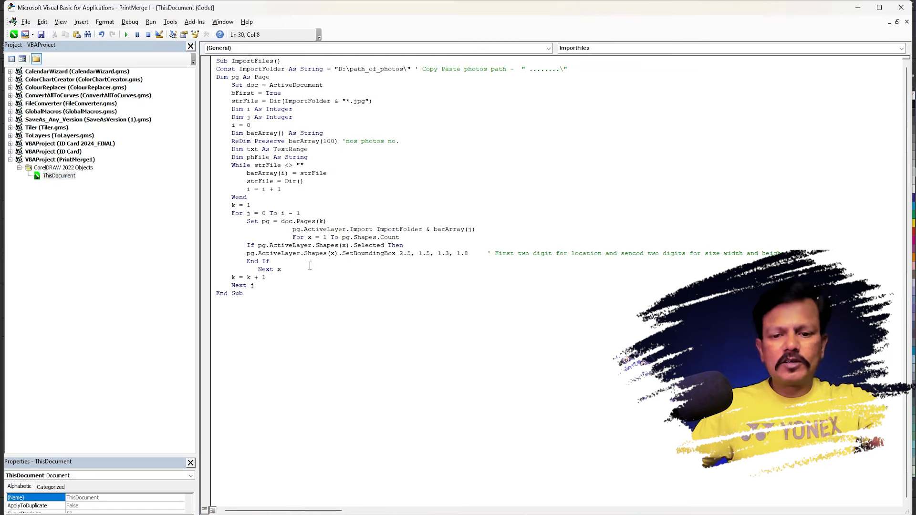
# Copy the pics folder's path from File Explorer and set the macro's ImportFolder to "D:\WORK\YOUTUBE\skillfull4successful\corel\ADVANCE\3 ID CARDS\pics\".
pyautogui.moveTo(404, 70); pyautogui.dragTo(350, 68)
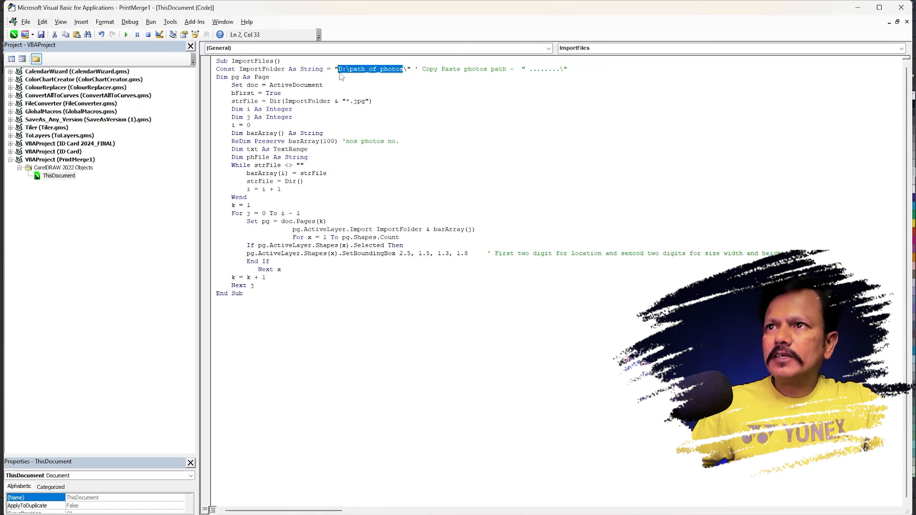
pyautogui.click(410, 77)
pyautogui.write('\\')
pyautogui.click(409, 83)
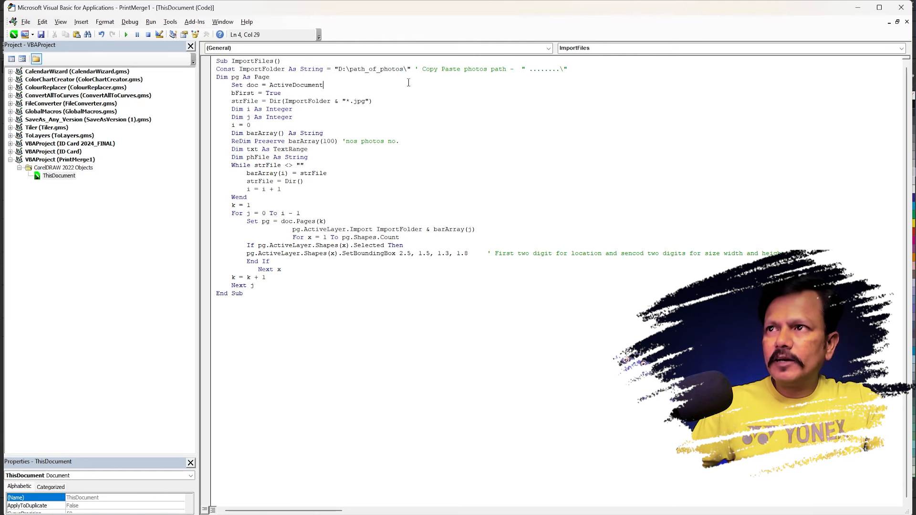
pyautogui.moveTo(403, 70); pyautogui.dragTo(341, 69)
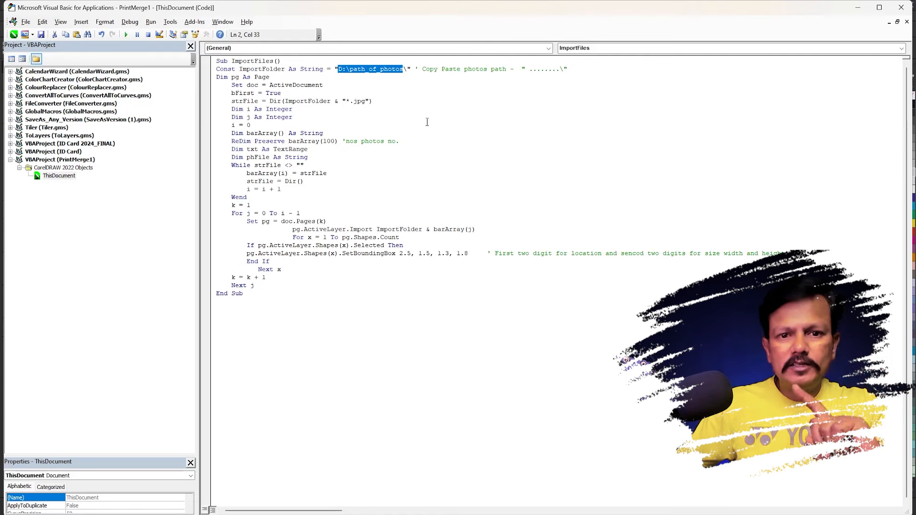
pyautogui.hotkey('alt', 'Tab')
pyautogui.hotkey('alt', 'Tab')
pyautogui.hotkey('alt', 'Tab')
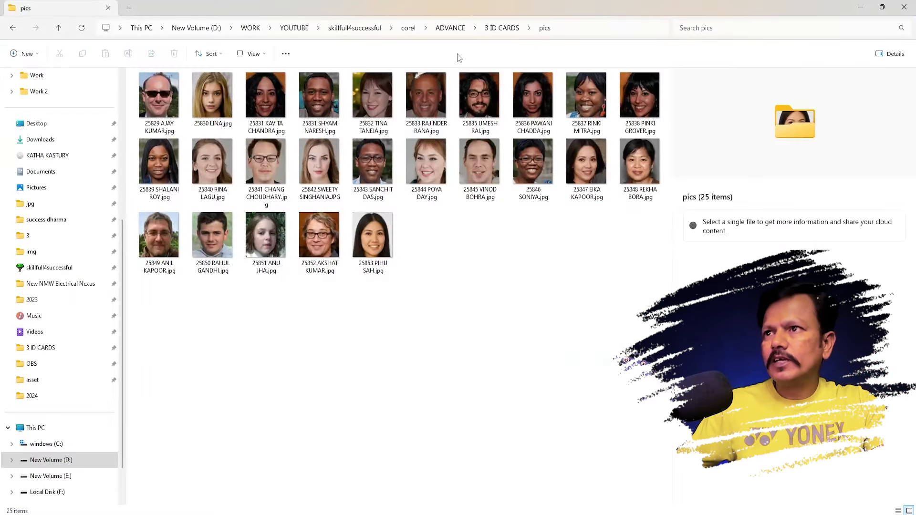
pyautogui.click(569, 28)
pyautogui.hotkey('ctrl', 'c')
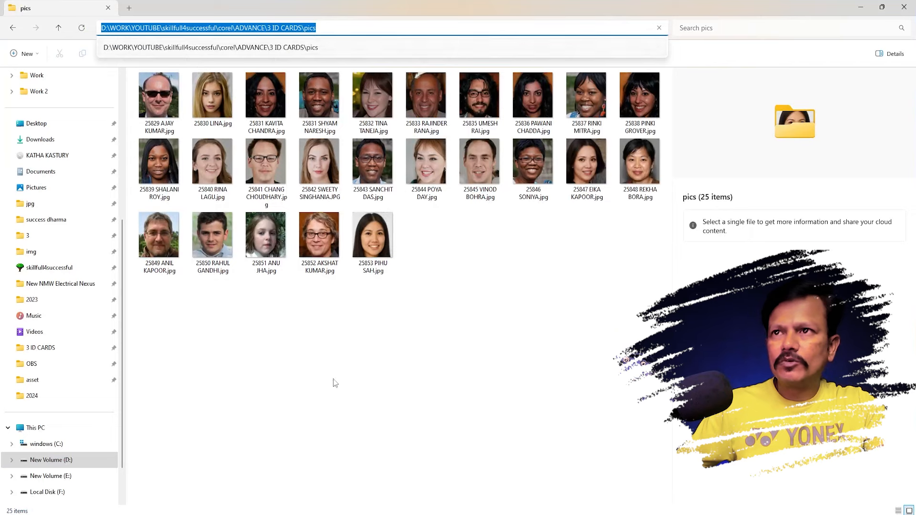
pyautogui.hotkey('alt', 'Tab')
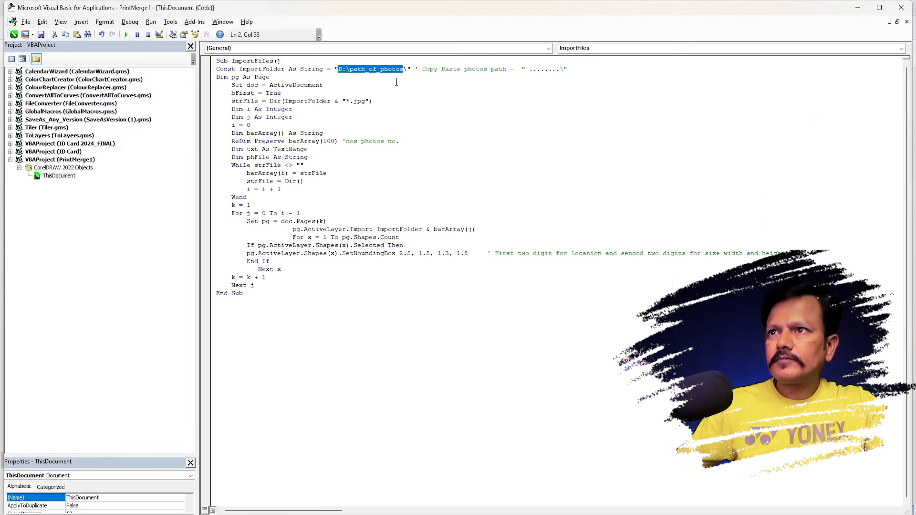
pyautogui.hotkey('ctrl', 'v')
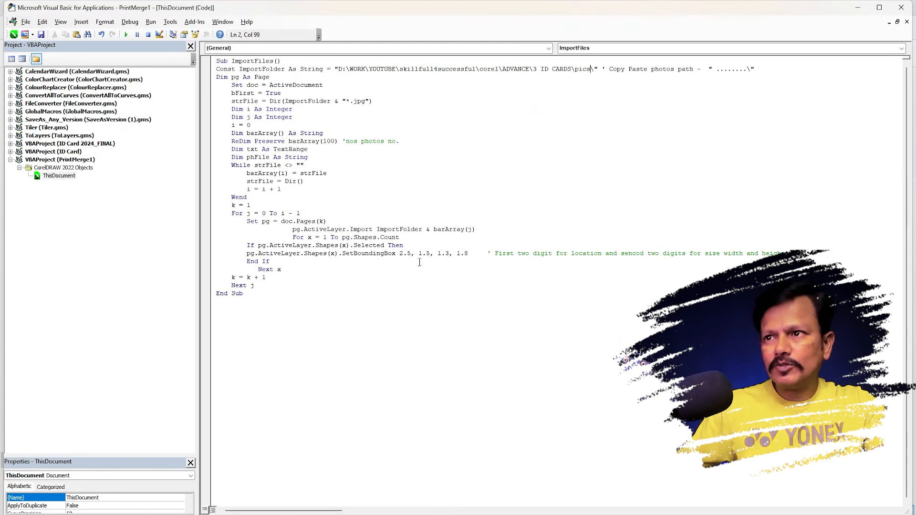
# Take the grey photo placeholder's X position from CorelDRAW and set the first SetBoundingBox value in the macro to 0.109.
pyautogui.click(403, 271)
pyautogui.hotkey('alt', 'Tab')
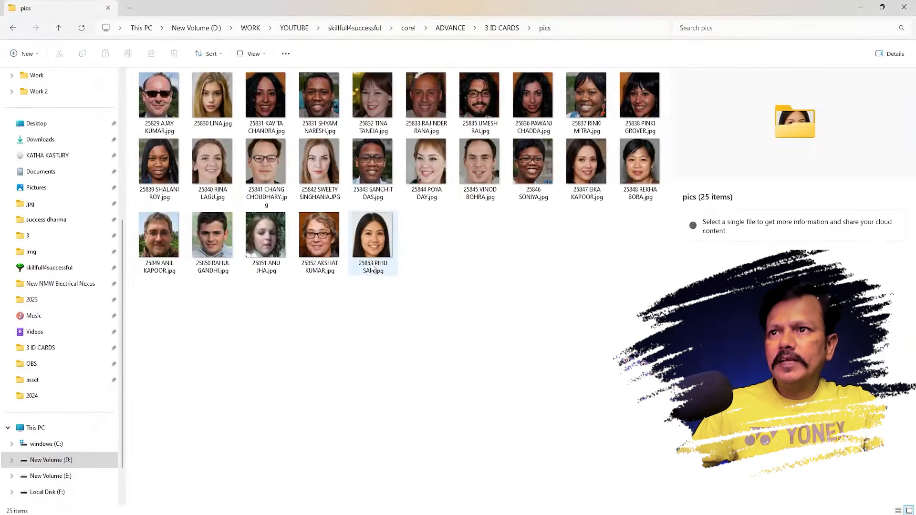
pyautogui.hotkey('alt', 'Tab')
pyautogui.hotkey('alt', 'Tab')
pyautogui.press('Tab')
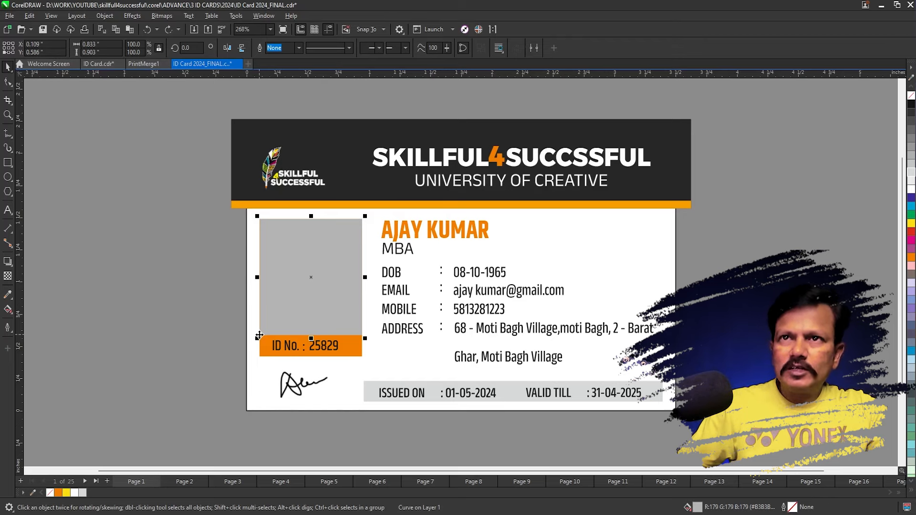
pyautogui.click(42, 44)
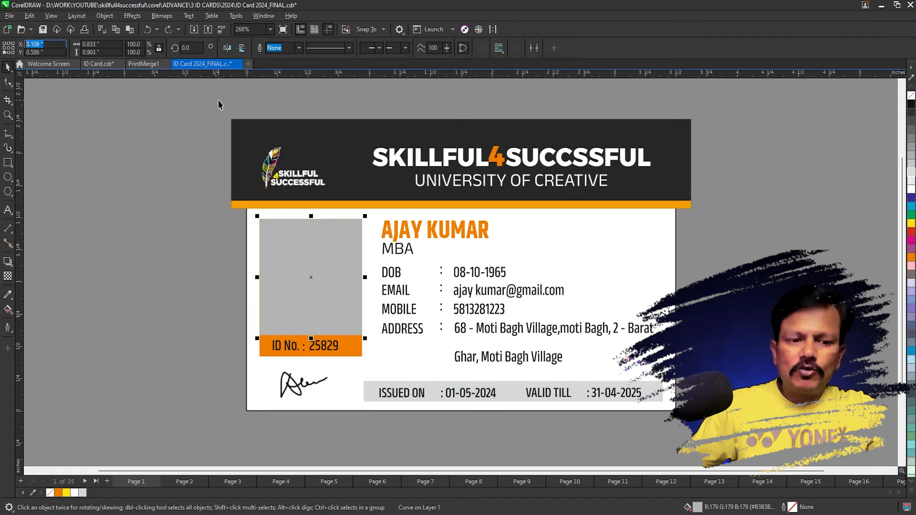
pyautogui.click(52, 47)
pyautogui.doubleClick(40, 44)
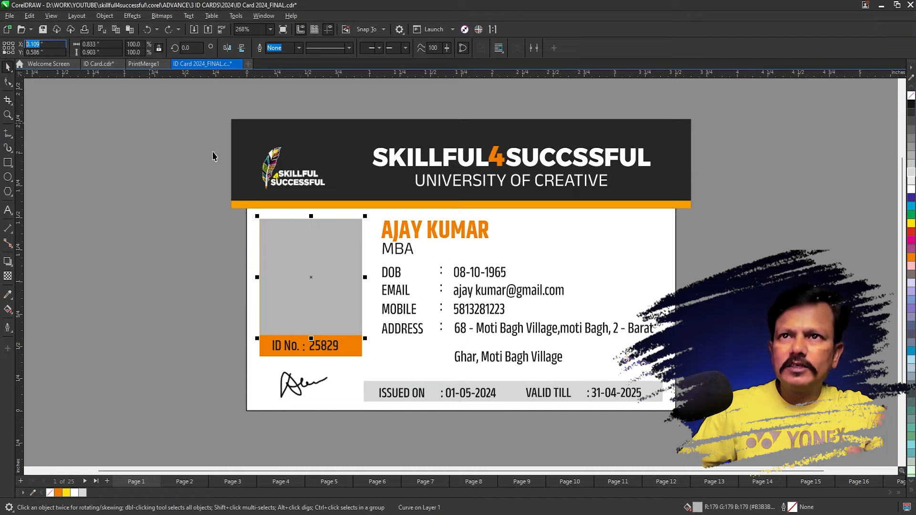
pyautogui.hotkey('alt', 'Tab')
pyautogui.click(403, 254)
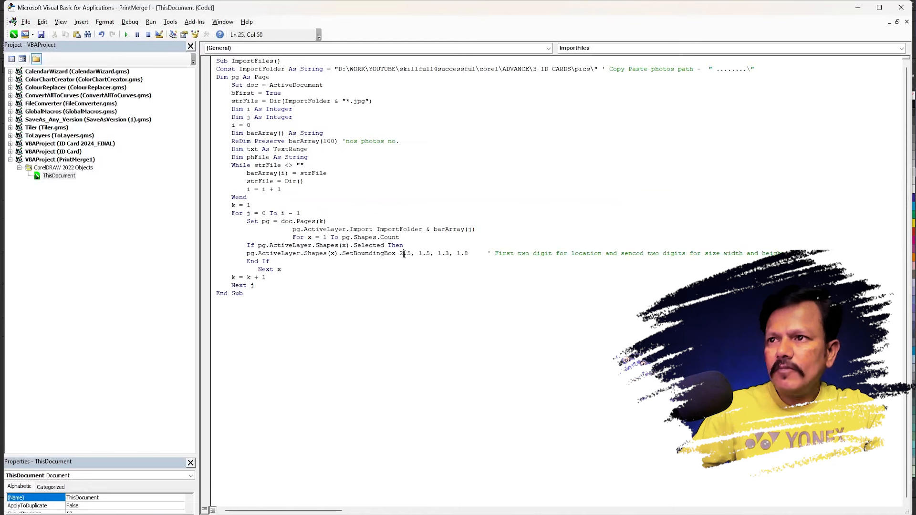
pyautogui.moveTo(400, 254); pyautogui.dragTo(409, 254)
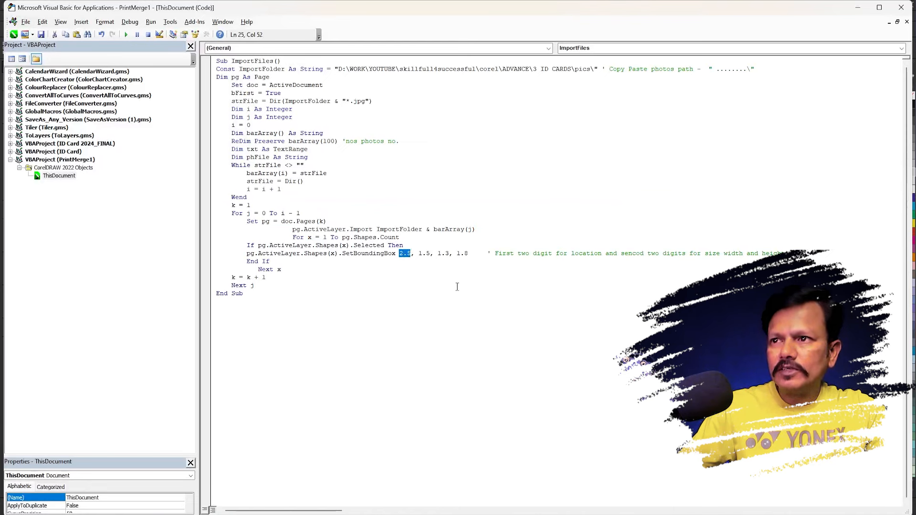
pyautogui.write('0.109')
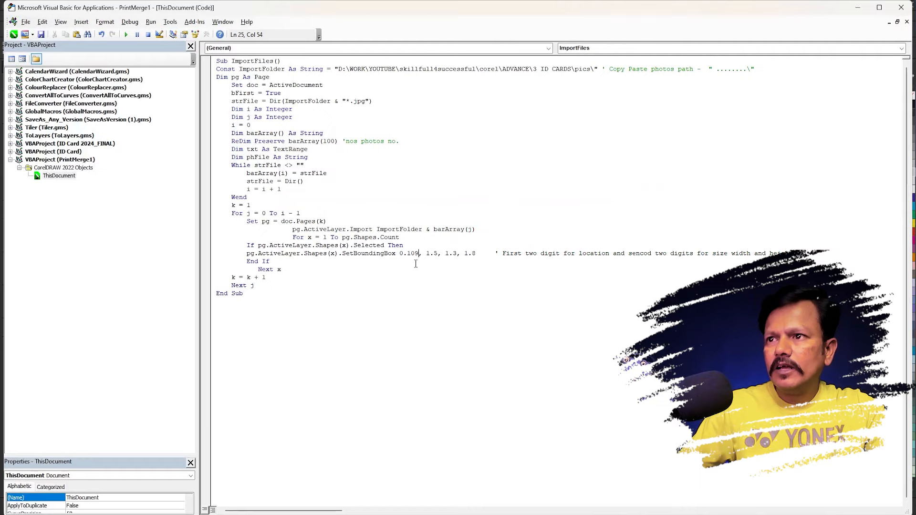
# Copy the photo placeholder's Y position from CorelDRAW and set the second SetBoundingBox value in the macro to 0.586.
pyautogui.hotkey('alt', 'Tab')
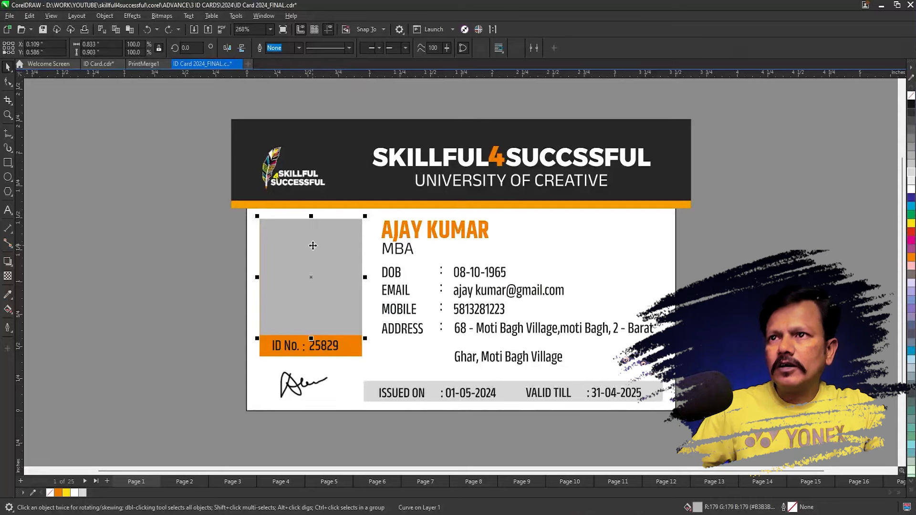
pyautogui.doubleClick(48, 52)
pyautogui.hotkey('ctrl', 'c')
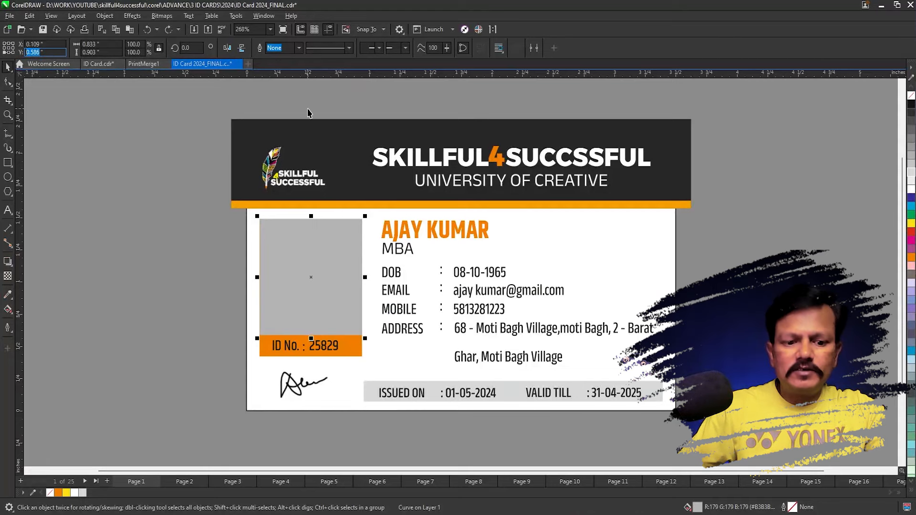
pyautogui.hotkey('alt', 'Tab')
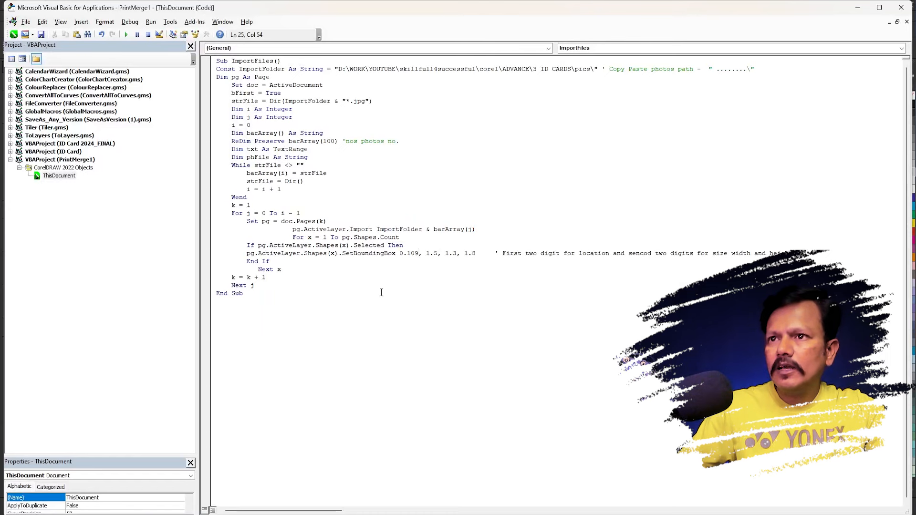
pyautogui.moveTo(426, 254); pyautogui.dragTo(437, 255)
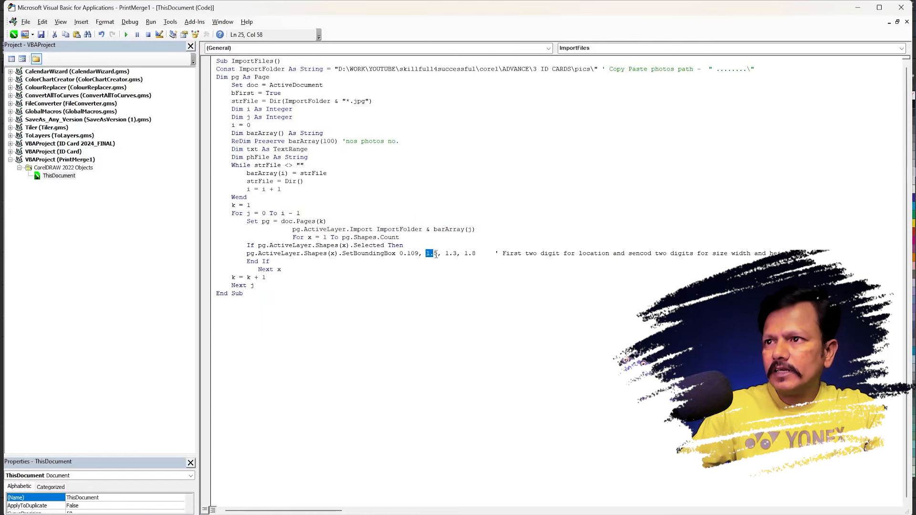
pyautogui.hotkey('ctrl', 'v')
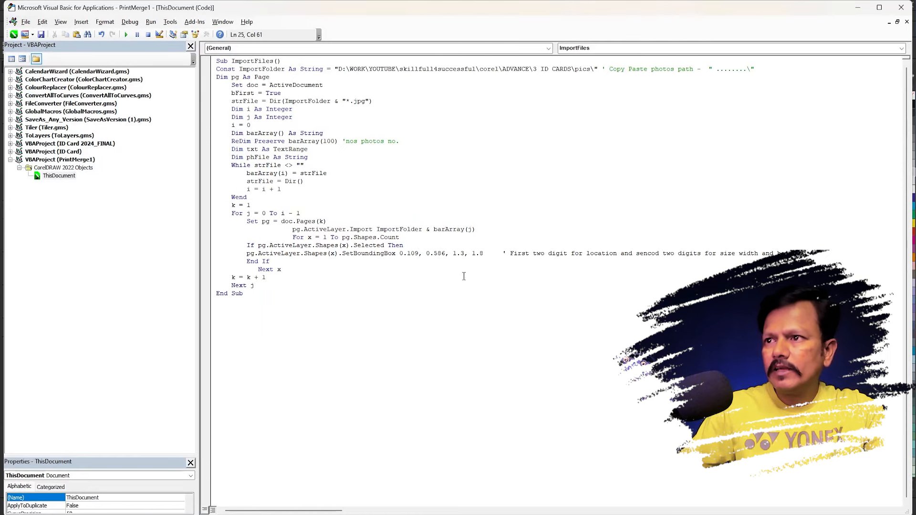
# Select the third SetBoundingBox value for replacement, and switch to CorelDRAW to pick up the photo placeholder's width.
pyautogui.moveTo(453, 254); pyautogui.dragTo(467, 253)
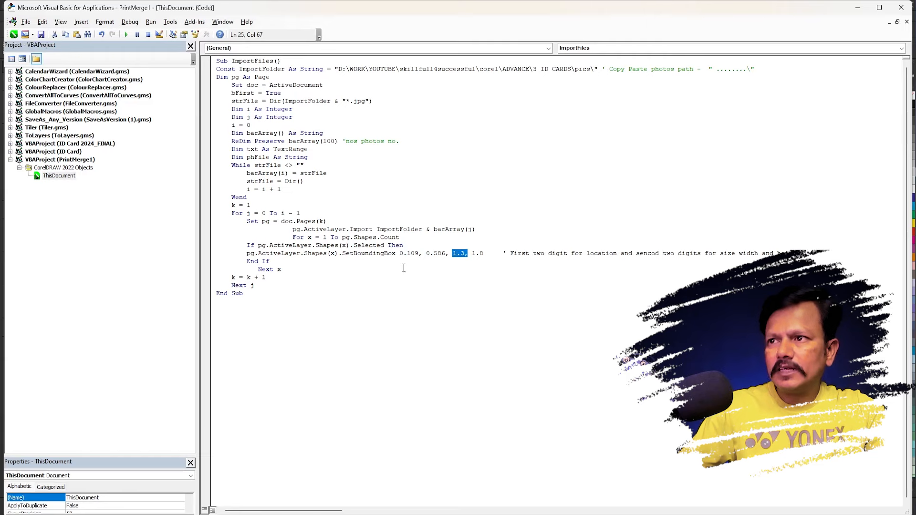
pyautogui.hotkey('alt', 'Tab')
pyautogui.moveTo(107, 45); pyautogui.dragTo(30, 50)
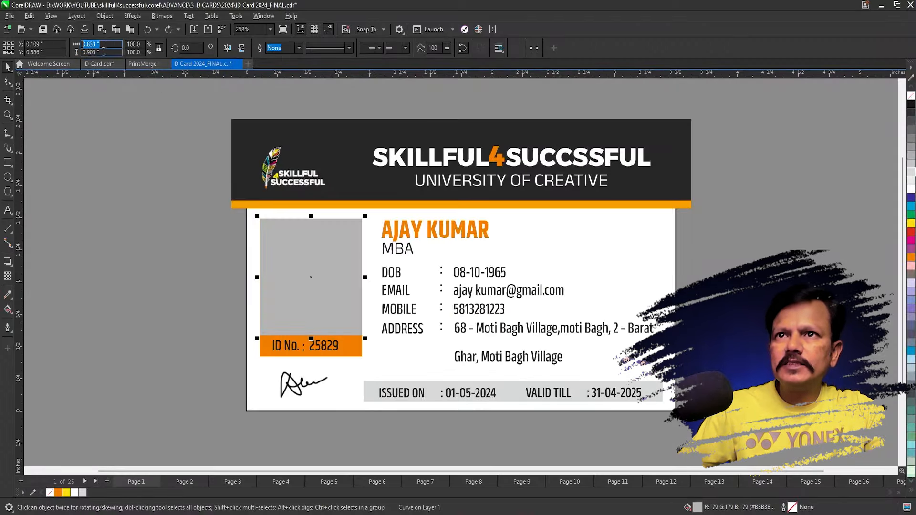